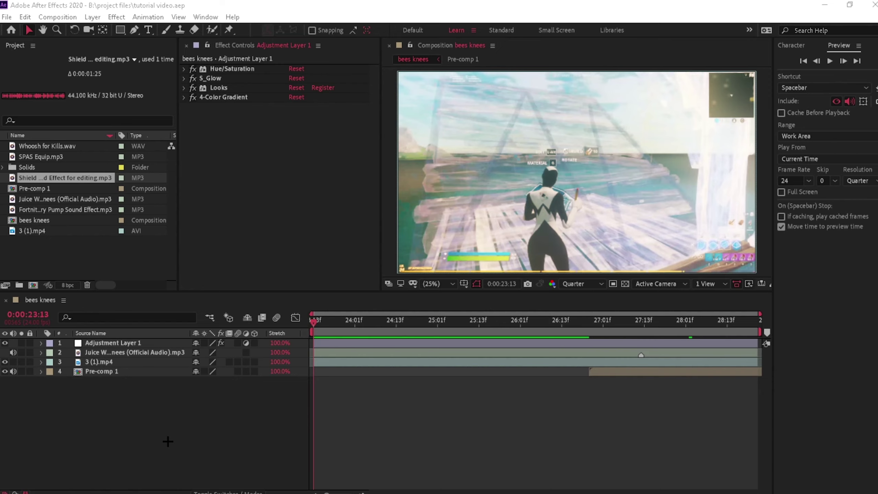
- Preview the bees knees composition from 0:00:23:13, and play it again from 0:00:26:21 to review the kill moment
click(168, 442)
drag(356, 322, 313, 319)
key(space)
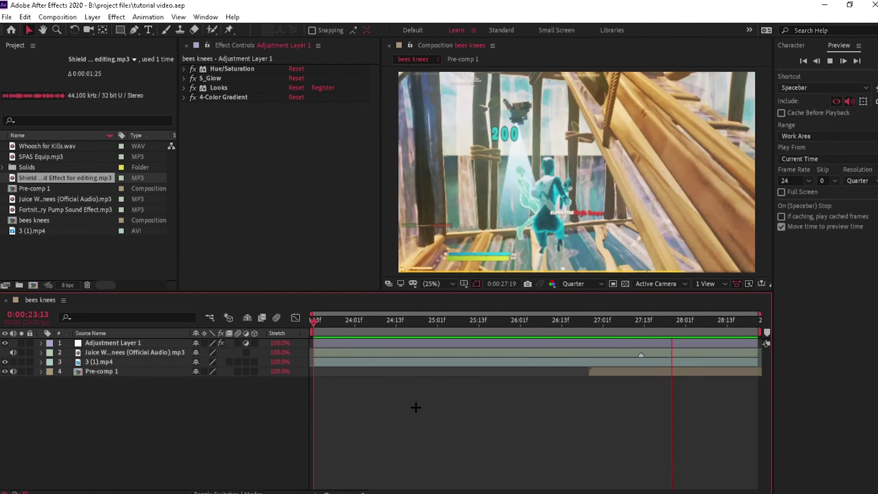
key(space)
drag(611, 322, 588, 325)
key(space)
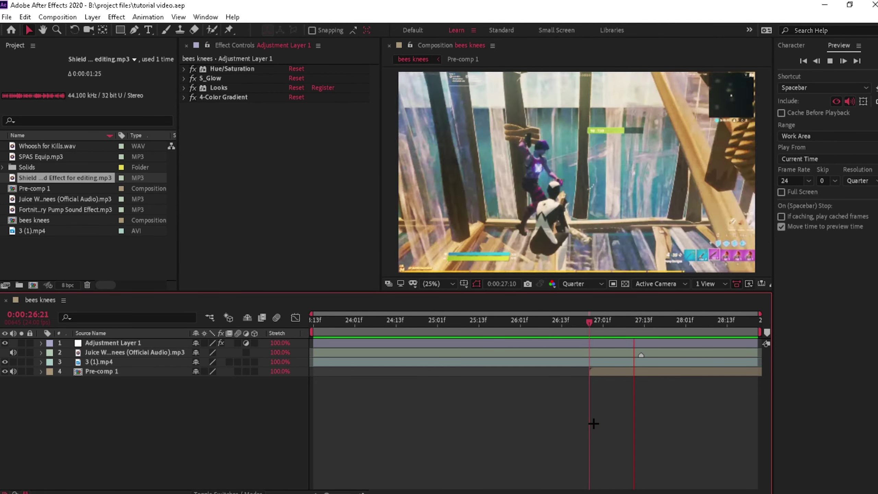
key(space)
drag(610, 324, 558, 324)
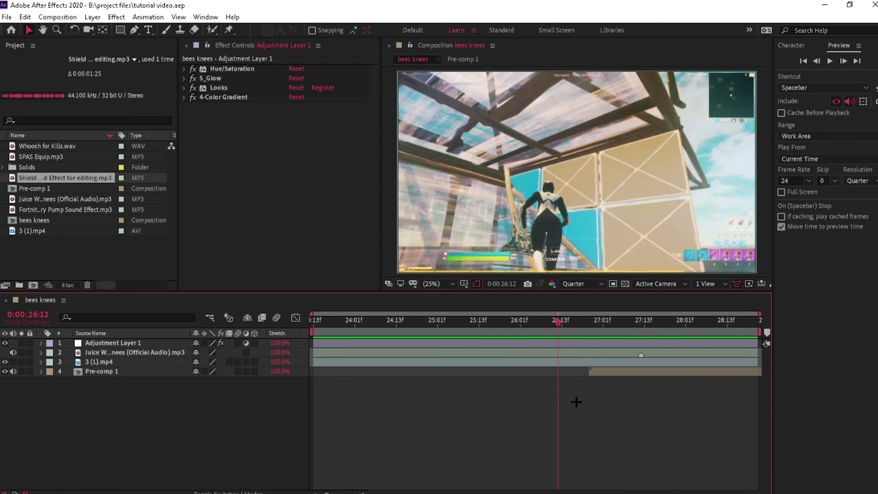
- Enable time remapping on the 3 (1).mp4 layer
click(584, 360)
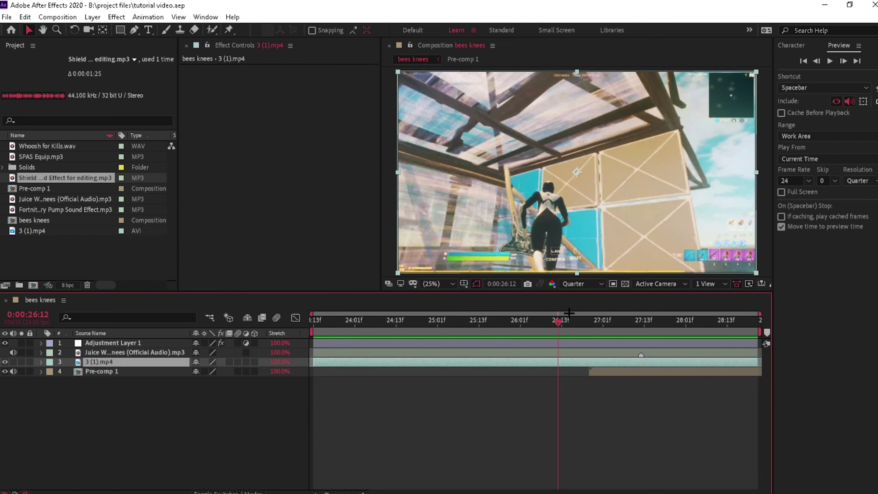
drag(559, 320, 595, 324)
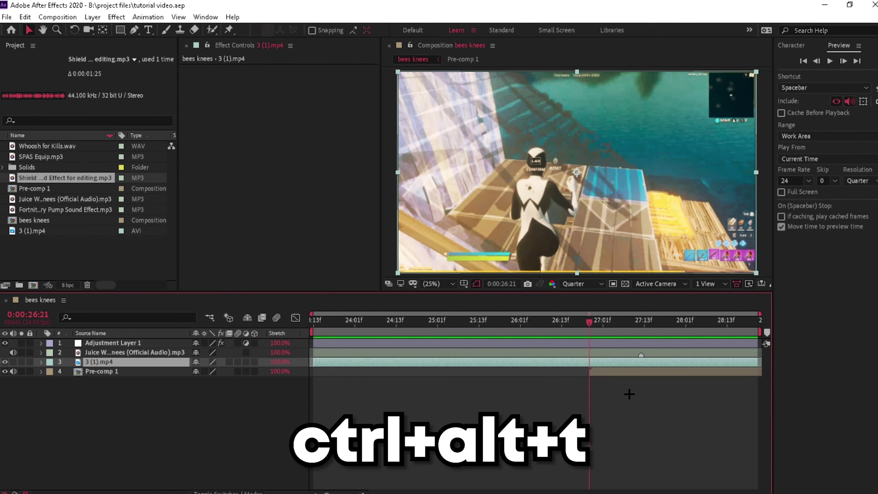
key(ctrl+alt+t)
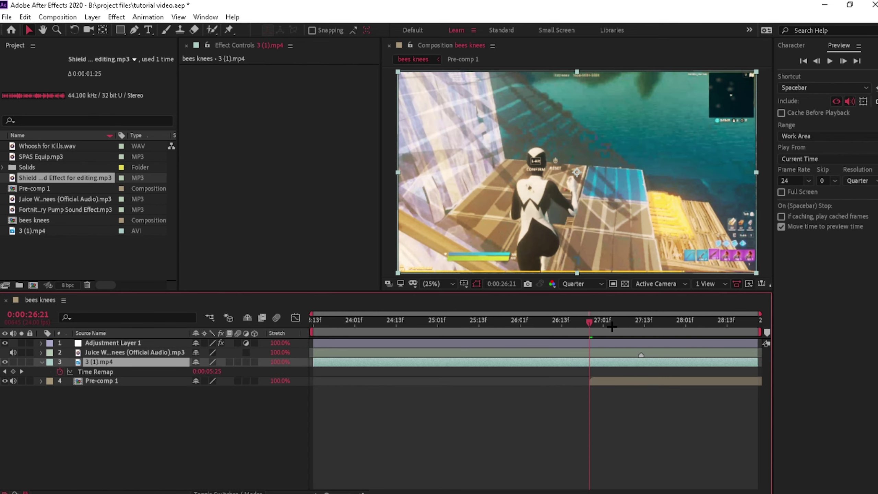
- Place a composition marker at 0:00:27:12 and delete it again
drag(612, 327, 641, 327)
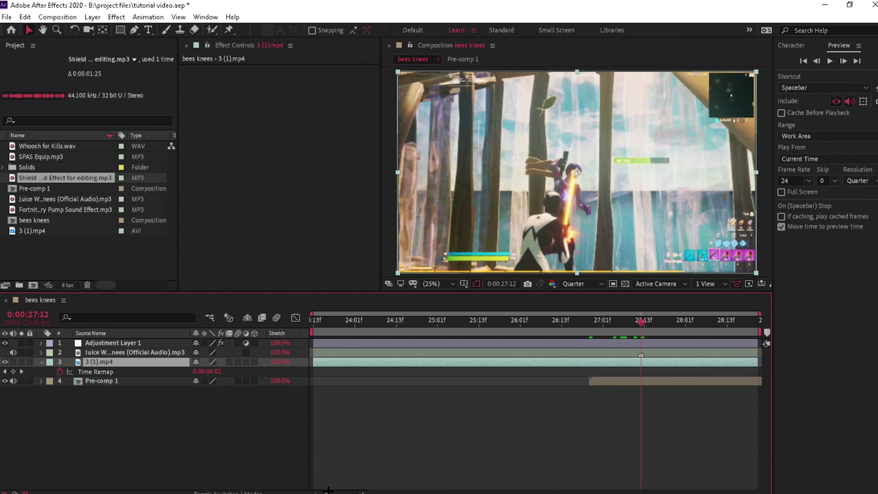
drag(328, 493, 340, 493)
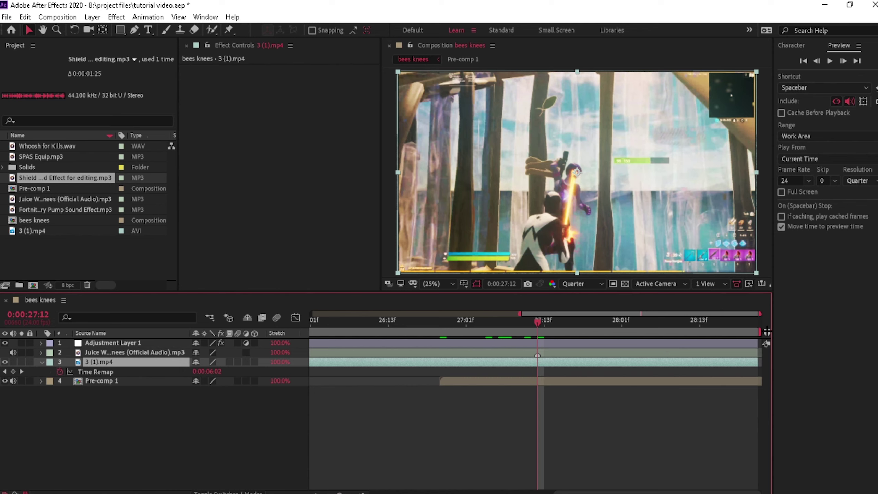
drag(767, 332, 538, 331)
right_click(538, 332)
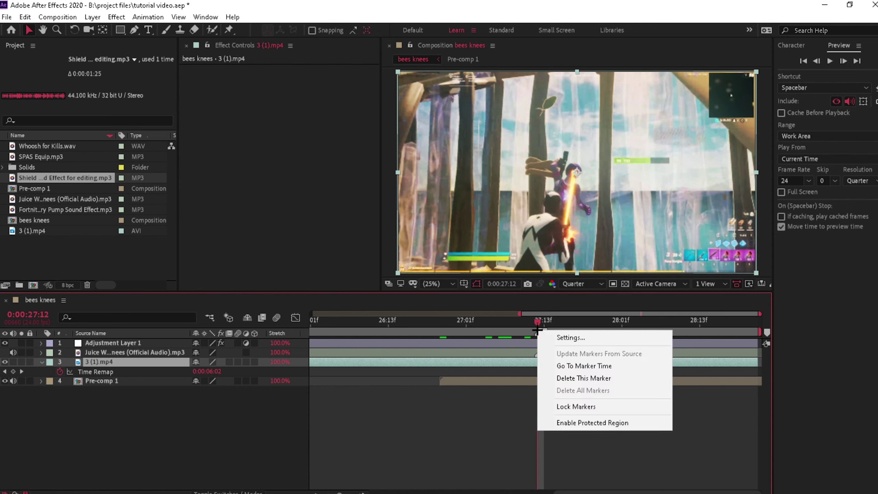
click(577, 378)
- Compare the shot at frames 0:00:27:11 and 0:00:27:12 with the music layer's audio waveform, and collapse that layer again
click(532, 320)
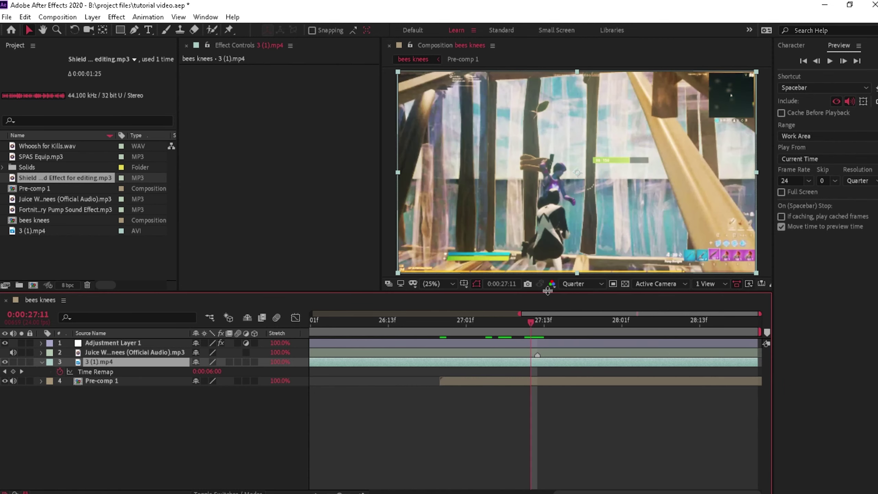
key(Page_Down)
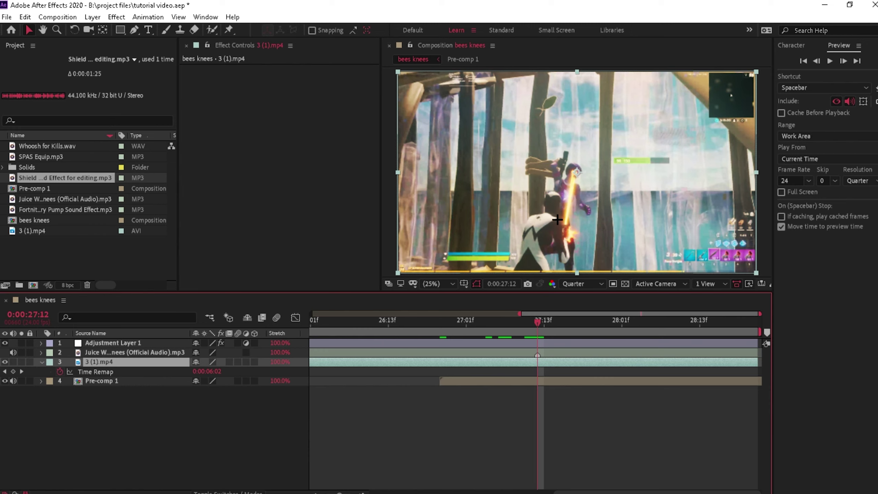
click(554, 355)
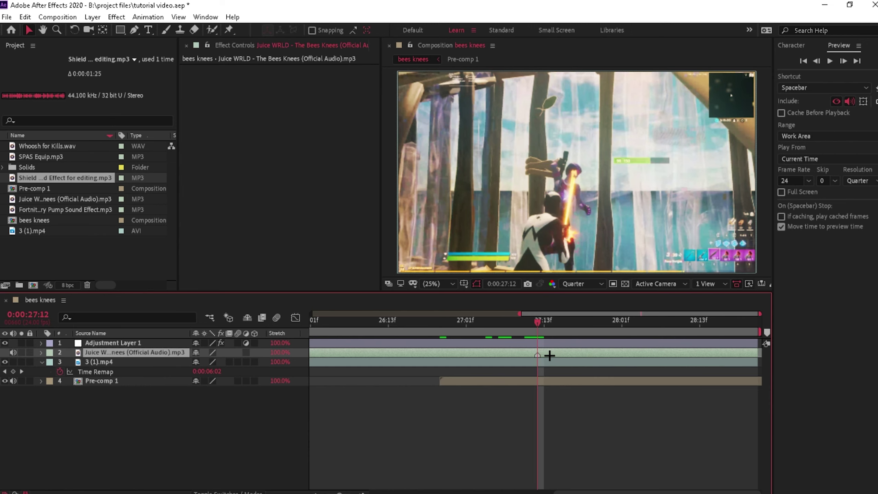
key(l)
key(l)
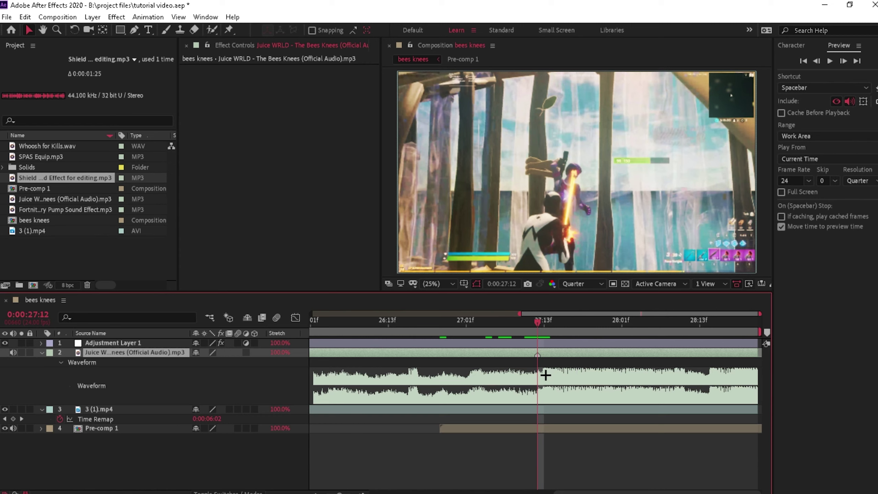
key(ctrl+Down)
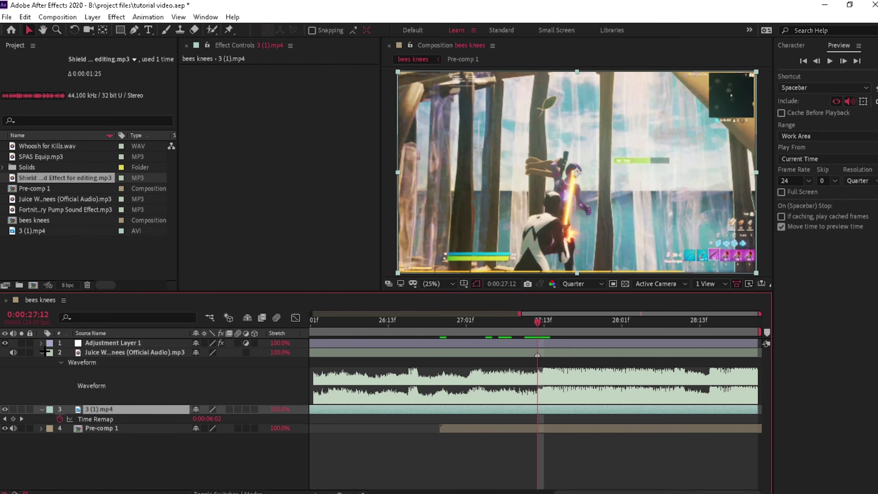
click(47, 353)
click(42, 353)
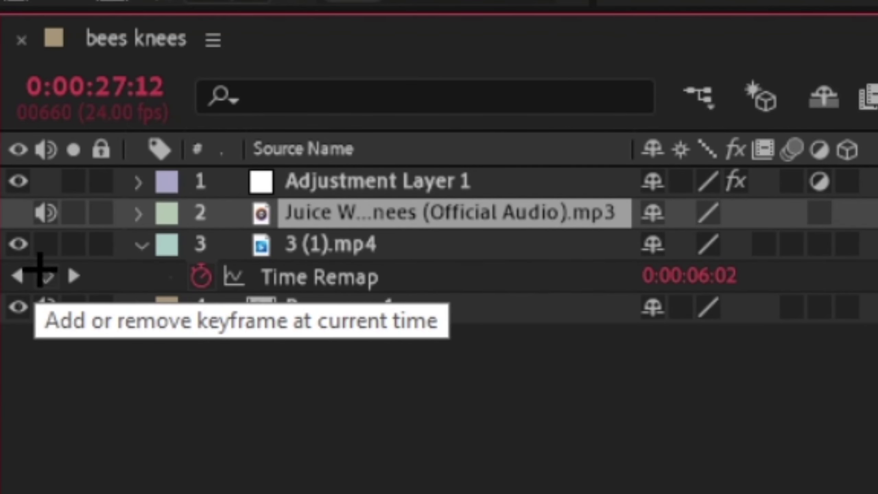
- Add Time Remap keyframes on the 3 (1).mp4 layer at 0:00:27:12 and 0:00:26:23
click(47, 276)
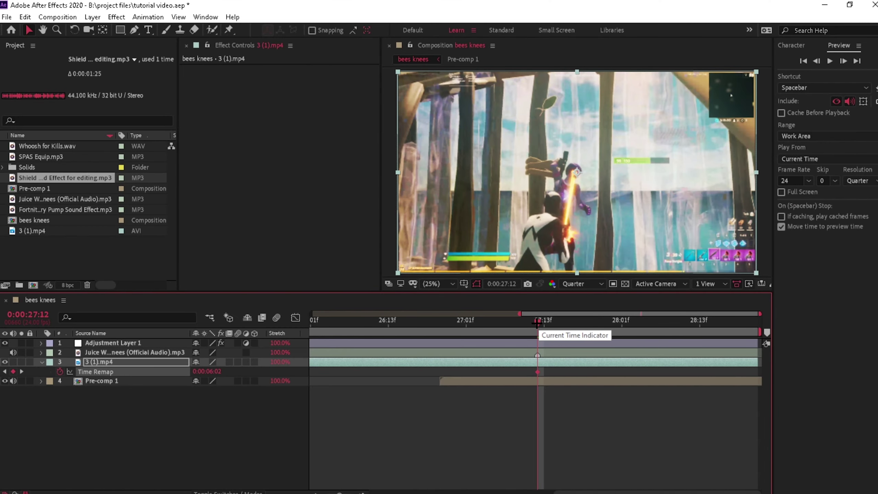
drag(538, 322, 445, 341)
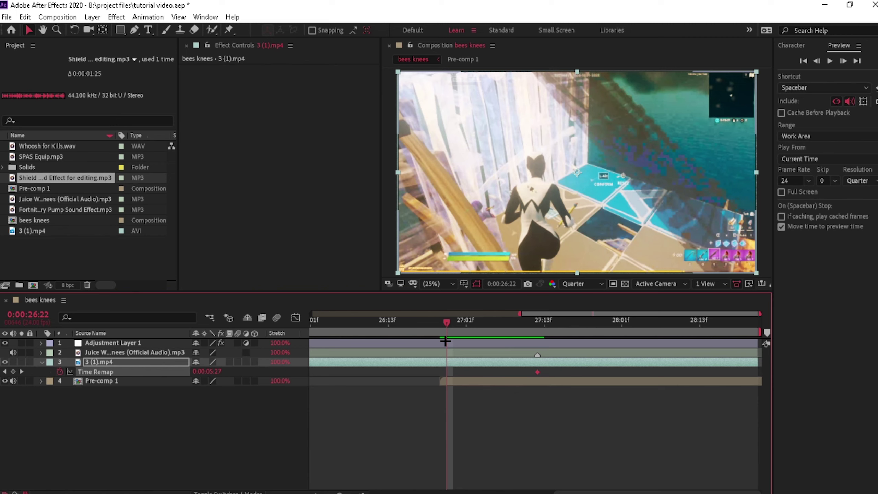
drag(445, 341, 452, 340)
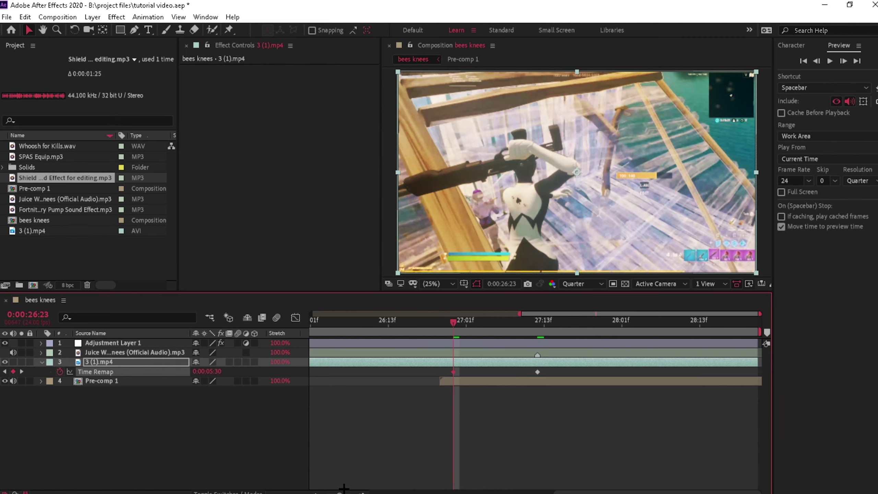
- Add Time Remap keyframes near the clip's start at 0:00:23:13 and near its end at 0:00:28:21
drag(344, 488, 326, 489)
drag(348, 330, 311, 332)
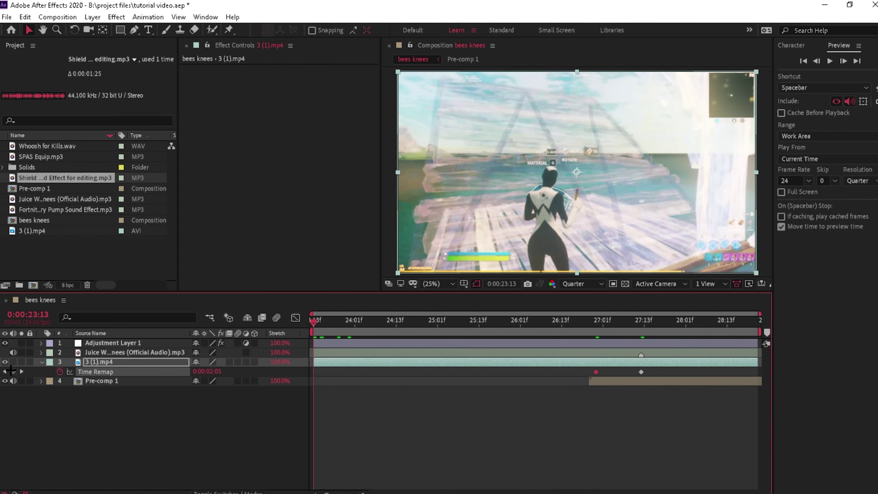
click(755, 310)
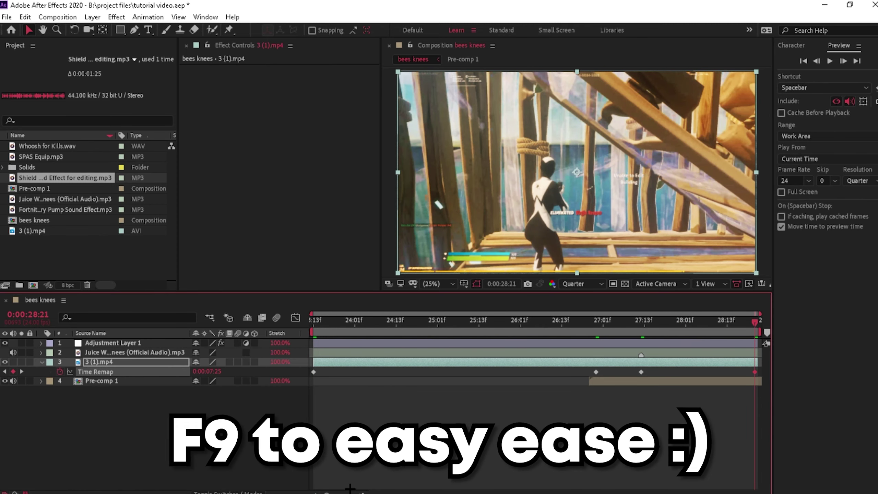
- Apply Easy Ease to the last three Time Remap keyframes and show them in the Graph Editor
drag(541, 403, 759, 373)
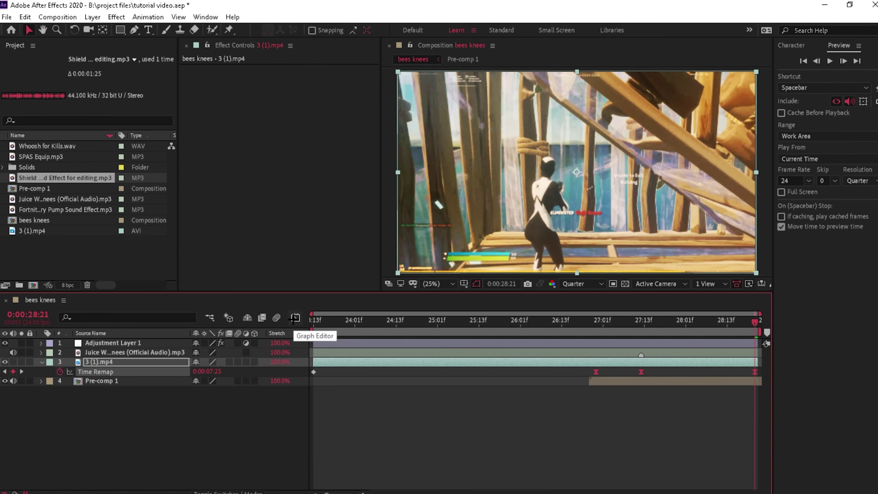
click(296, 318)
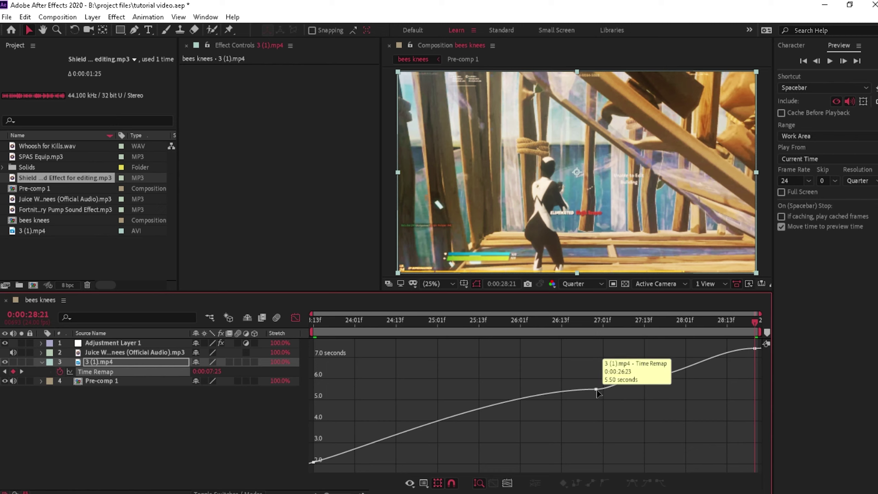
- Switch the Time Remap curve to the speed graph and back to the value graph
right_click(608, 389)
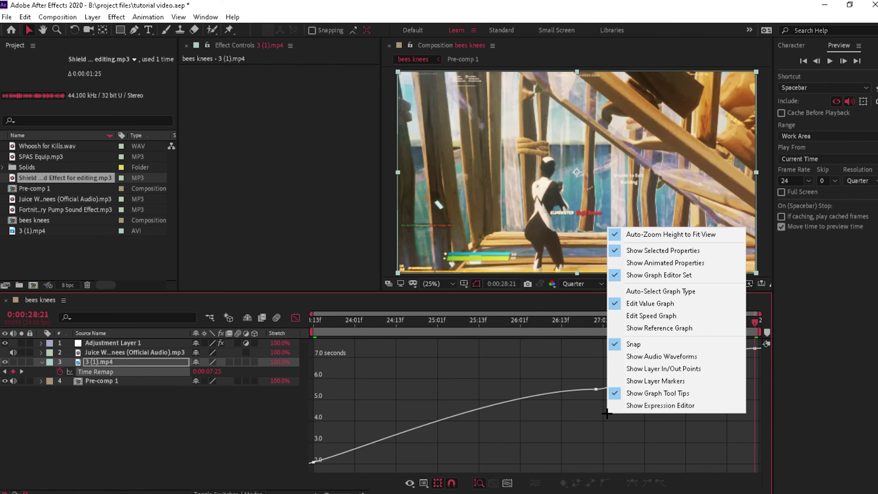
click(673, 315)
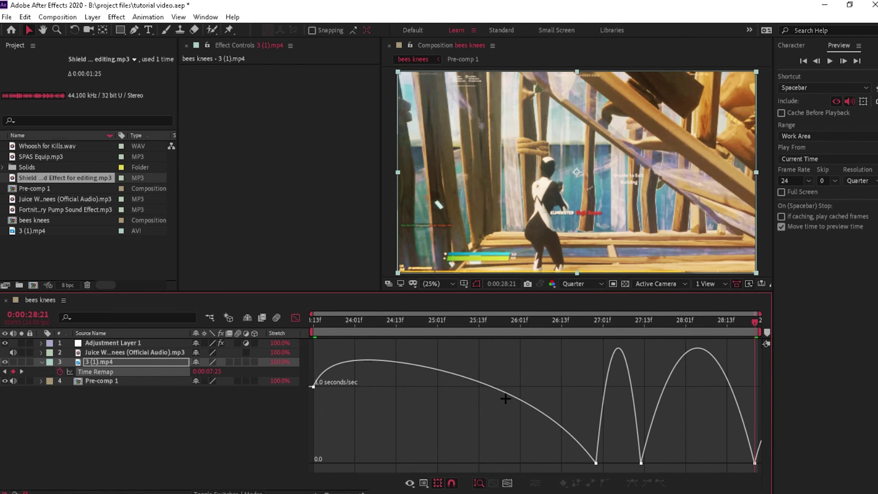
right_click(538, 405)
click(579, 254)
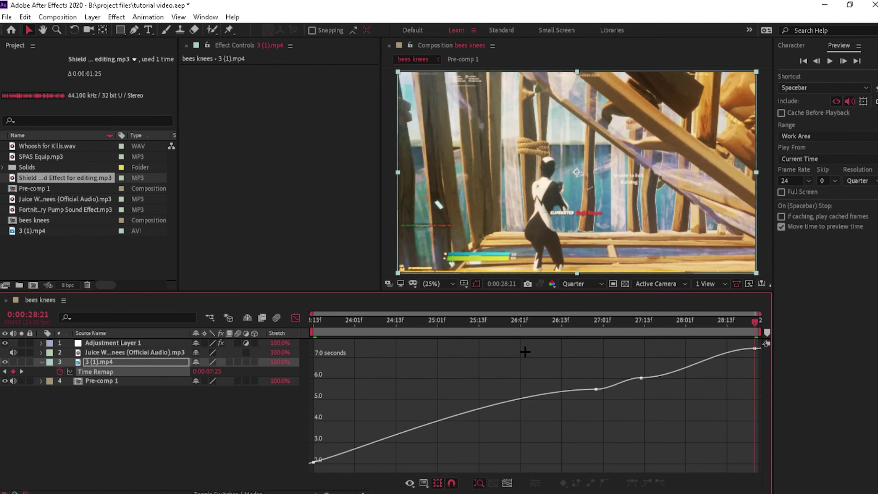
- Angle the incoming handle of the 0:00:26:23 keyframe downward so the first curve segment runs straight
click(596, 390)
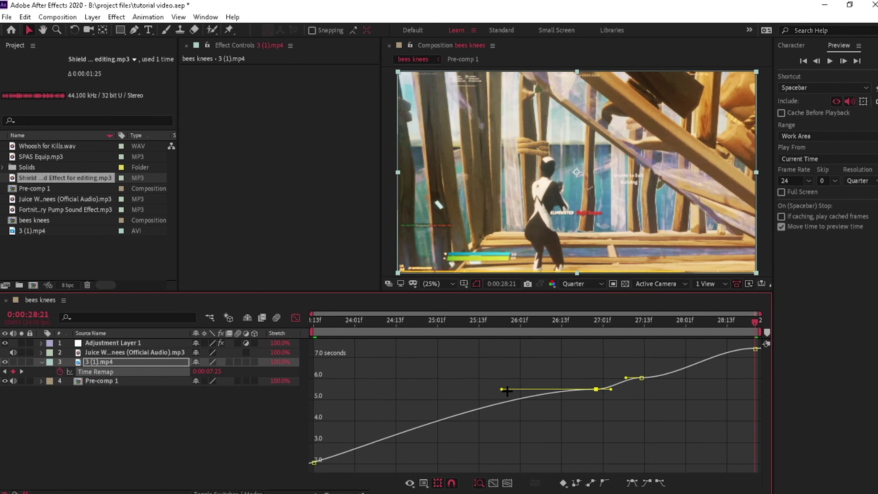
drag(501, 389, 465, 428)
click(580, 425)
click(598, 390)
click(460, 438)
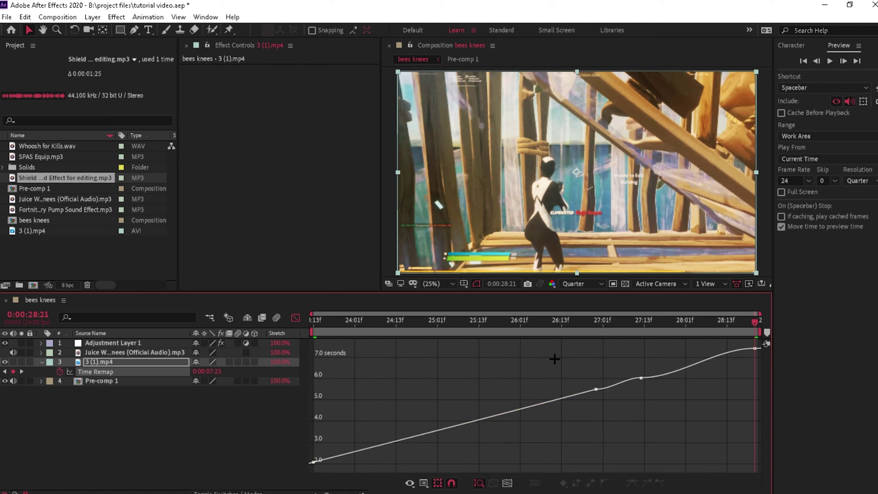
- Shape a slow-motion curve between 0:00:26:23 and 0:00:27:12 by turning the first outgoing handle steeply up and the second incoming handle steeply down
drag(327, 493, 341, 493)
drag(463, 323, 525, 378)
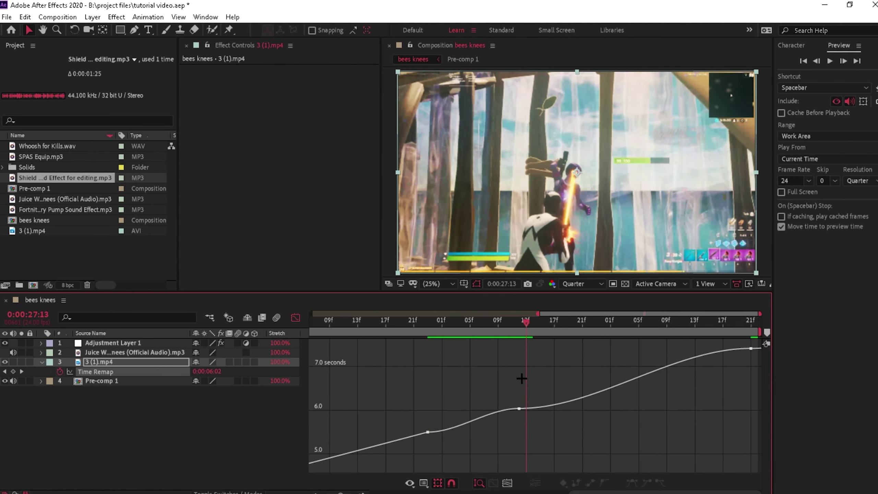
click(519, 408)
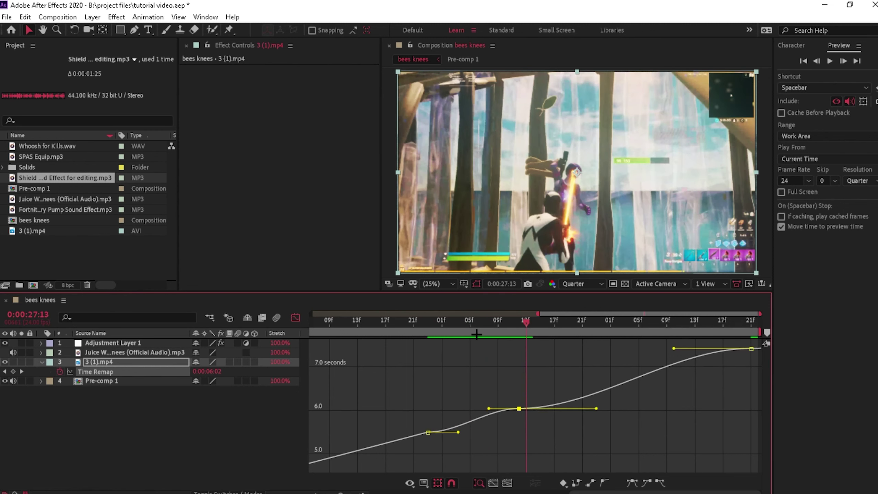
click(476, 334)
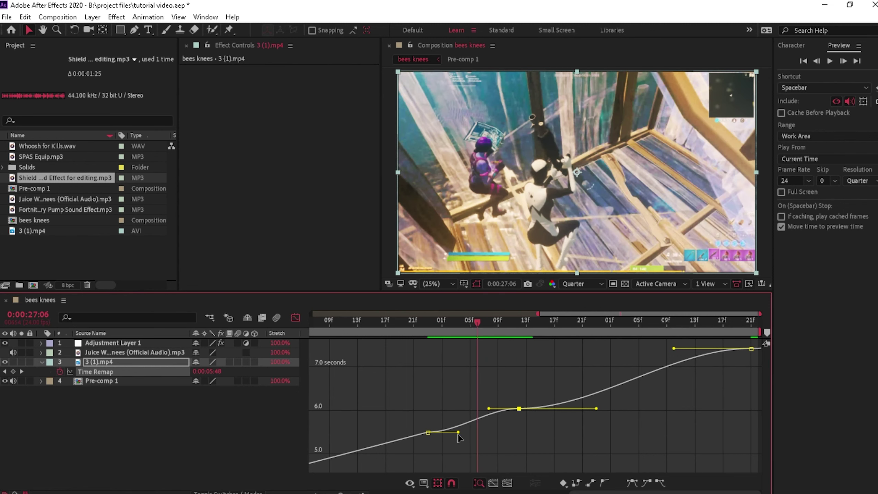
drag(459, 436, 416, 410)
drag(489, 411, 520, 431)
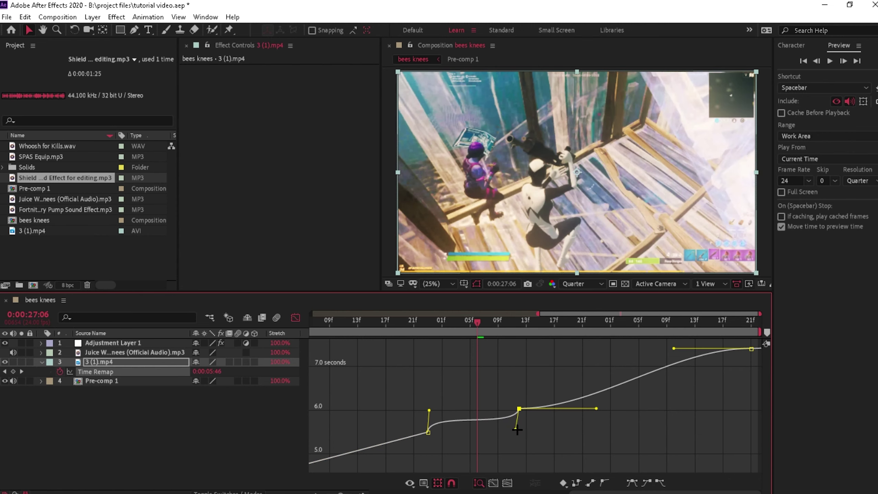
click(532, 426)
- Scrub through the retimed section and preview the velocity change from 0:00:26:23
click(469, 327)
drag(467, 327, 436, 347)
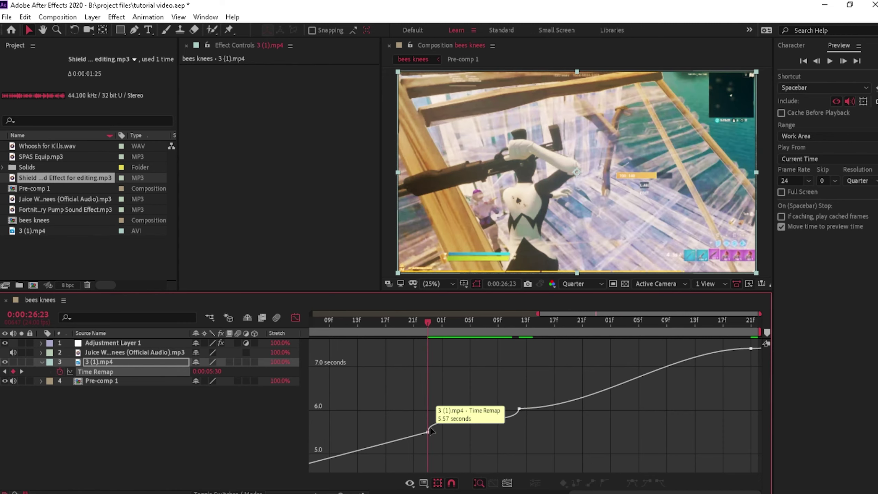
click(470, 326)
drag(483, 327, 427, 331)
key(space)
click(428, 327)
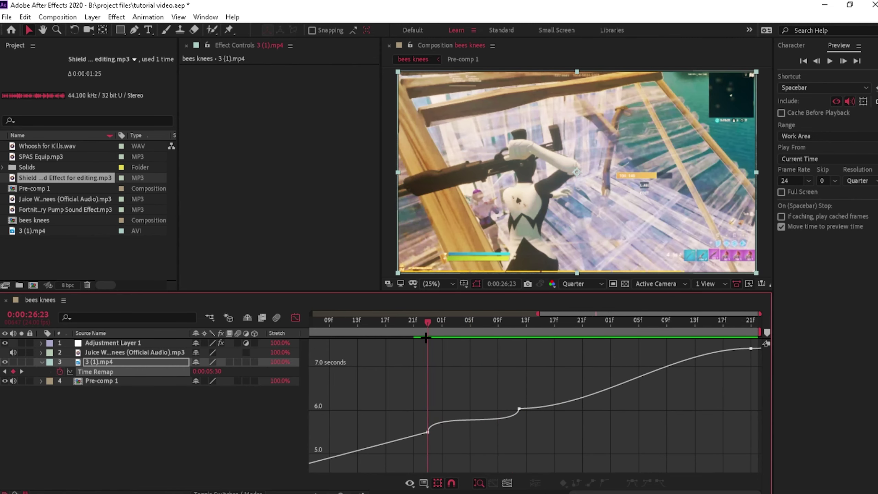
key(space)
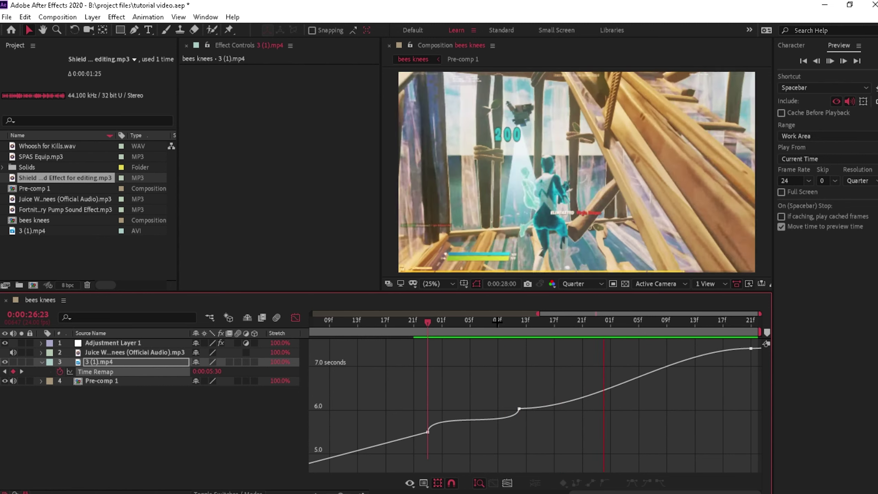
key(space)
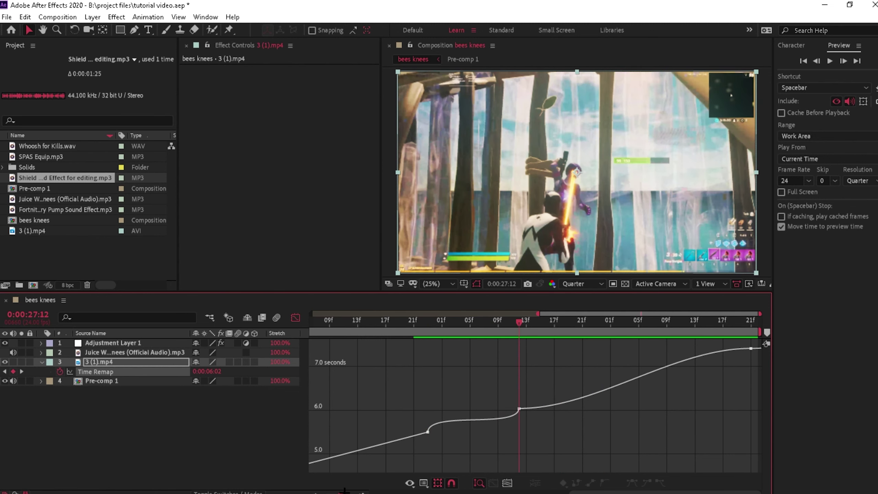
- Soften the slow-motion curve between 0:00:26:23 and 0:00:27:12 by tilting the first keyframe's outgoing and second keyframe's incoming handles slightly inward
drag(344, 490, 338, 491)
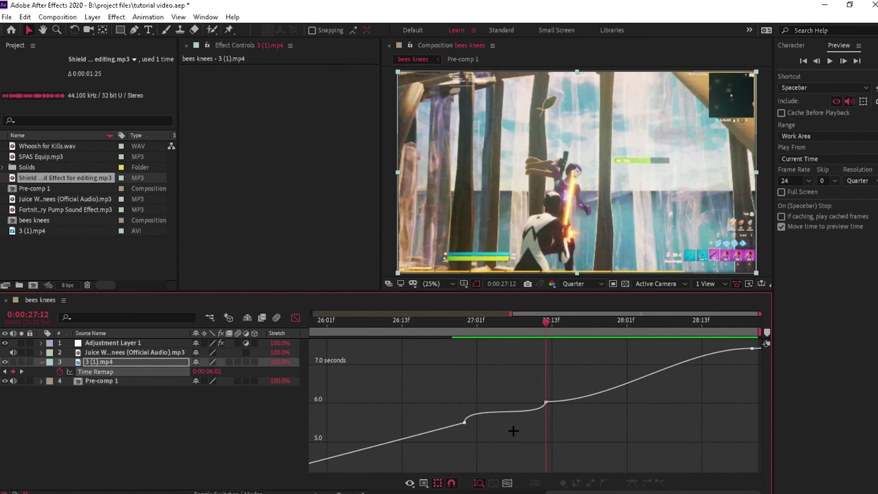
click(465, 424)
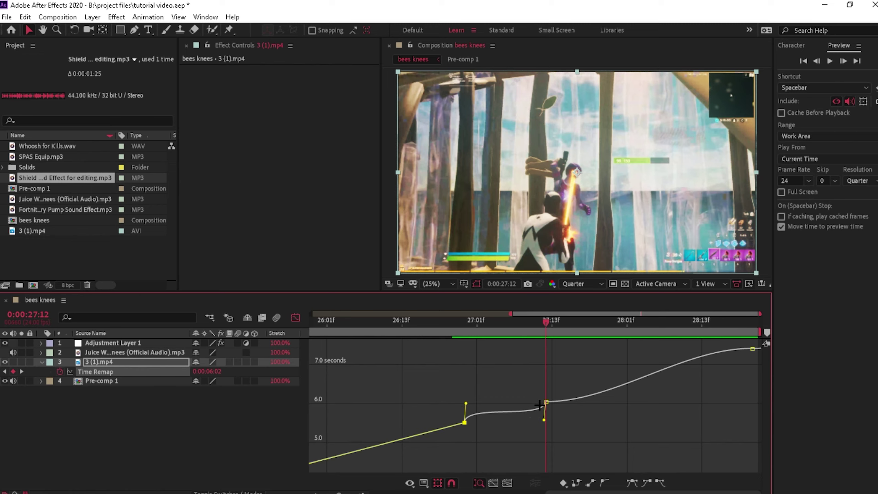
drag(544, 421, 522, 419)
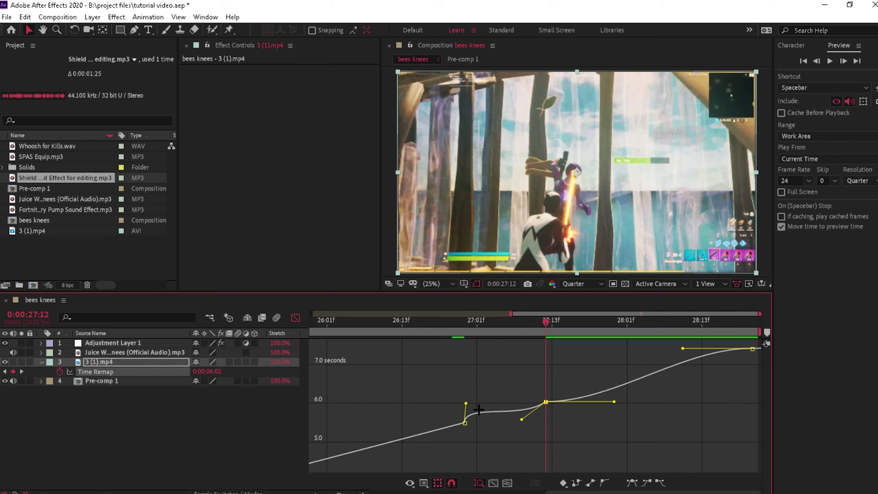
drag(466, 403, 474, 405)
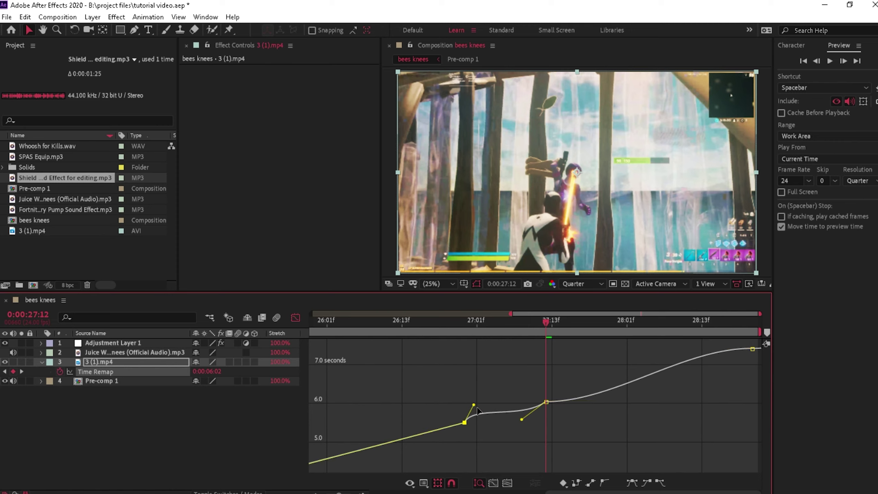
drag(522, 419, 539, 420)
click(572, 417)
- Shape a second slow-motion curve from 0:00:27:12 to the last keyframe by turning its outgoing handle steeply up and the last incoming handle steeply down
click(546, 402)
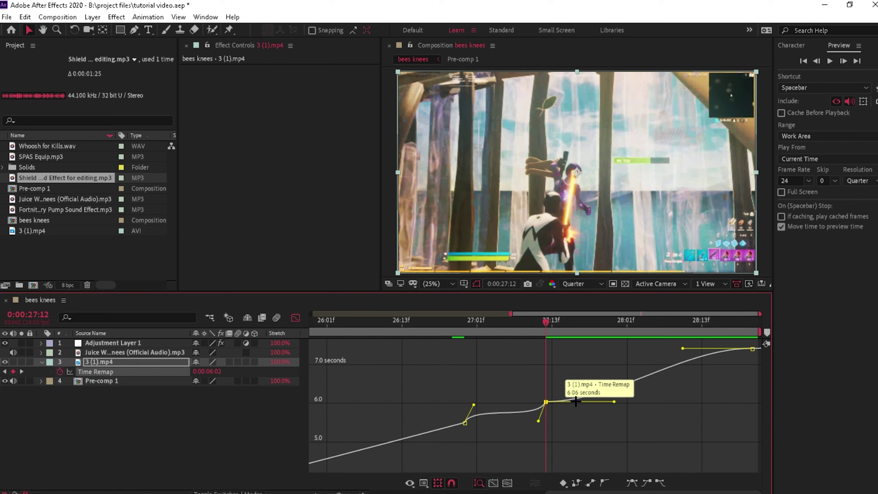
drag(615, 403, 492, 372)
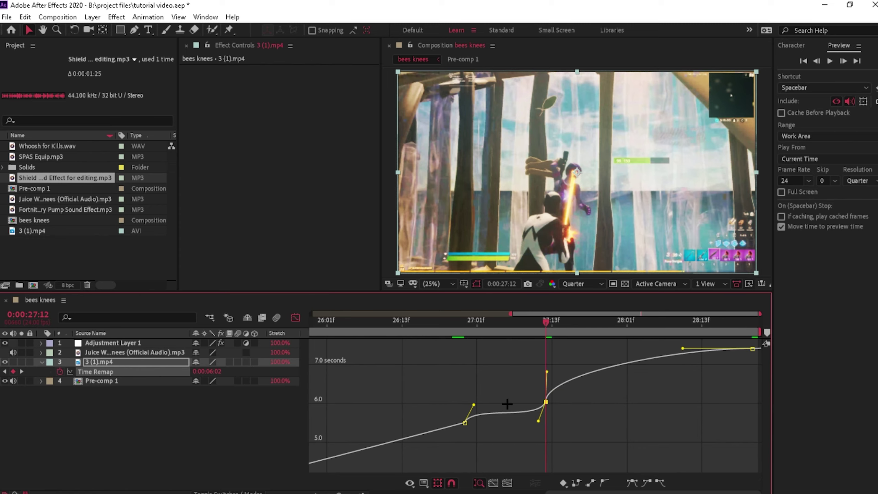
drag(684, 348, 777, 397)
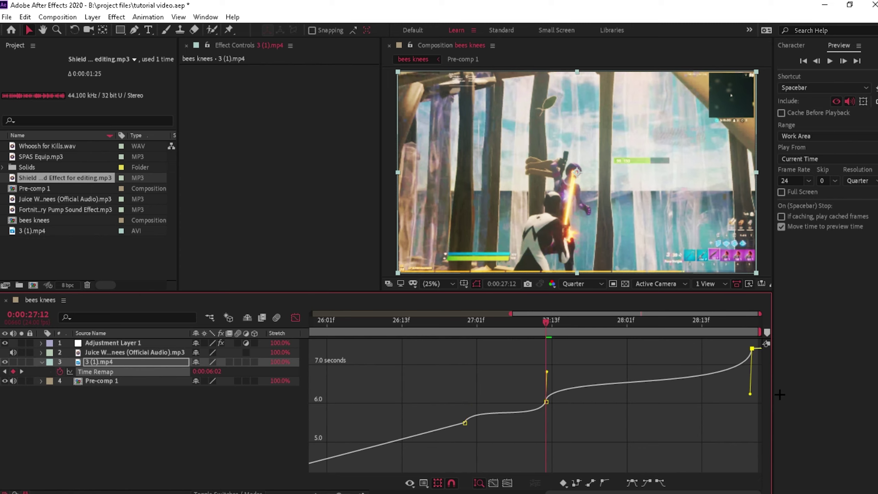
click(581, 411)
double_click(548, 385)
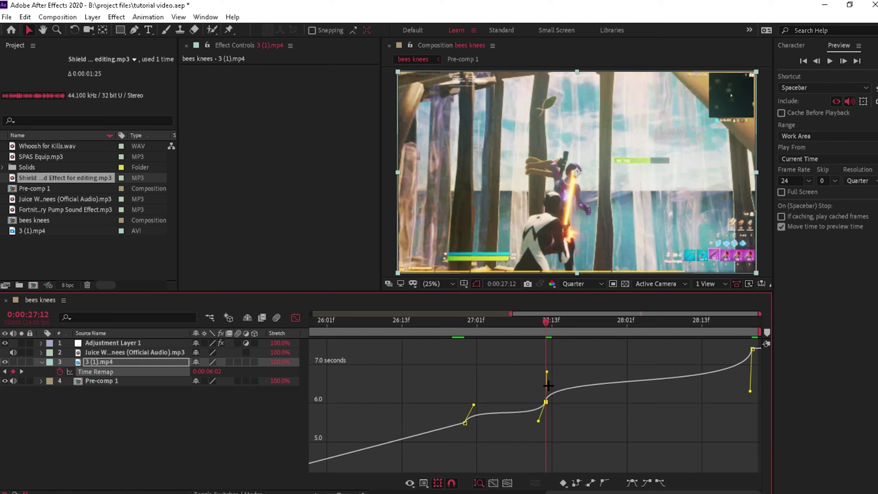
drag(547, 372, 546, 365)
mouse_move(546, 323)
mouse_down()
mouse_move(744, 313)
mouse_move(524, 307)
mouse_move(549, 310)
mouse_move(560, 334)
mouse_move(546, 334)
mouse_up()
click(581, 458)
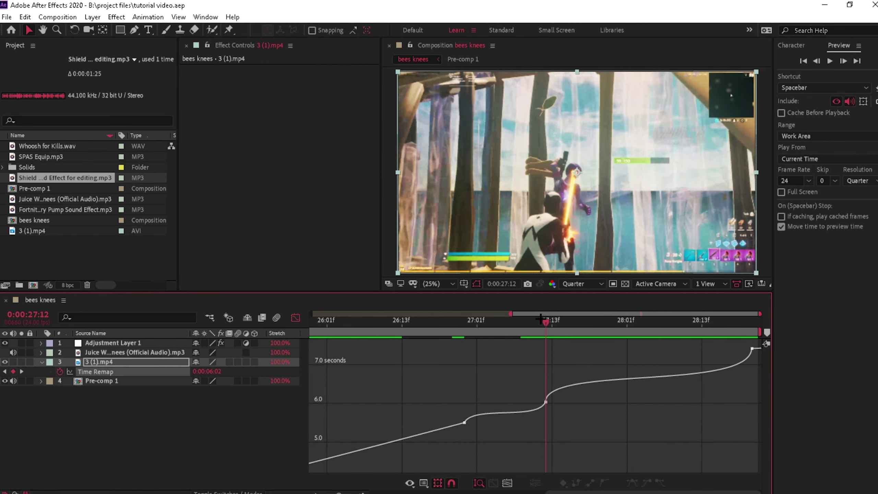
- Preview both retimed curve segments from 0:00:26:23
drag(541, 318, 462, 325)
key(space)
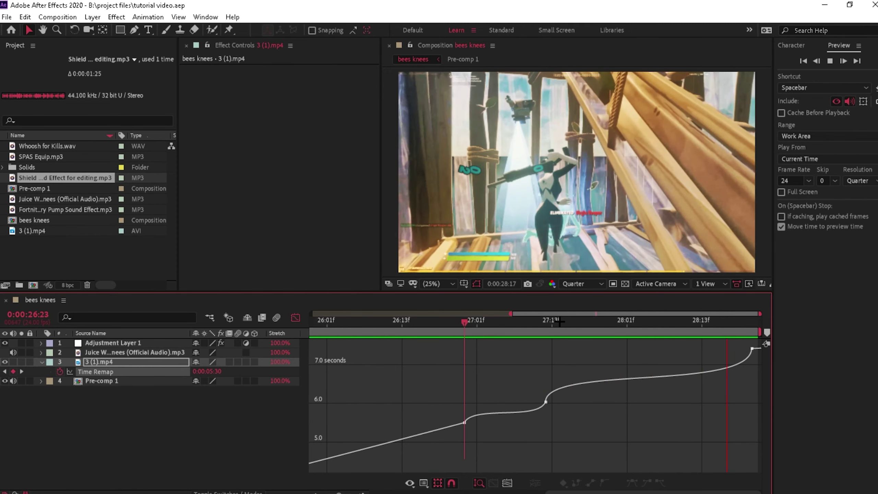
click(547, 330)
click(546, 402)
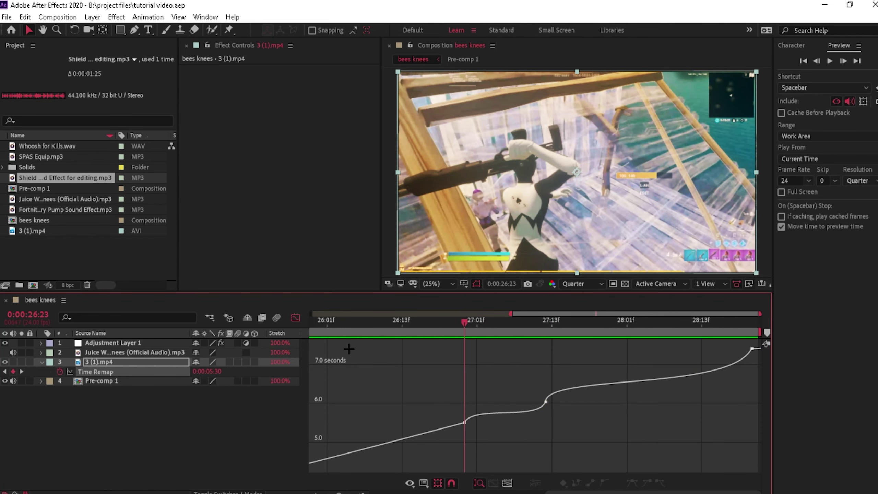
- Close the Graph Editor and split the 3 (1).mp4 layer at the first velocity keyframe, 0:00:26:23
click(295, 318)
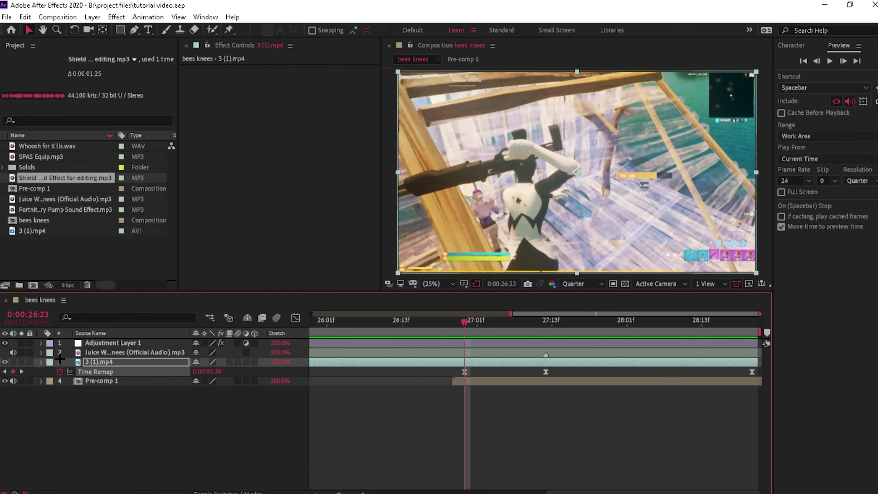
click(41, 362)
mouse_move(465, 329)
mouse_down()
mouse_move(452, 329)
mouse_move(468, 339)
mouse_up()
key(u)
key(ctrl+shift+d)
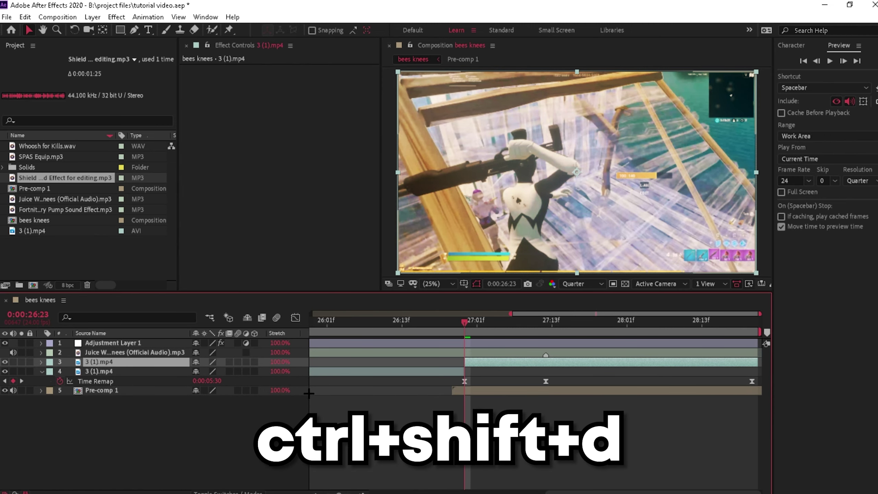
- Turn on Pixel Motion frame blending for the part of the split 3 (1).mp4 clip that starts at 0:00:26:23
key(space)
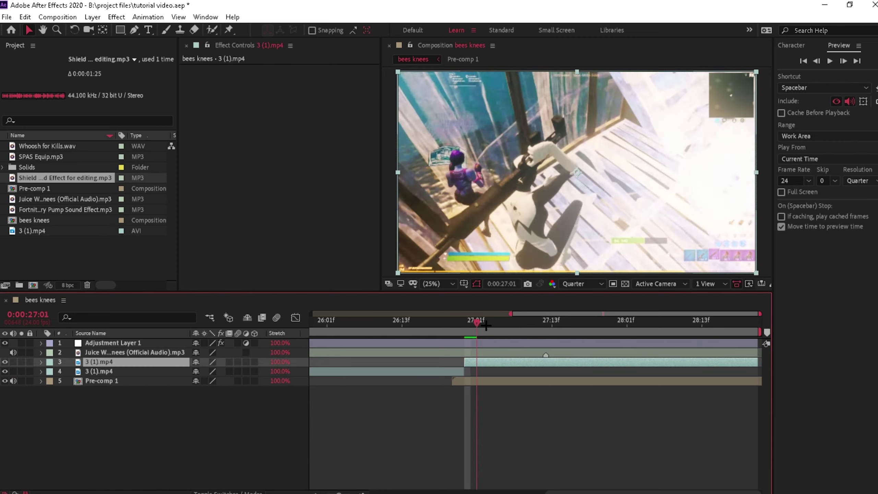
drag(587, 347, 478, 356)
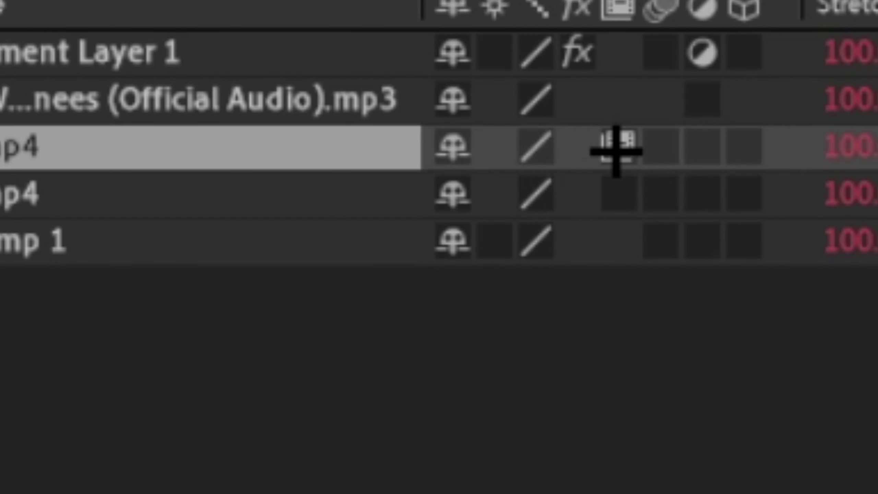
click(229, 362)
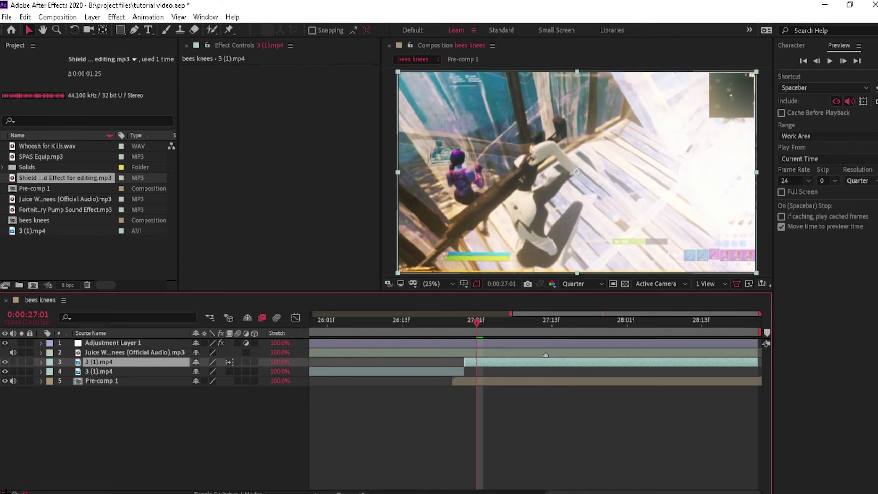
click(5, 492)
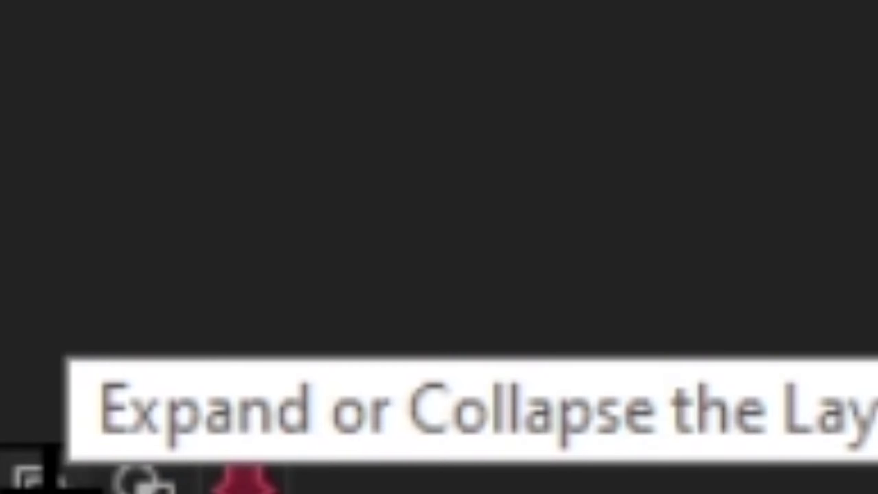
click(52, 492)
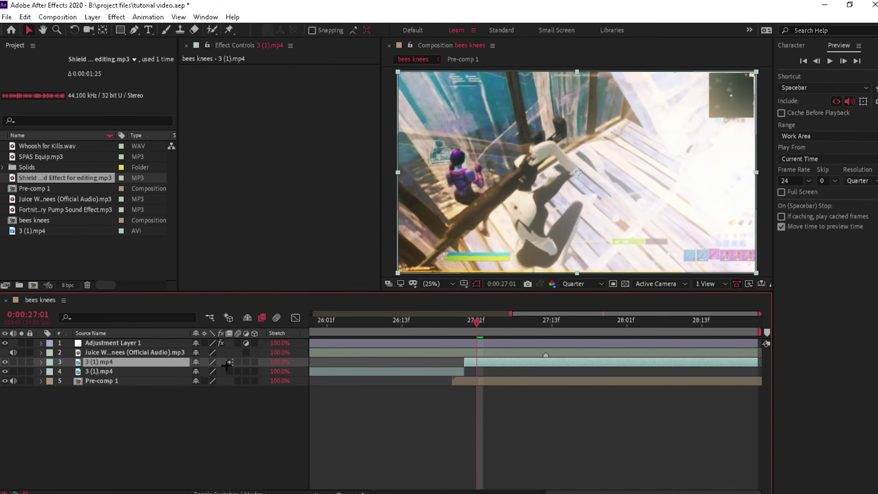
click(224, 365)
click(228, 362)
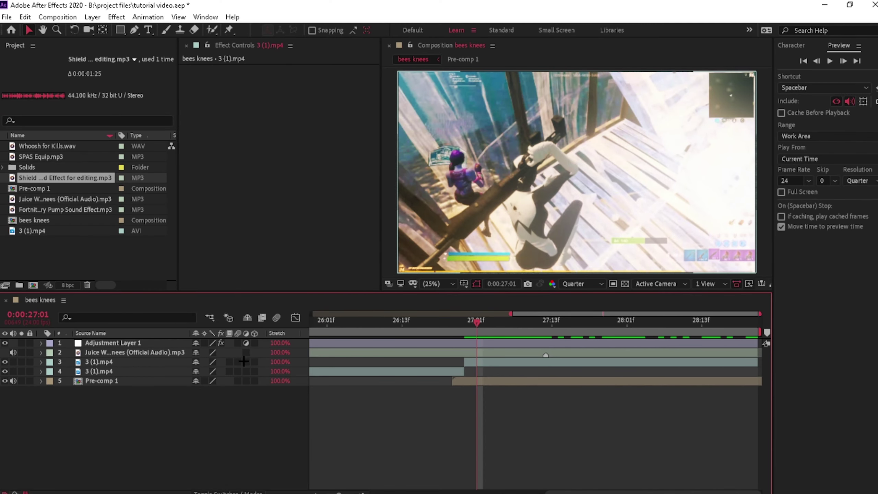
click(228, 362)
click(228, 361)
- Scrub through the frame-blended section, save the project, and play back the edit
key(space)
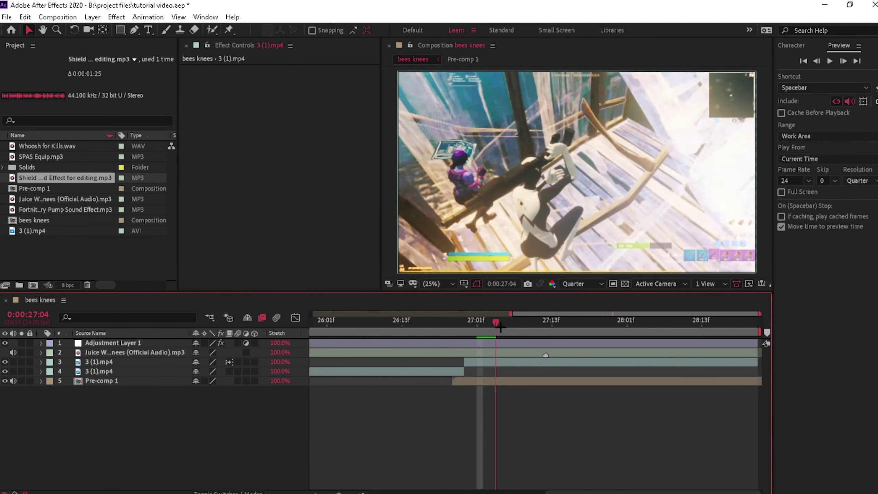
drag(609, 332, 468, 353)
key(ctrl+s)
key(space)
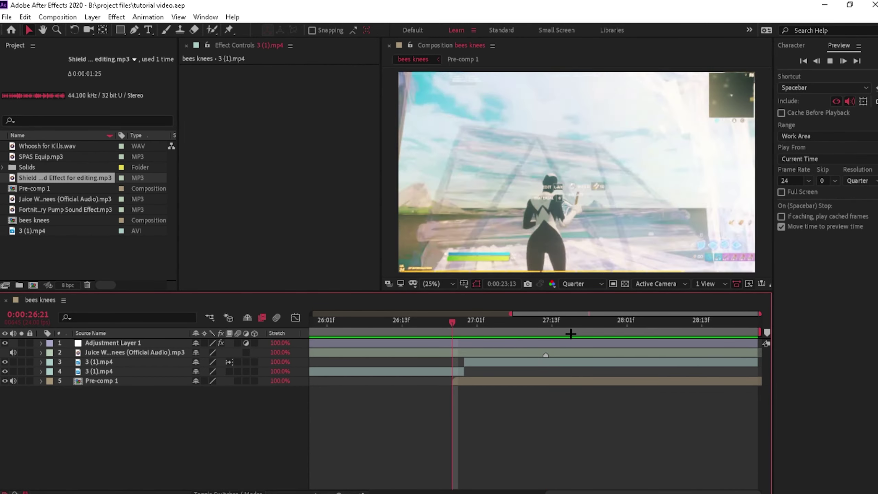
key(space)
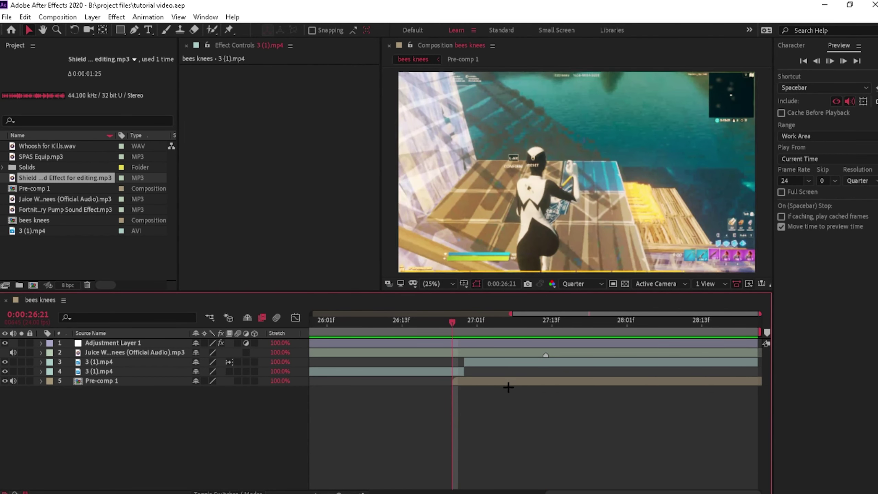
key(space)
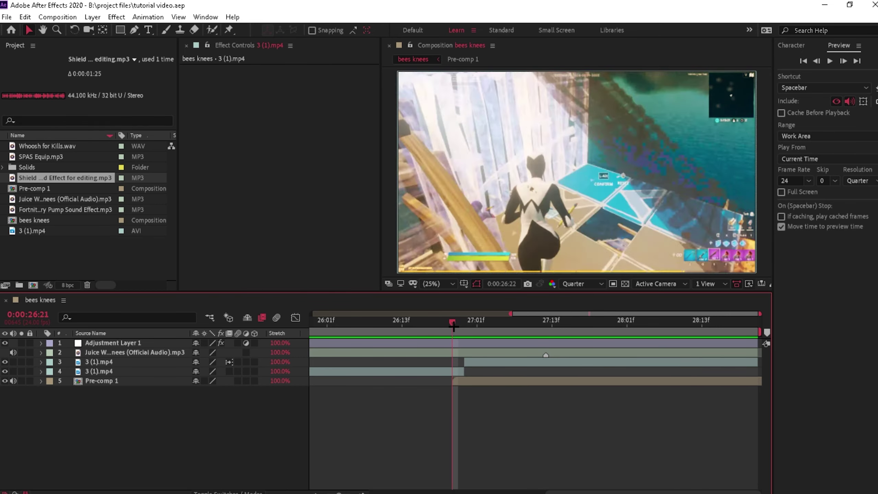
key(ctrl+z)
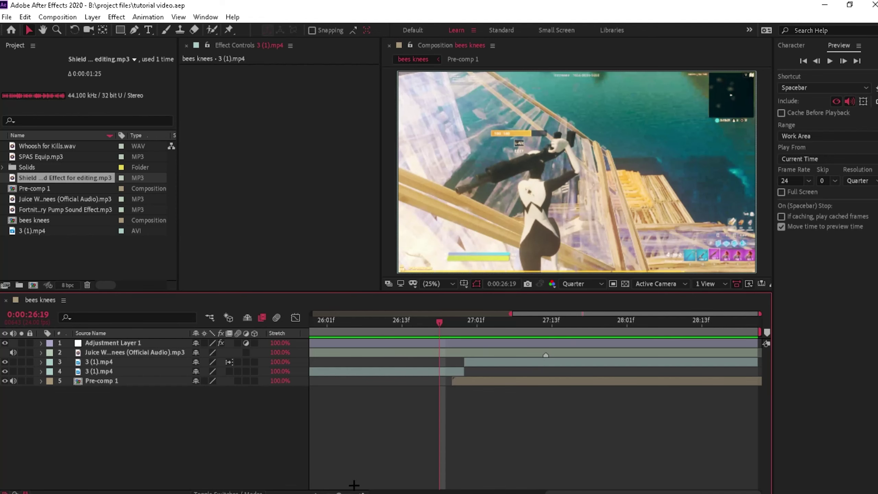
- Check the frame rate in the bees knees composition settings
drag(339, 493, 333, 493)
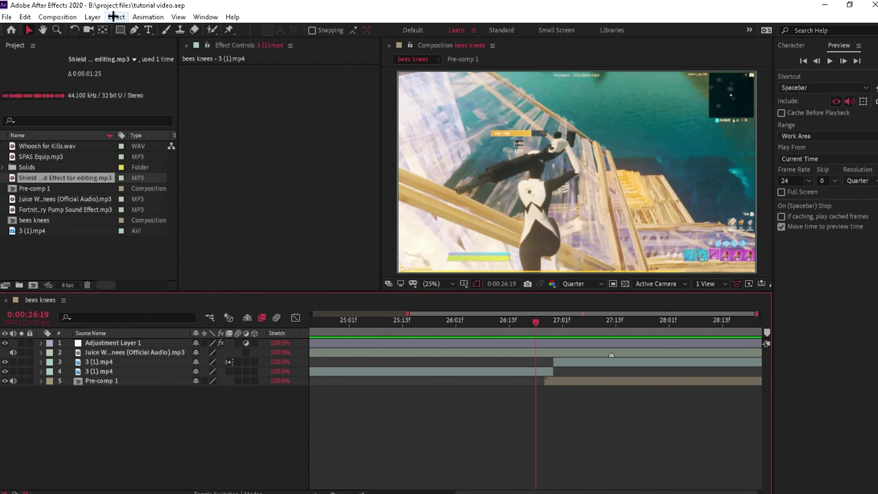
click(57, 17)
click(82, 45)
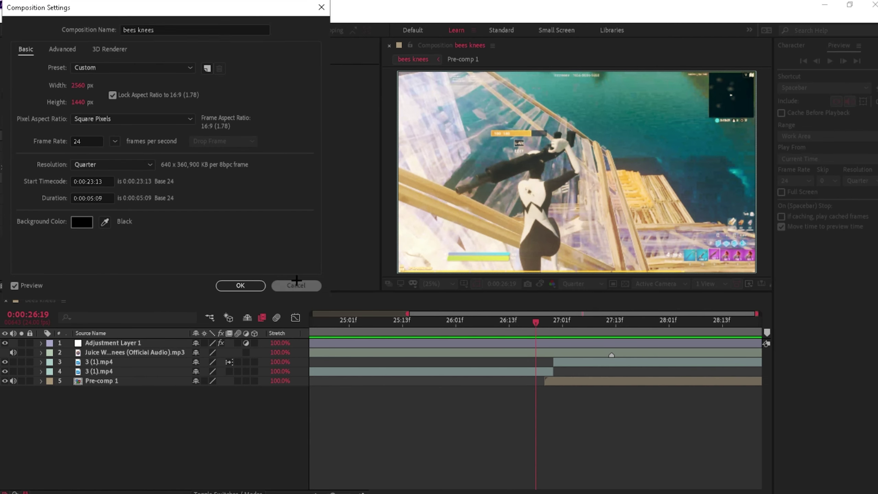
key(Return)
- Move to 0:00:26:23, create an adjustment layer, and place it between the music layer and the frame-blended clip
drag(332, 489, 327, 491)
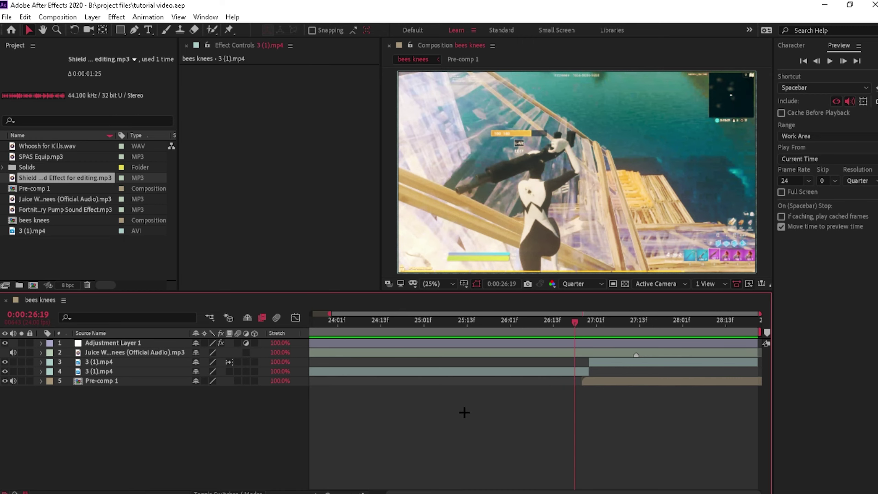
click(594, 318)
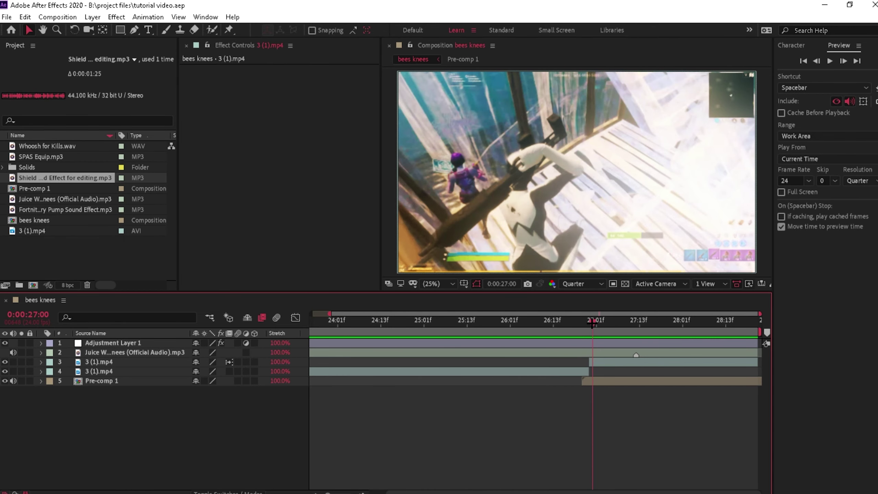
drag(592, 323, 590, 325)
right_click(118, 401)
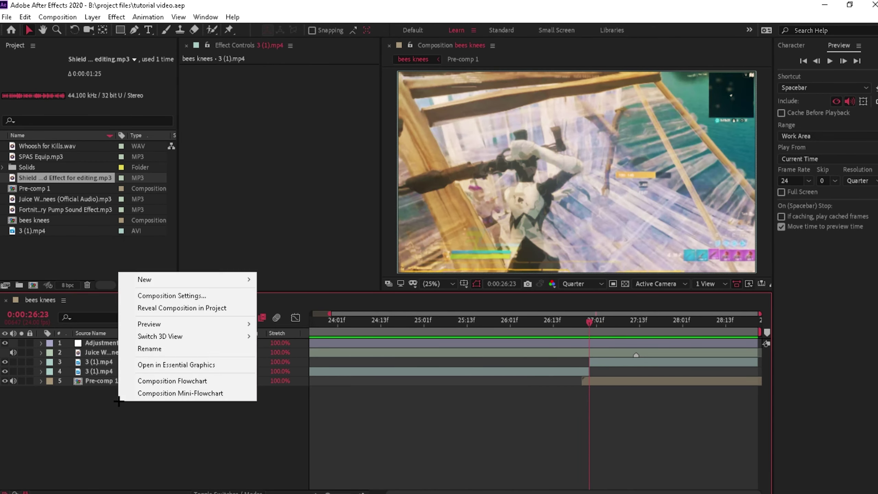
mouse_move(173, 285)
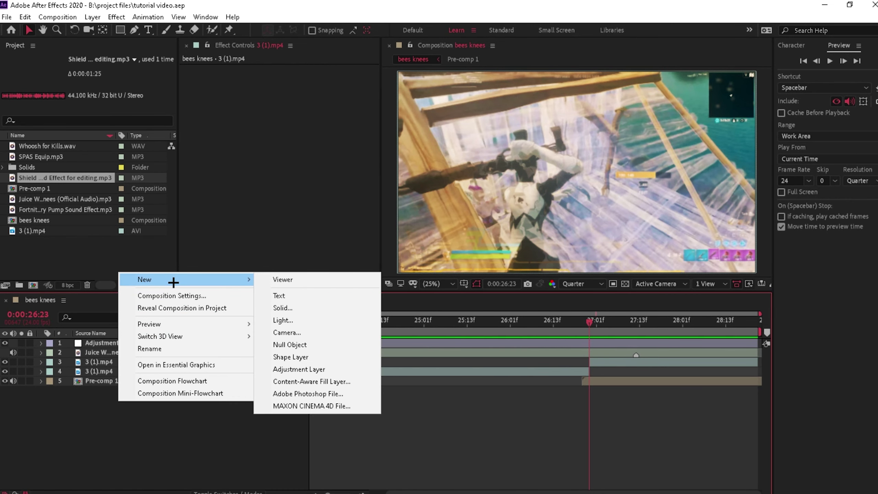
click(320, 369)
drag(149, 344, 155, 368)
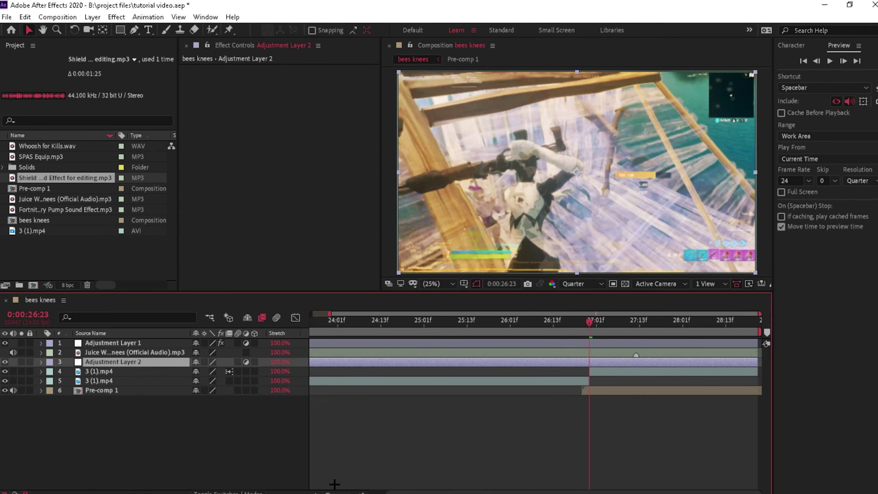
- Apply the S_Shake effect to Adjustment Layer 2
drag(328, 492, 326, 492)
click(564, 430)
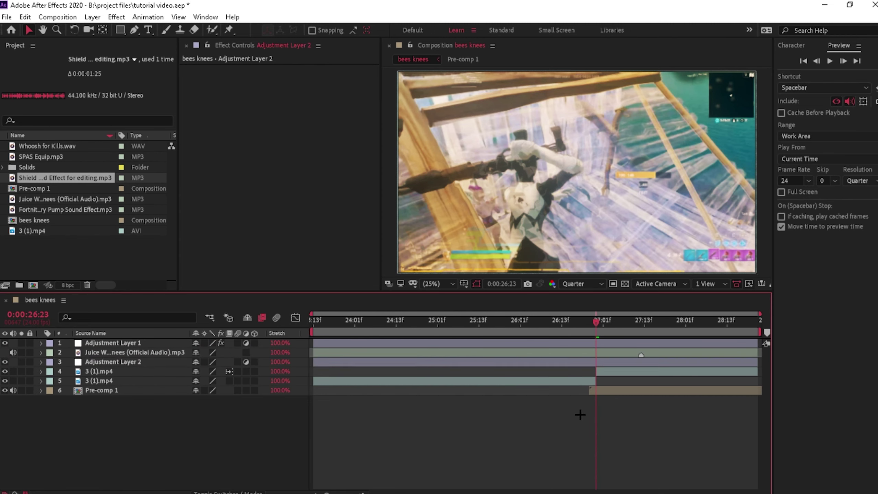
click(602, 360)
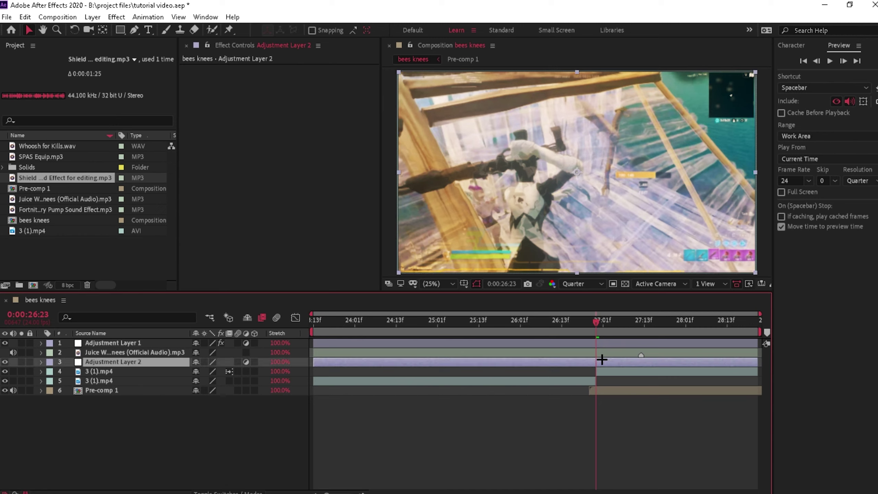
key(ctrl+space)
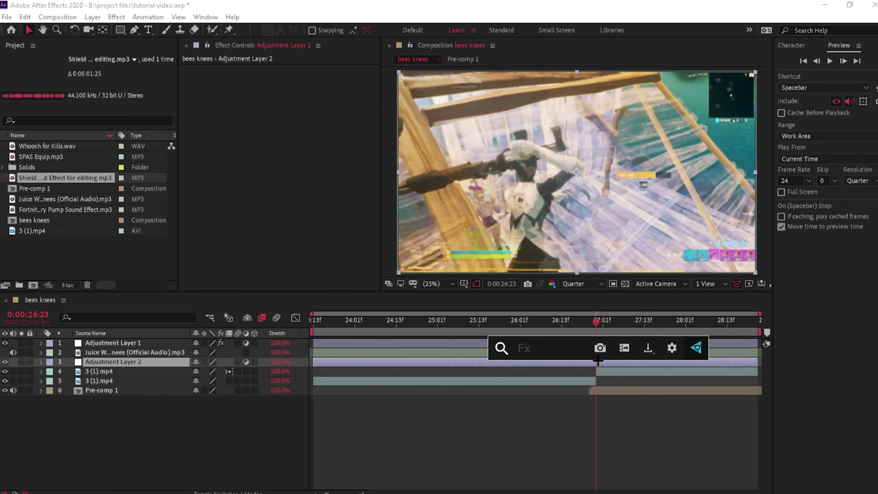
text(s_shake)
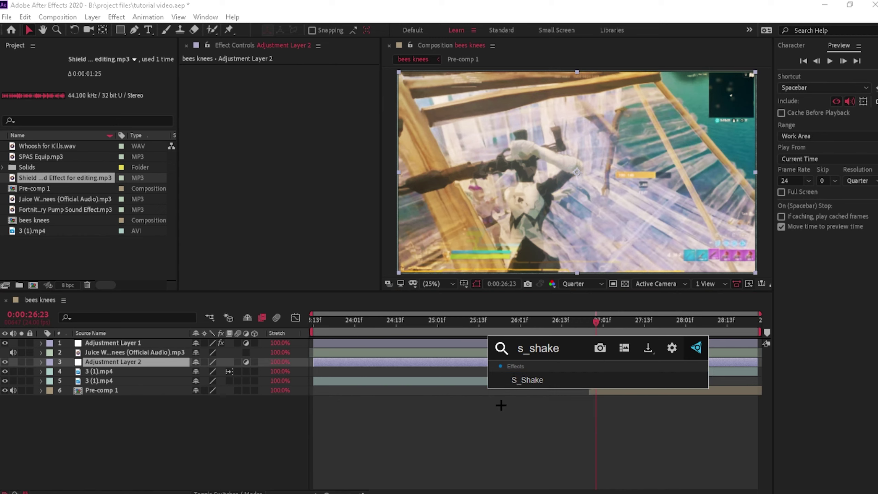
click(539, 385)
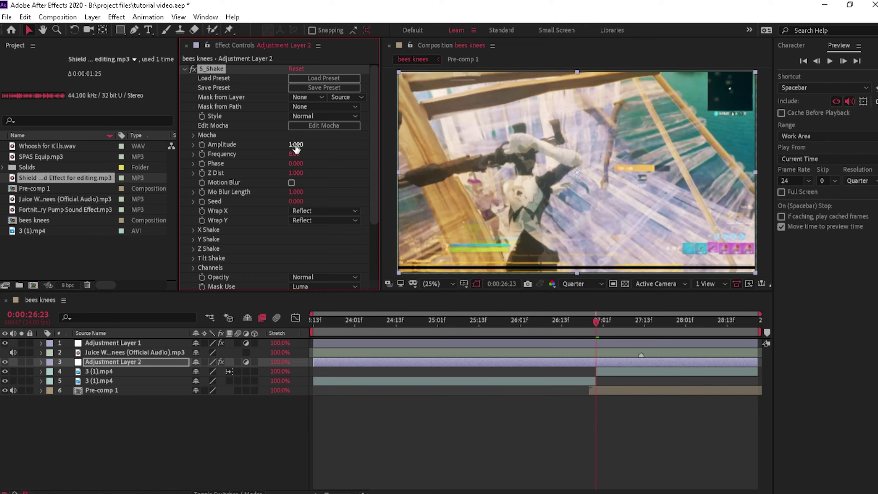
- Examine the S_Shake 2 Amplitude keyframes at 0:00:27:11 and 0:00:27:12 on Adjustment Layer 2
click(617, 322)
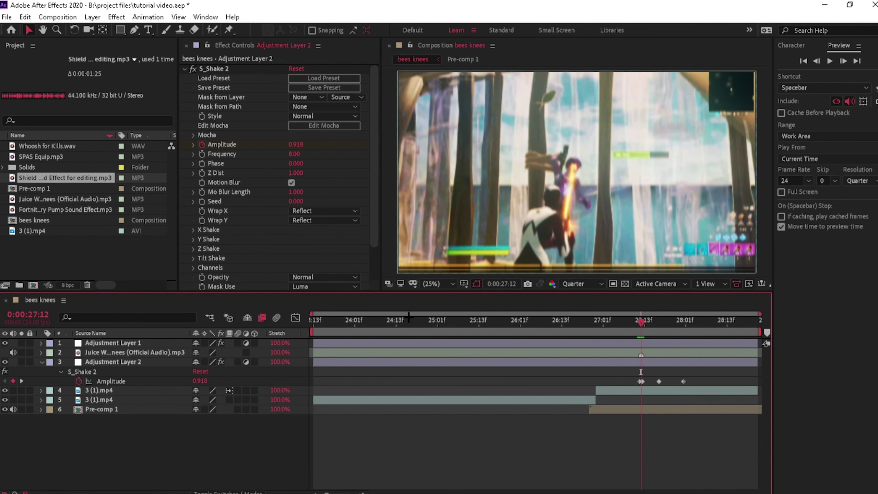
key(Page_Up)
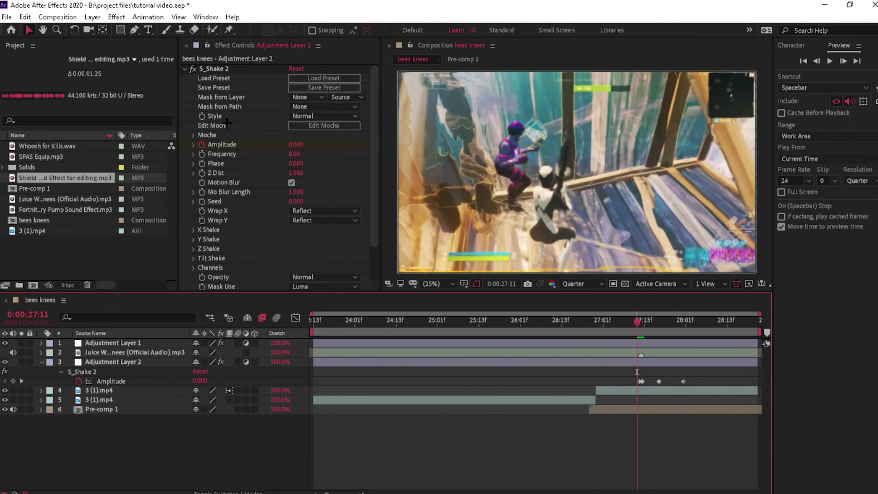
key(Page_Down)
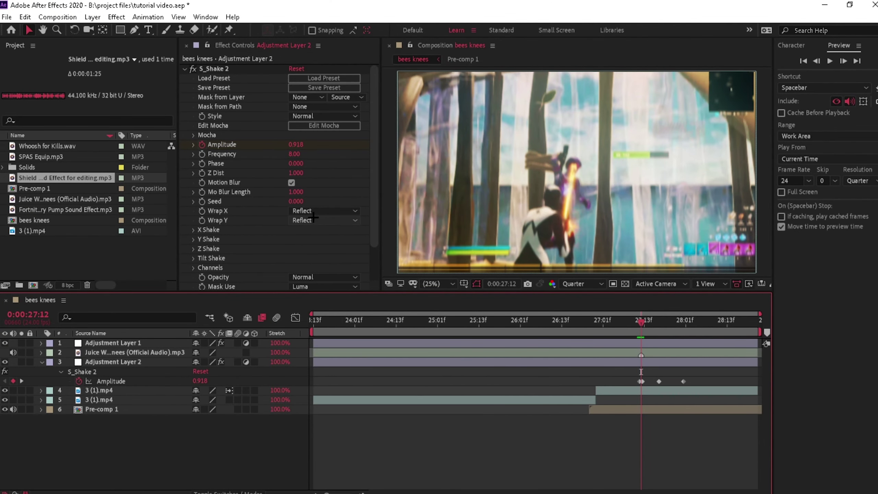
- Examine the X Shake, Y Shake and Z Shake settings of S_Shake 2, and collapse the effect
click(194, 228)
scroll(261, 231, down, 1)
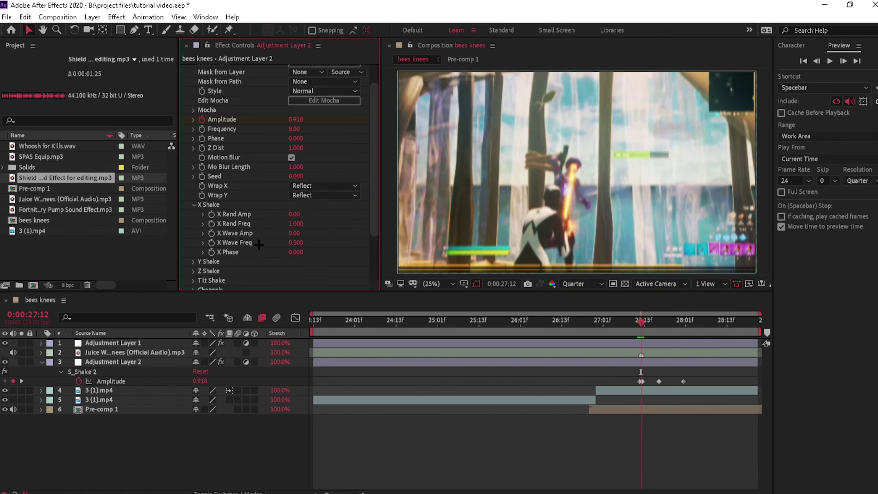
scroll(259, 245, down, 2)
click(193, 210)
scroll(207, 207, down, 2)
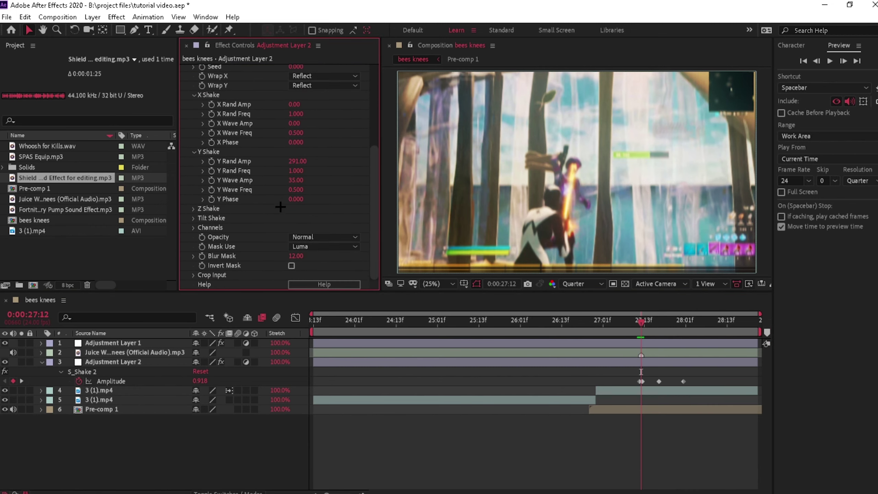
drag(295, 162, 314, 161)
click(194, 209)
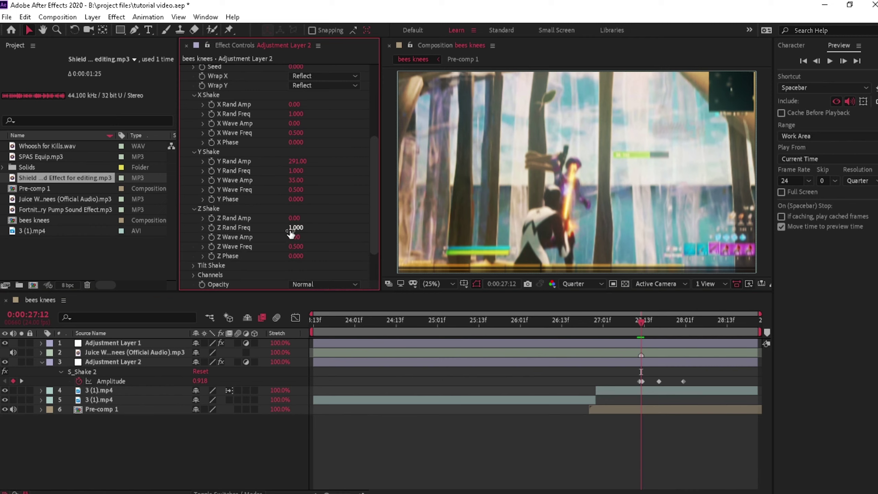
scroll(270, 238, down, 1)
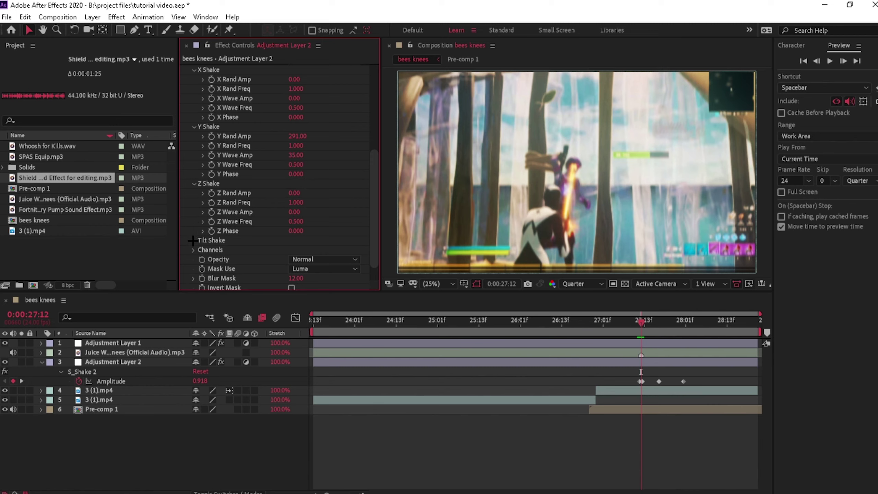
scroll(249, 242, up, 6)
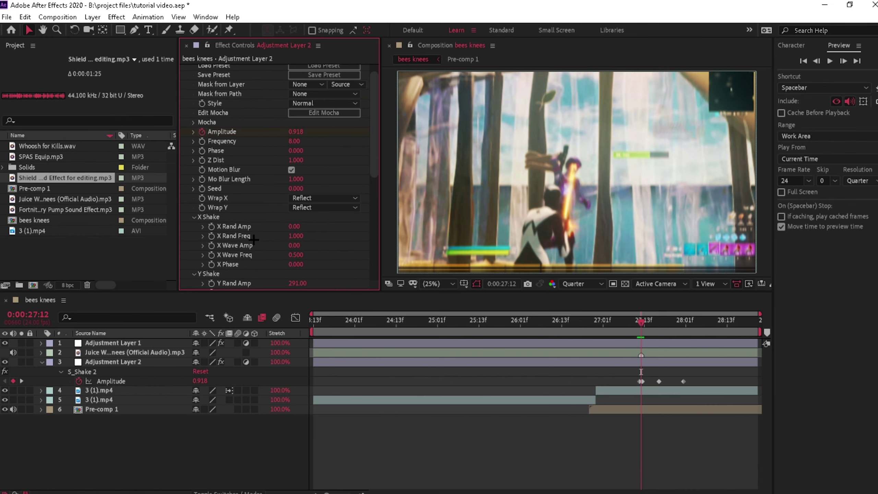
scroll(253, 240, up, 1)
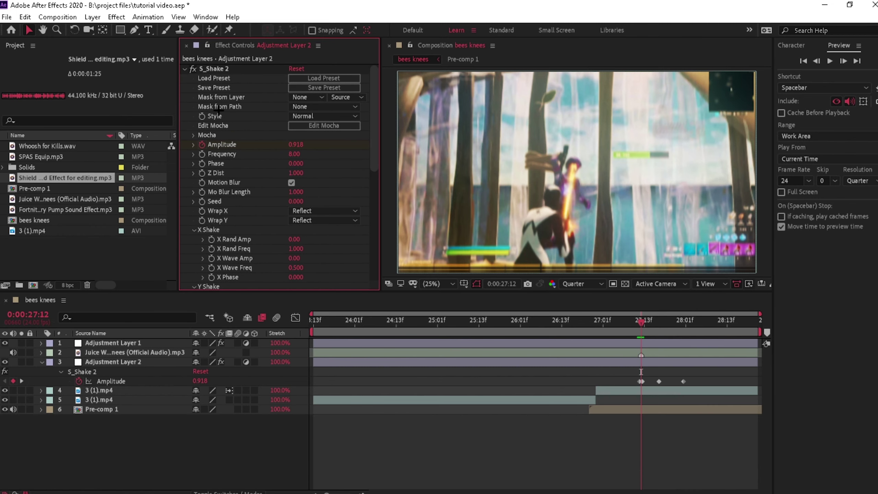
click(183, 68)
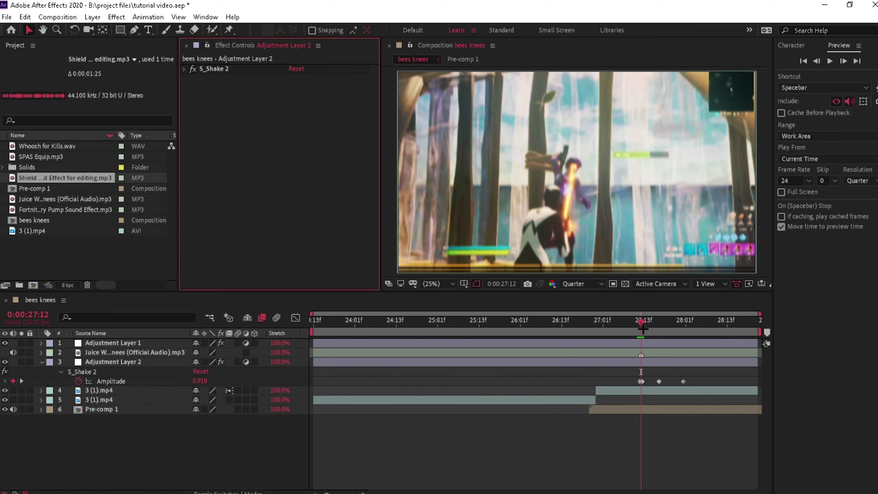
- Check the shake and its Amplitude through 0:00:28:00, and save the project
key(space)
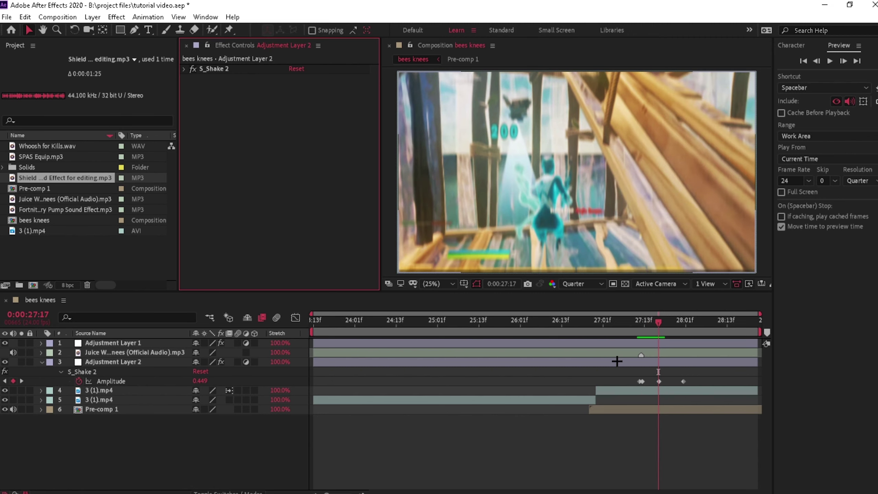
click(185, 69)
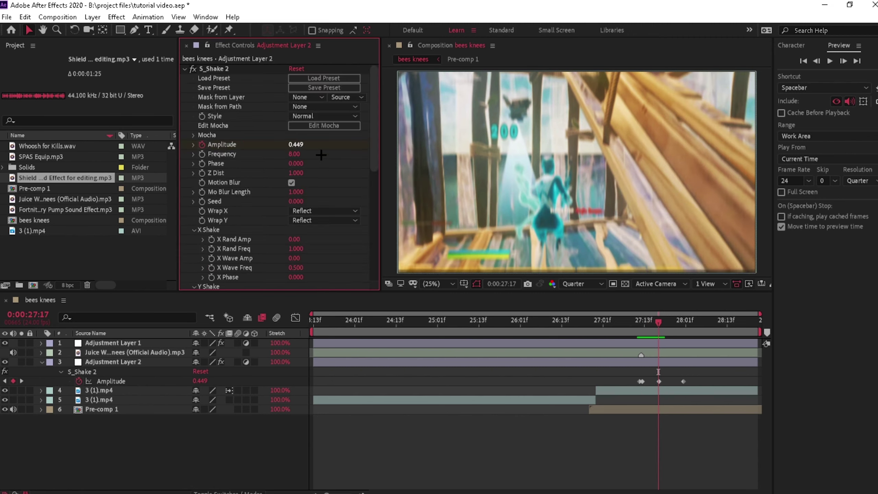
key(space)
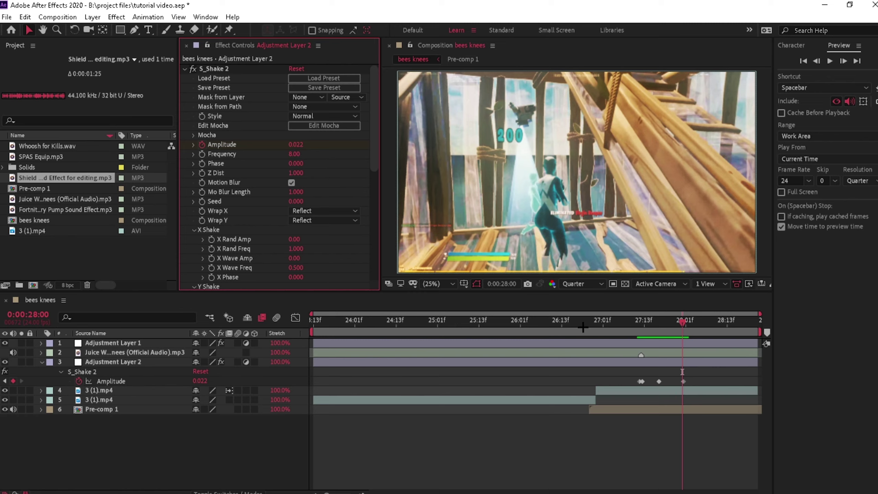
click(664, 320)
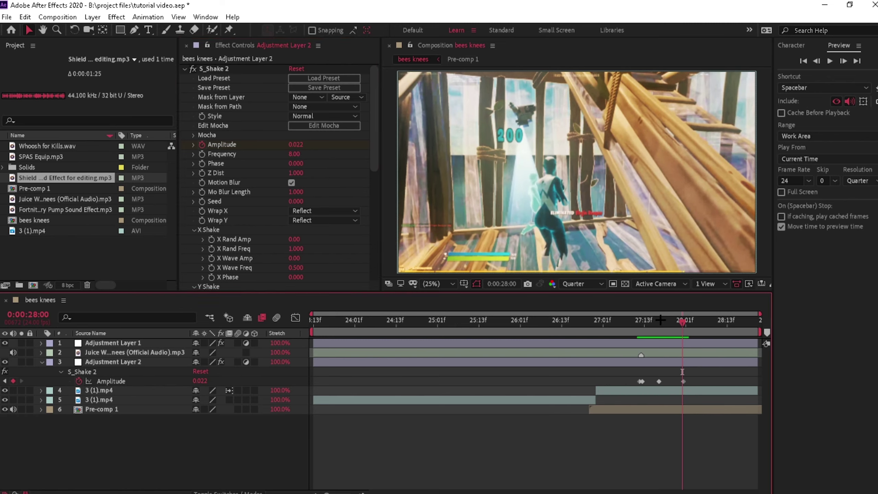
mouse_move(666, 332)
mouse_down()
mouse_move(679, 333)
mouse_move(638, 336)
mouse_move(678, 345)
mouse_up()
key(ctrl+s)
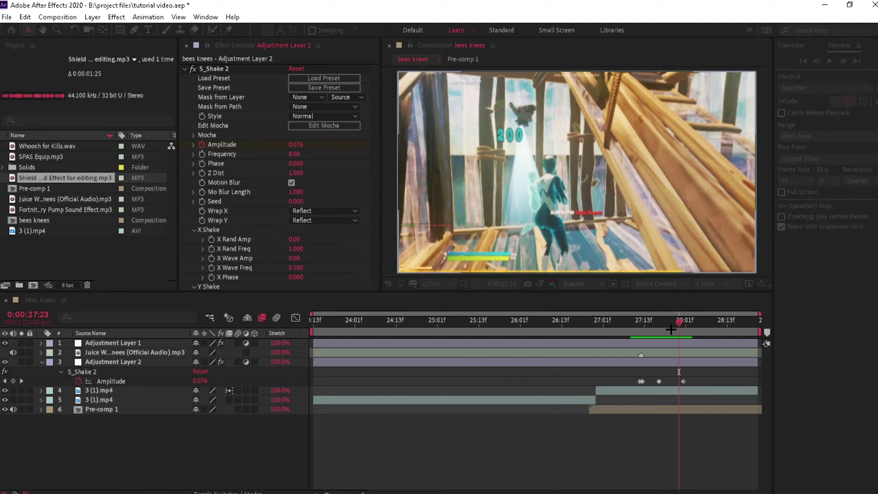
- Examine the shake frame by frame from 0:00:27:12 to 0:00:27:18, with Adjustment Layer 2's properties collapsed in the timeline
click(655, 323)
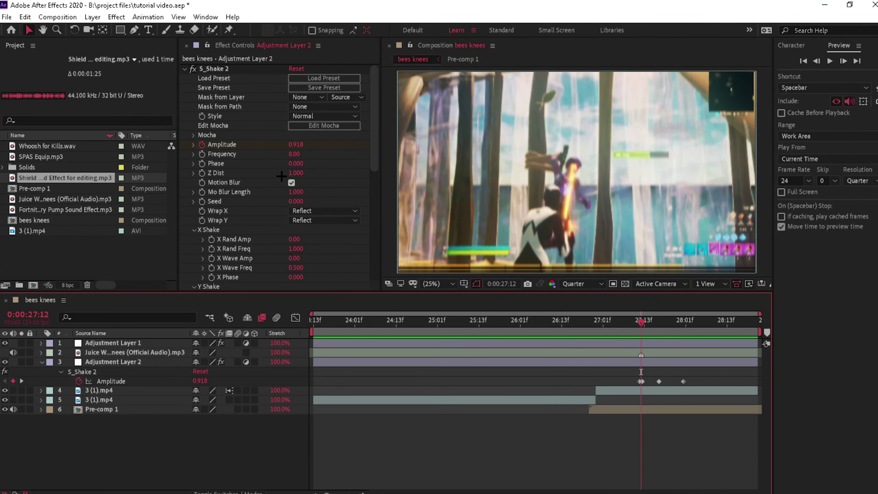
click(645, 320)
key(Page_Up)
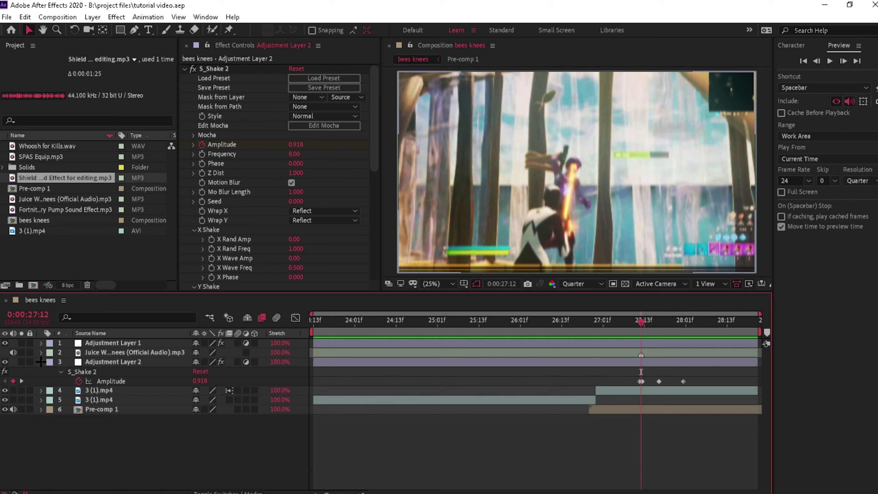
click(40, 362)
key(Page_Down)
key(Page_Down)
key(Page_Down)
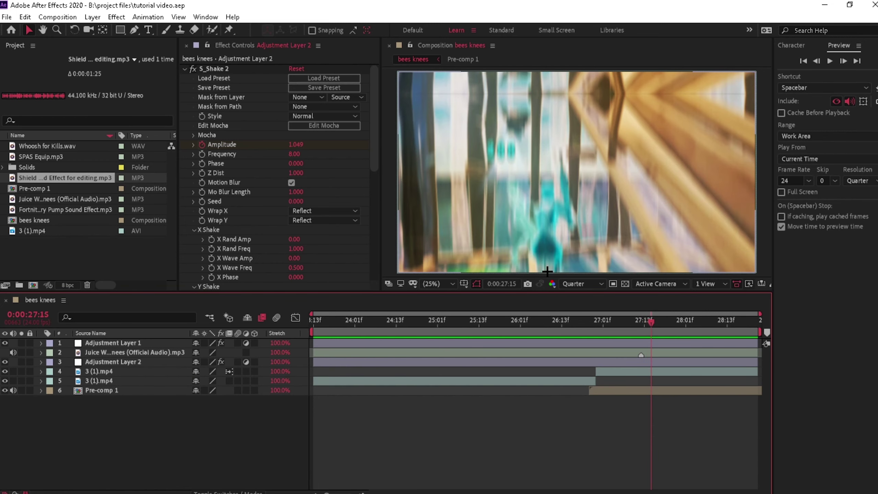
key(Page_Down)
key(Page_Down)
key(Page_Down)
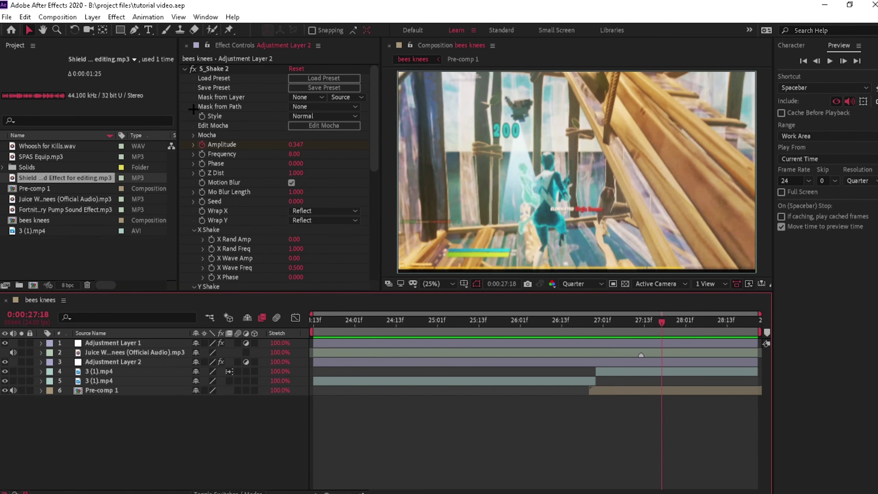
- Apply the Motion Tile effect to Adjustment Layer 2 and place it above S_Shake 2
click(186, 71)
click(642, 361)
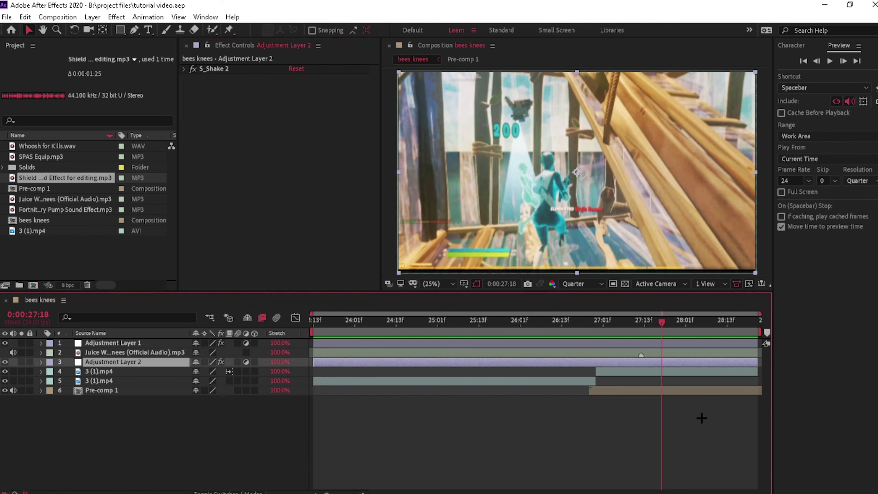
key(ctrl+space)
text(mot)
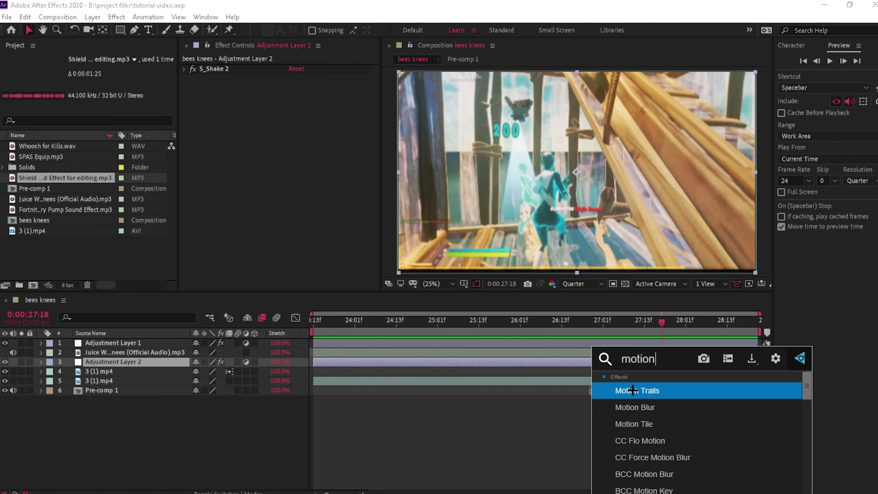
click(633, 424)
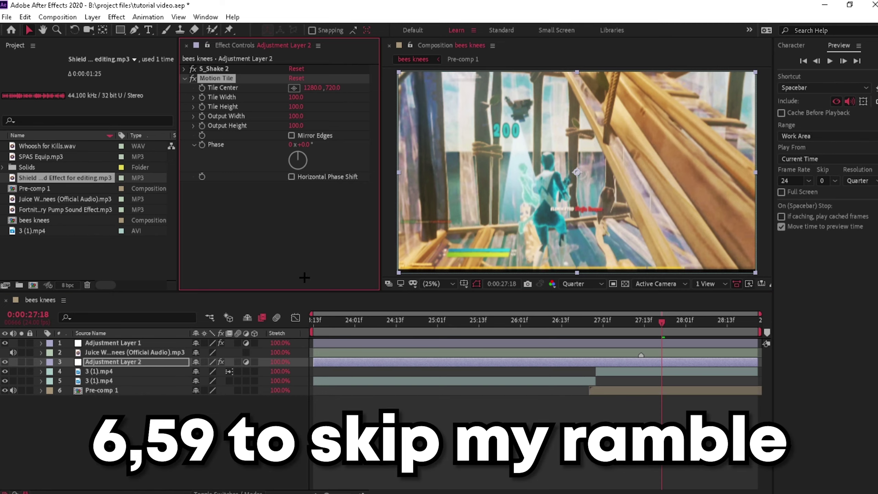
key(ctrl+space)
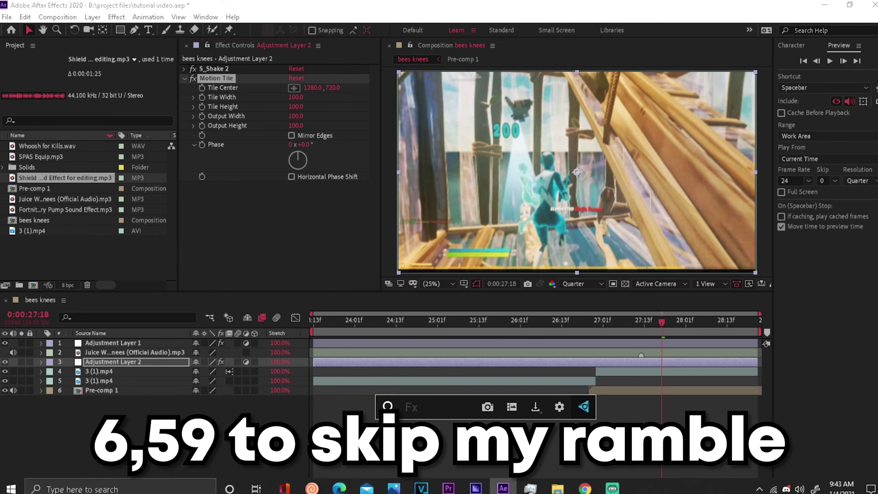
click(463, 425)
drag(221, 78, 220, 67)
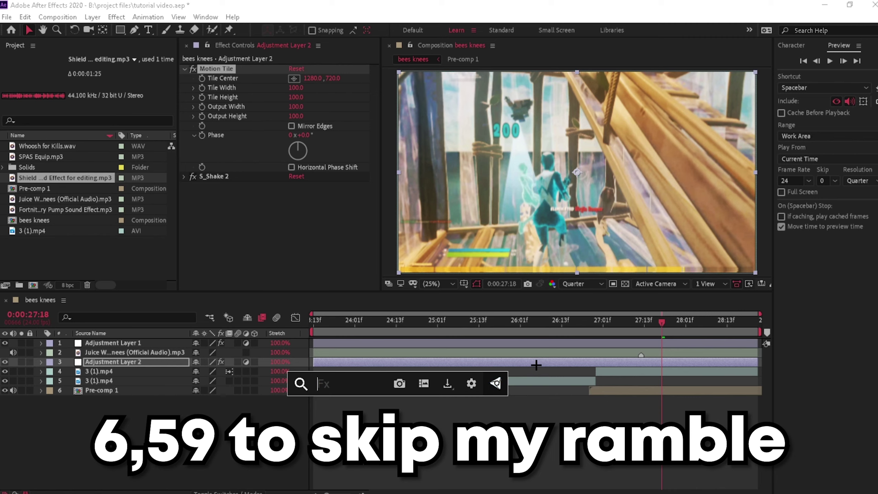
- Preview the shake around 0:00:27:12 with Motion Tile above S_Shake 2, and compare it with the effect order reversed
key(space)
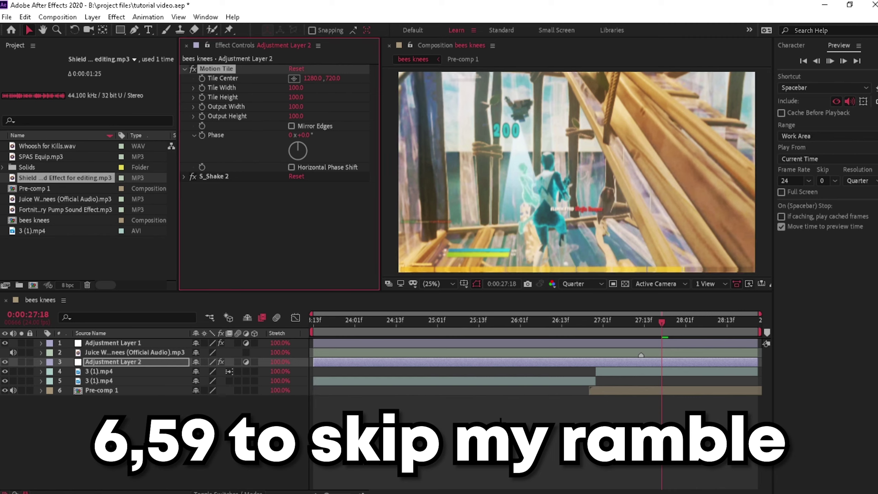
key(space)
drag(670, 327, 643, 329)
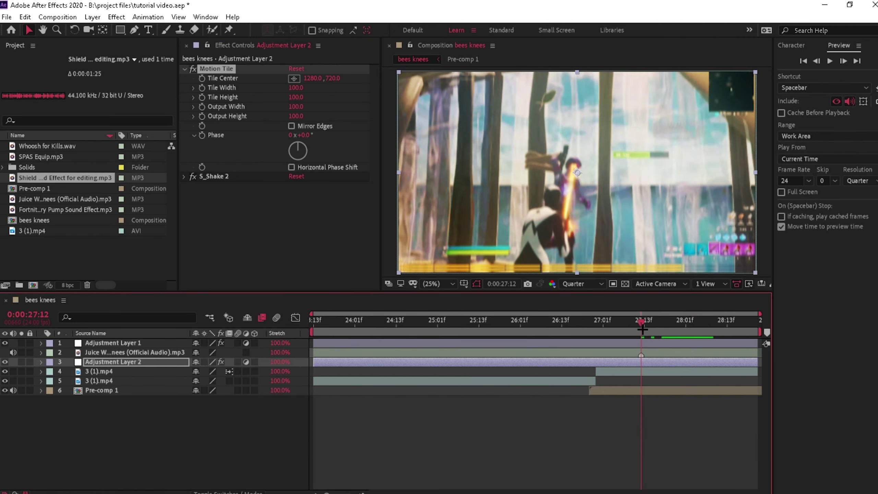
key(Page_Up)
drag(664, 332, 637, 332)
key(space)
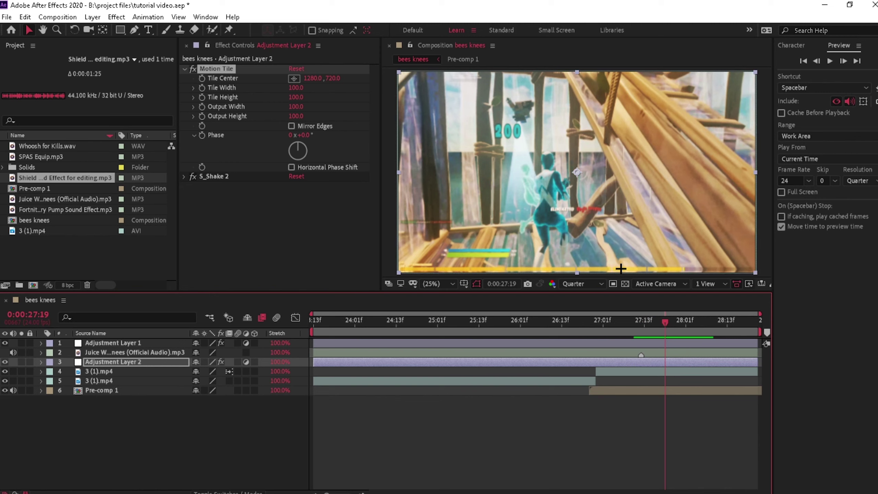
key(space)
drag(215, 67, 229, 187)
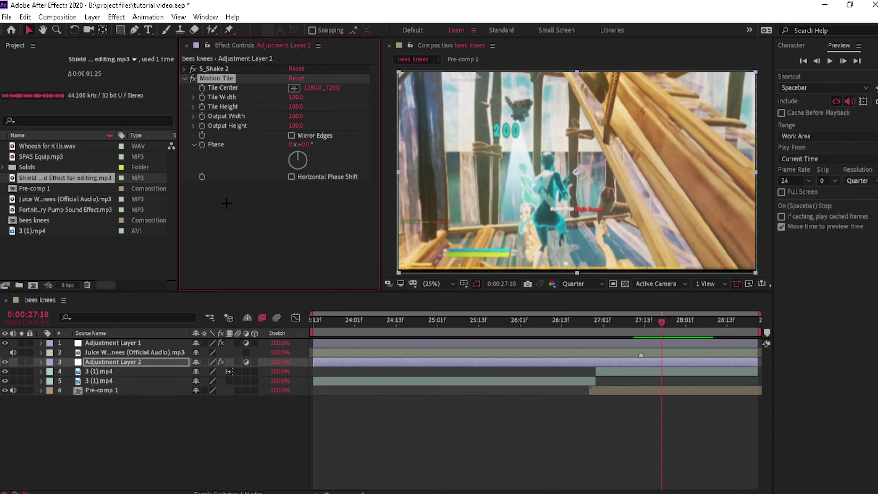
drag(214, 79, 221, 66)
- Enable Mirror Edges on Motion Tile, set its Output Width and Output Height to 120, and save the project
click(292, 126)
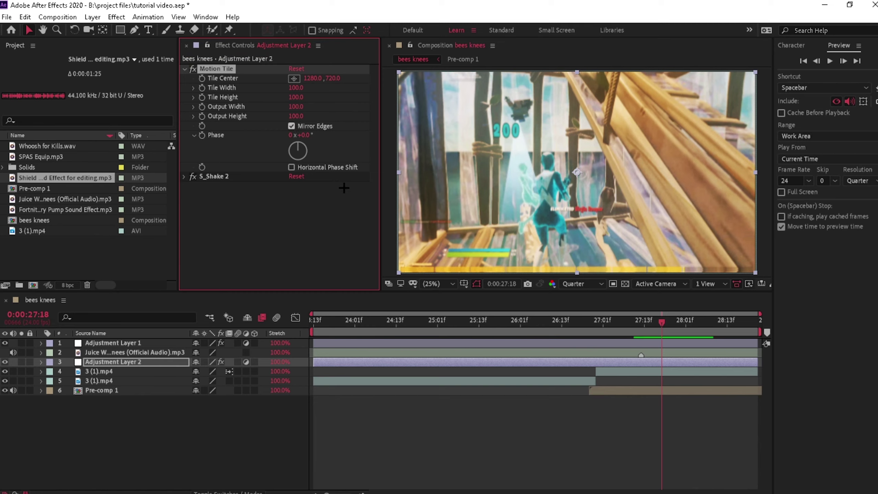
click(296, 116)
text(120)
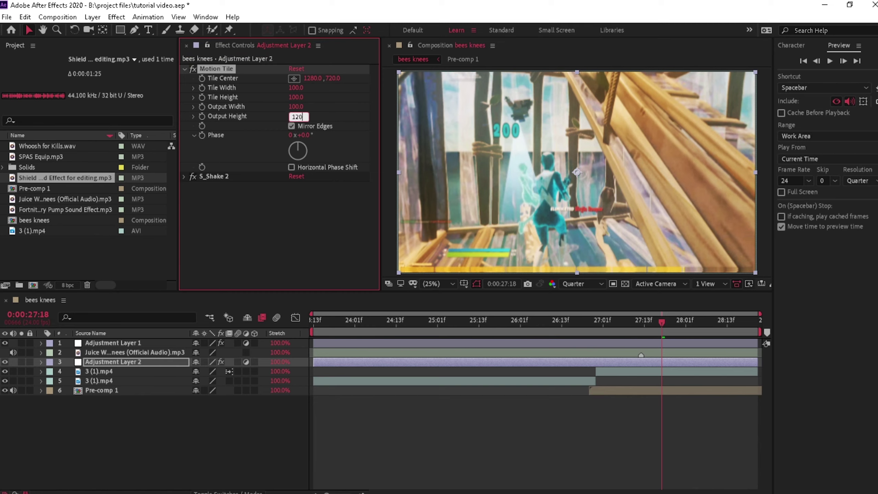
key(Return)
click(296, 107)
text(1)
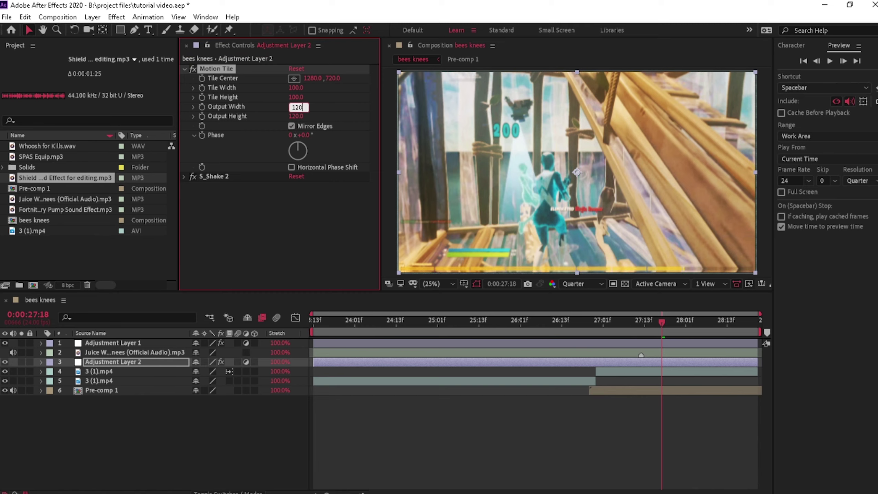
text(20)
key(Return)
click(185, 69)
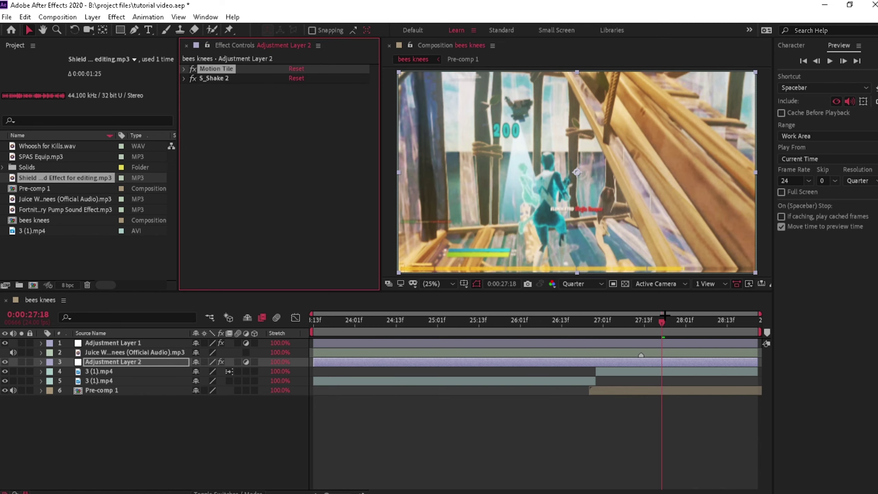
key(ctrl+s)
- Preview the shake with the mirrored Motion Tile edges from just before 0:00:27:12, and return to 0:00:27:12
drag(663, 319, 627, 321)
key(space)
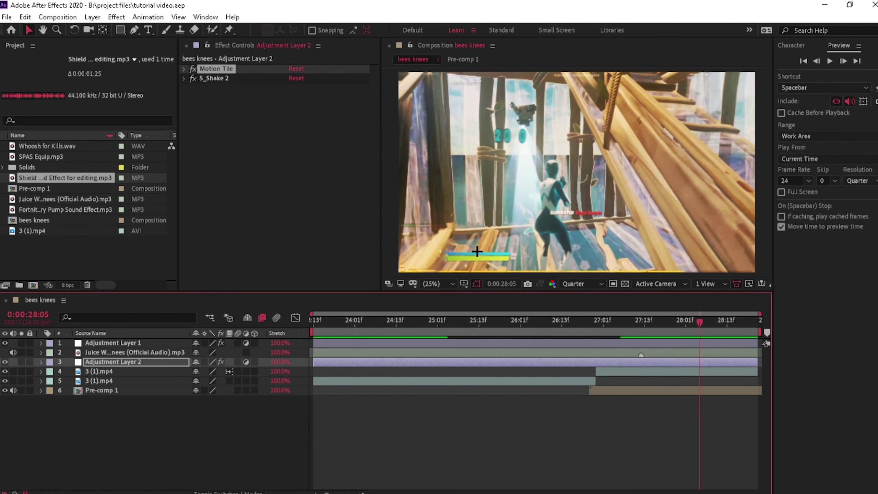
key(space)
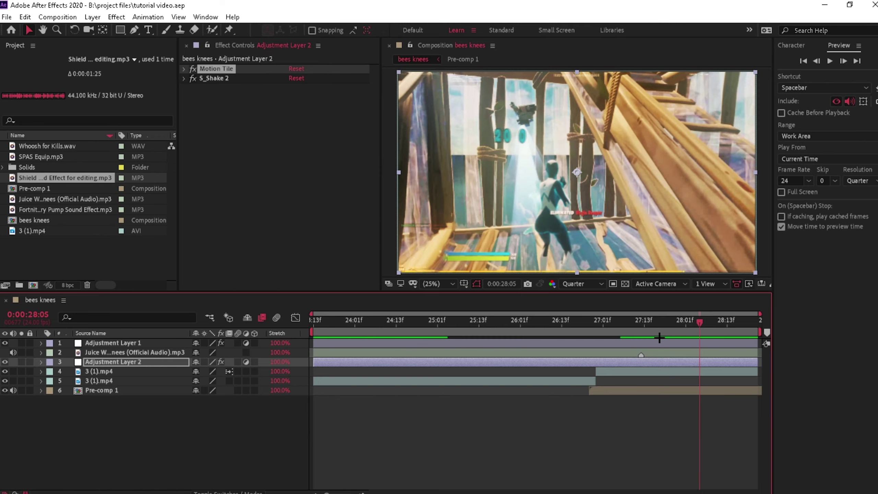
drag(660, 338, 642, 334)
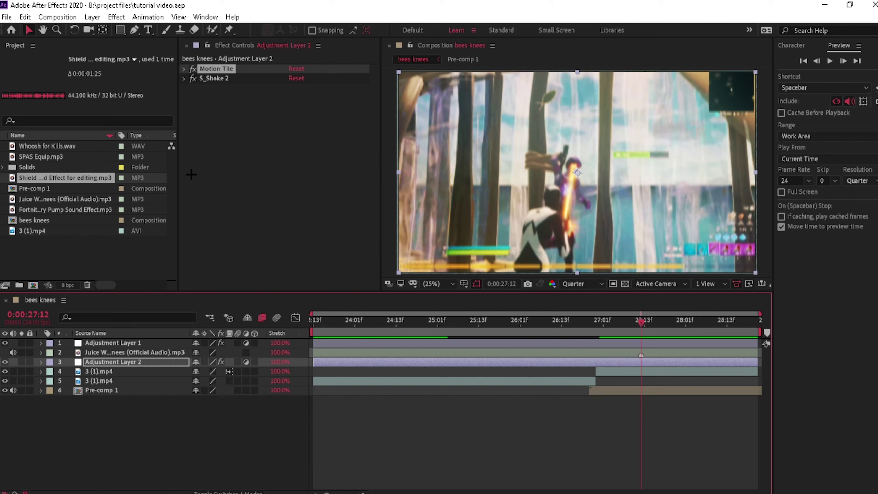
click(194, 173)
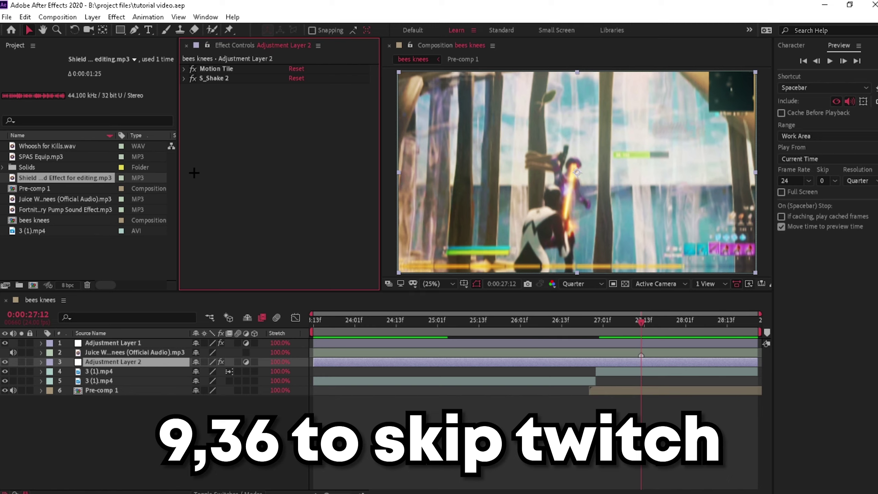
click(595, 417)
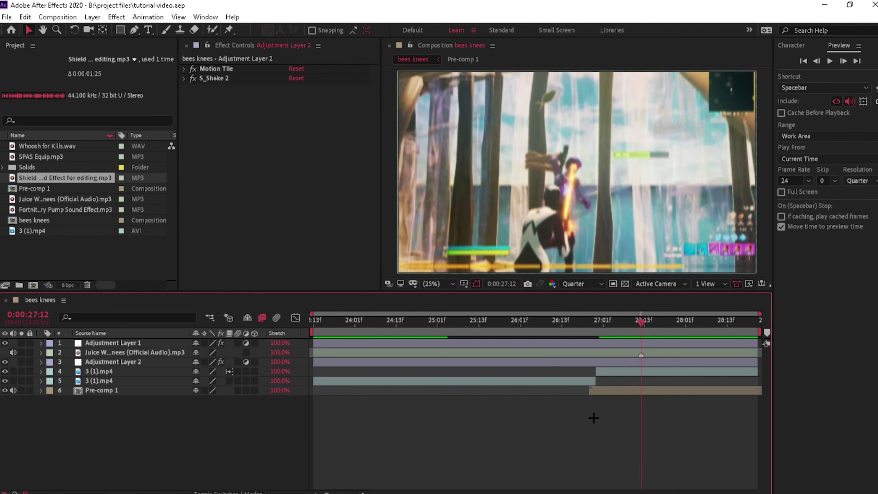
- Apply the Twitch effect to Adjustment Layer 2 at 0:00:27:09
click(631, 321)
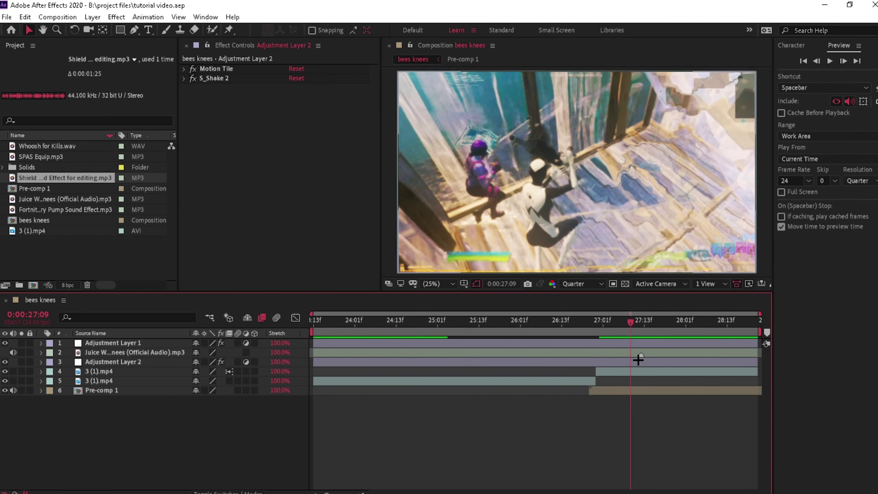
click(639, 362)
key(ctrl+space)
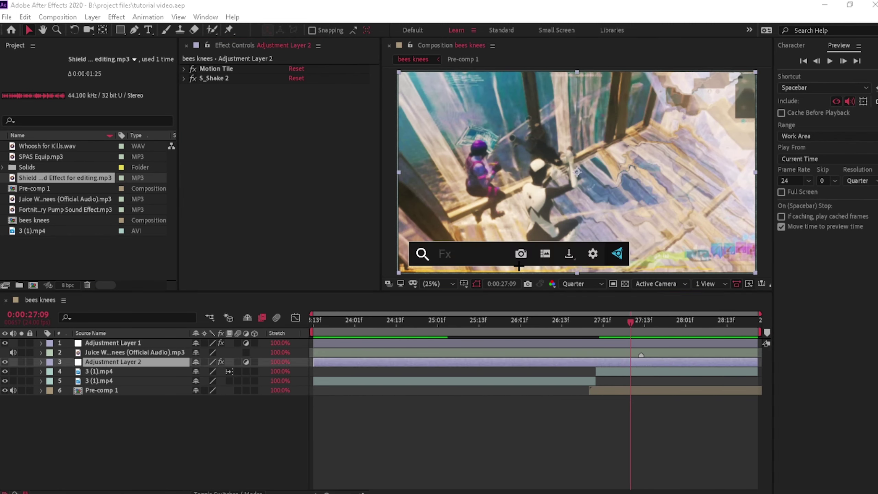
text(twitch)
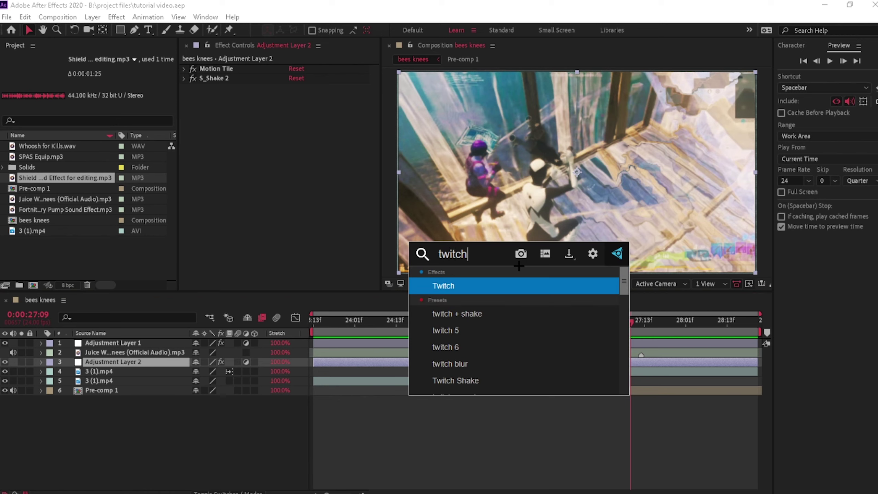
key(Return)
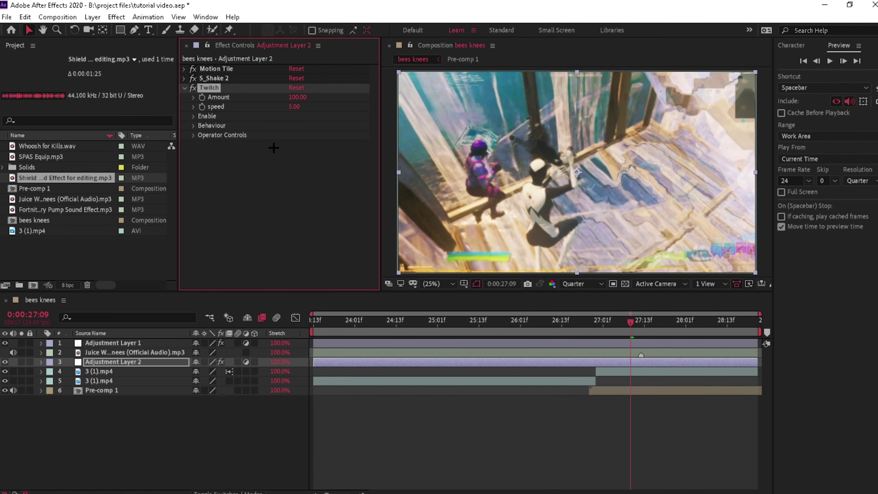
click(273, 148)
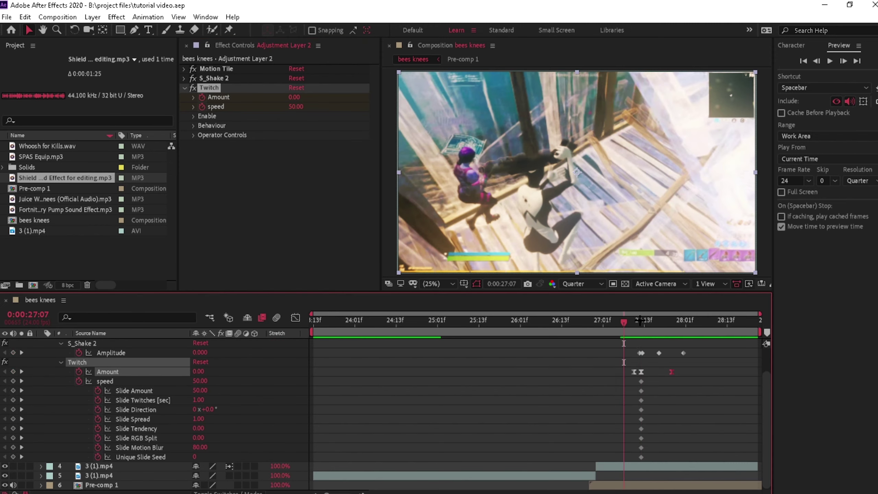
- Examine Twitch's Enable, Behaviour and Operator Controls settings at 0:00:27:12
drag(623, 323, 643, 324)
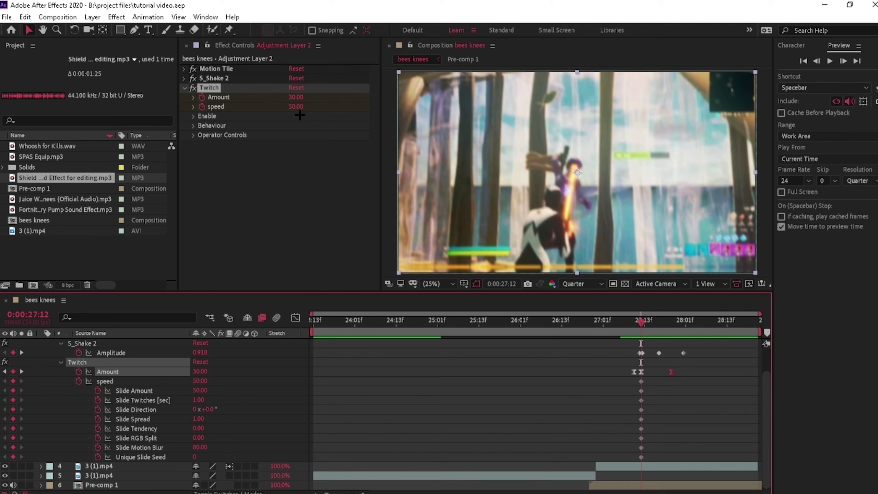
click(191, 116)
click(291, 164)
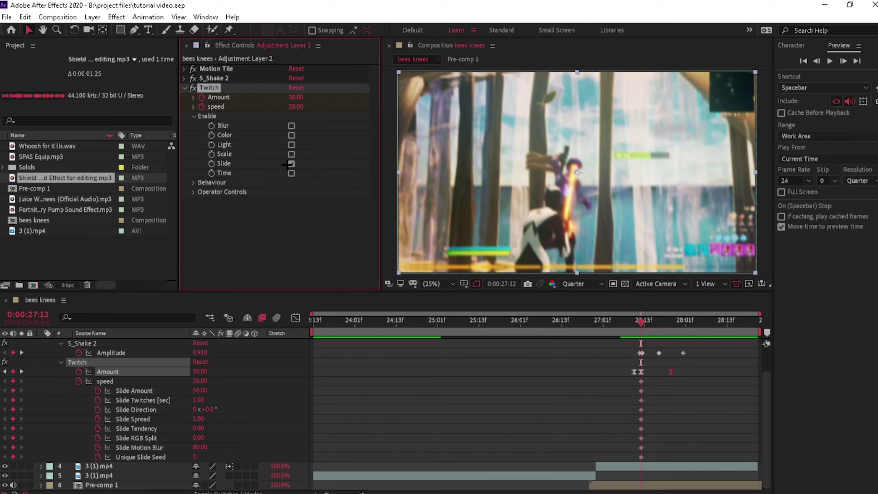
click(191, 183)
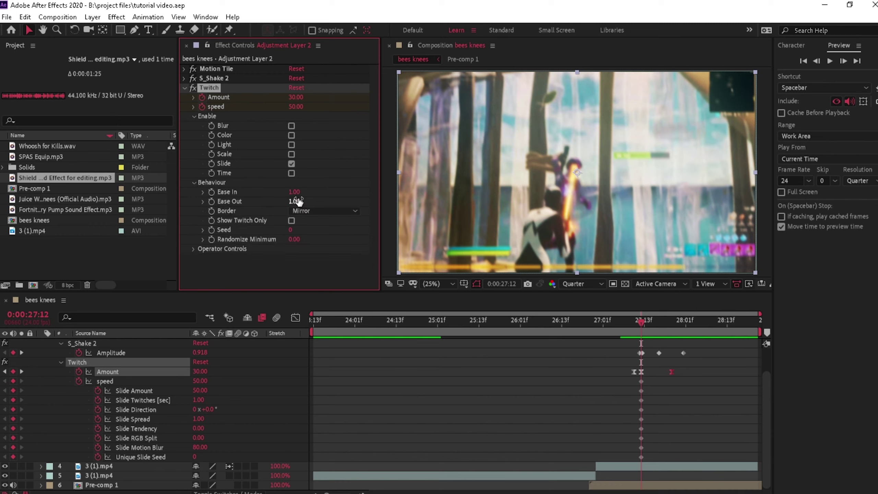
click(193, 249)
scroll(229, 260, down, 1)
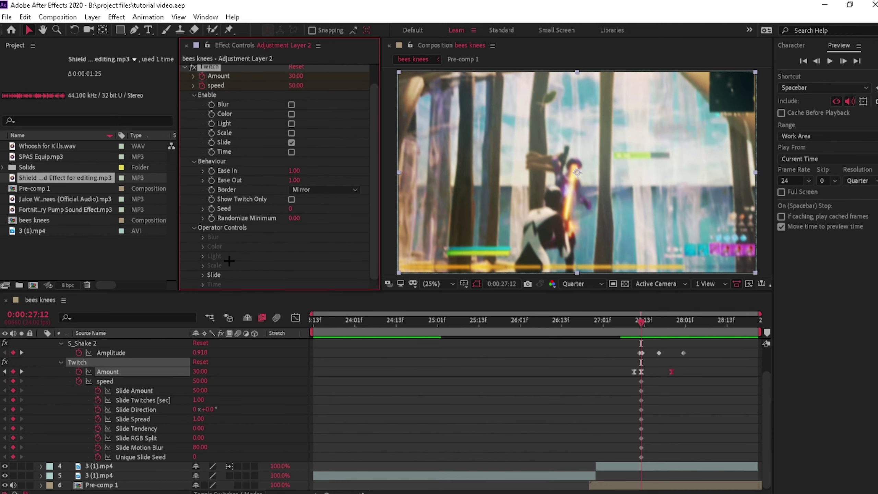
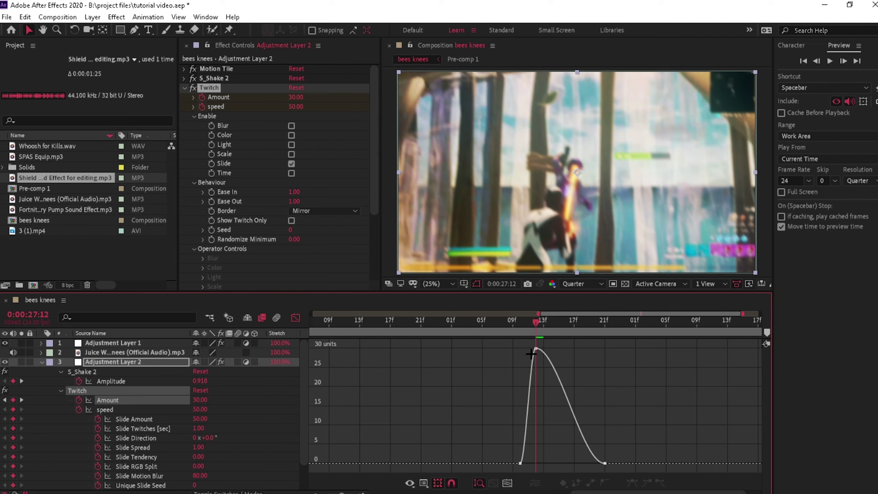
- Reshape Twitch's Amount curve into a sharp peak at 0:00:27:12 with a long ease-out toward the last keyframe
click(536, 349)
drag(531, 348, 534, 394)
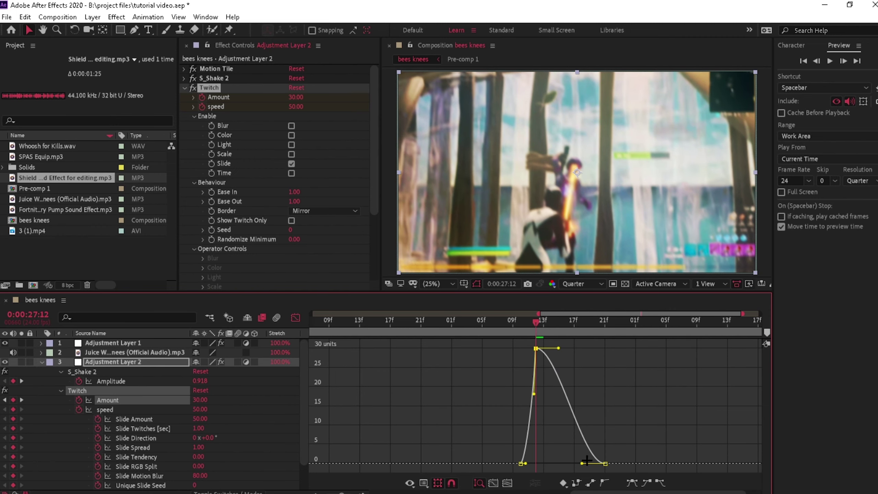
drag(582, 464, 550, 463)
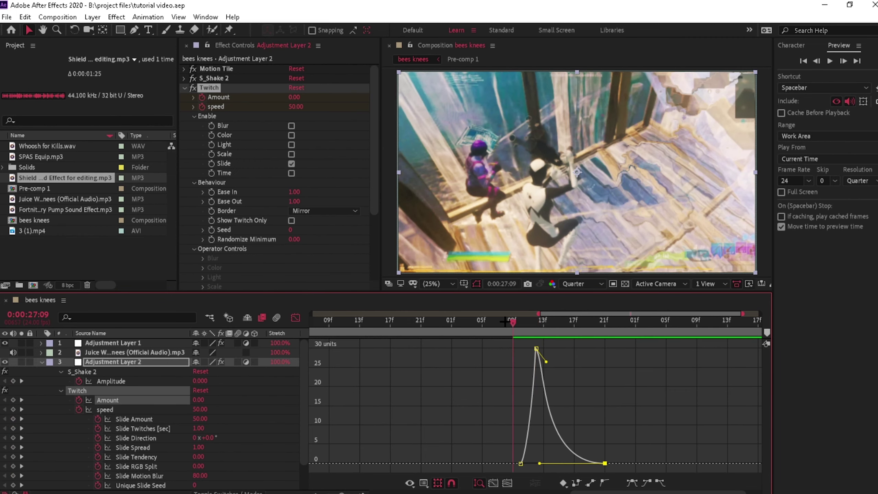
drag(514, 325, 498, 325)
click(580, 395)
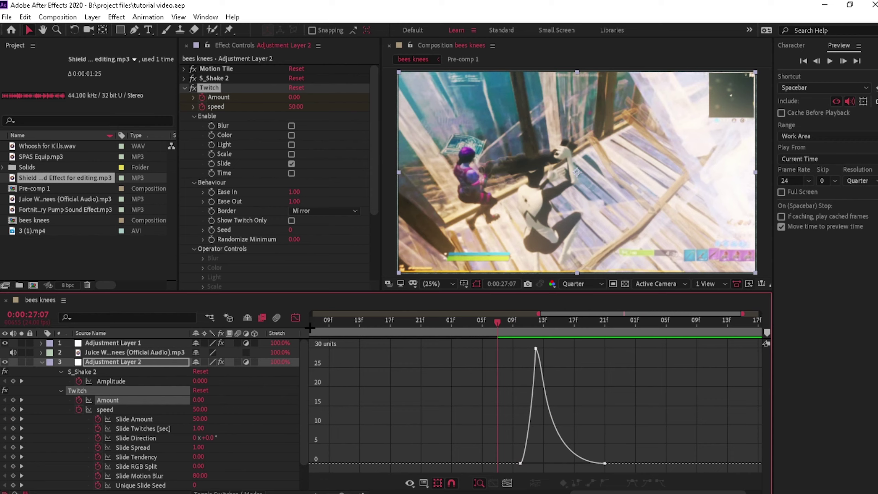
- Preview the Twitch effect from 0:00:27:08 with the reshaped Amount curve
click(535, 322)
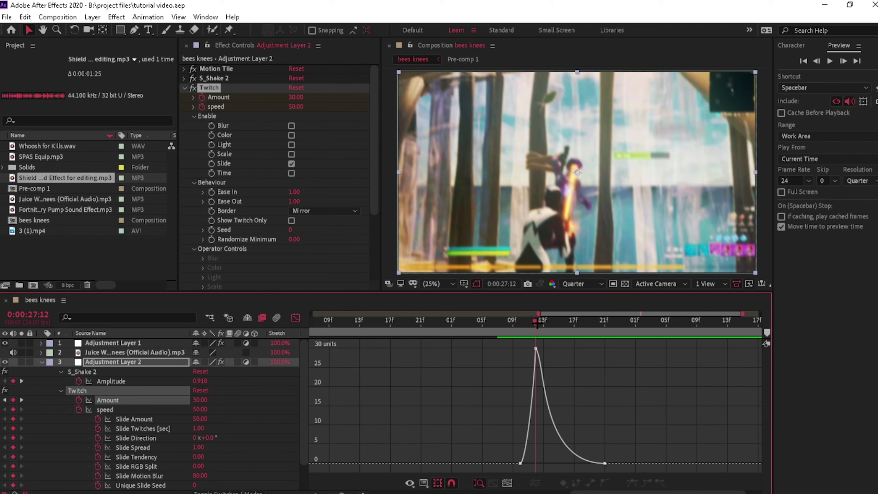
drag(542, 321, 521, 326)
key(space)
key(space)
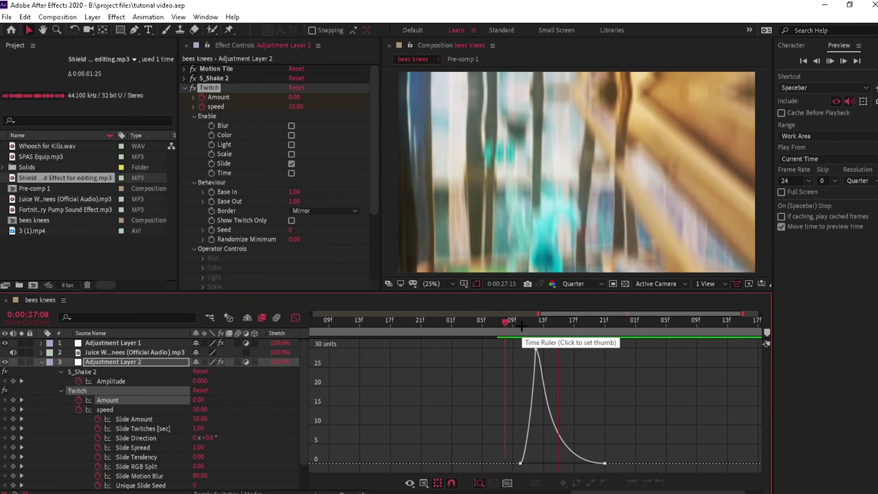
- Preview the shot from 0:00:27:06 with Twitch disabled for comparison, and turn Twitch back on
click(493, 326)
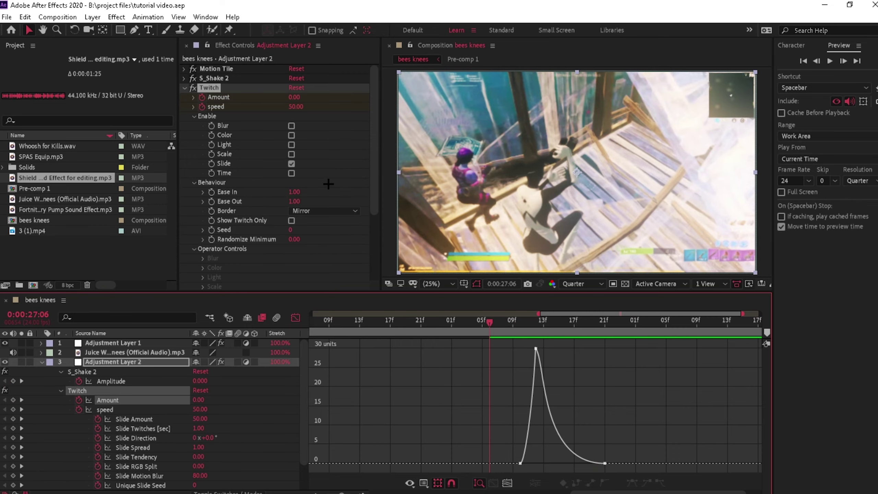
click(187, 88)
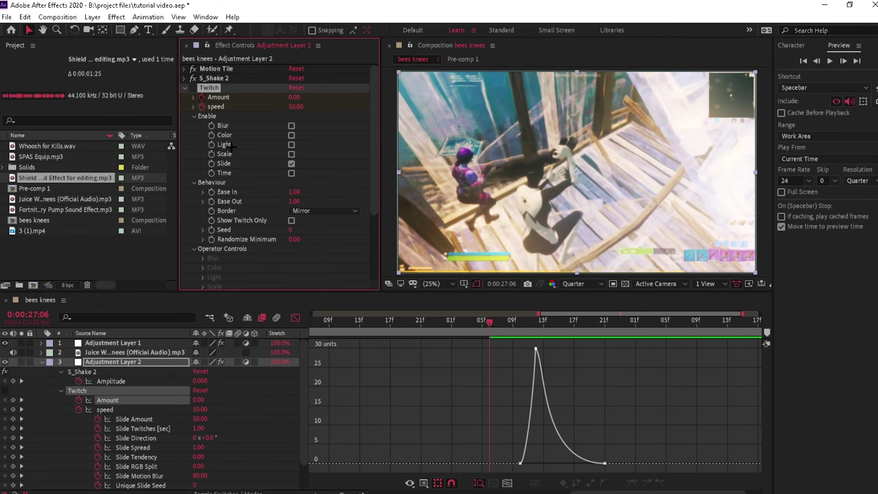
key(space)
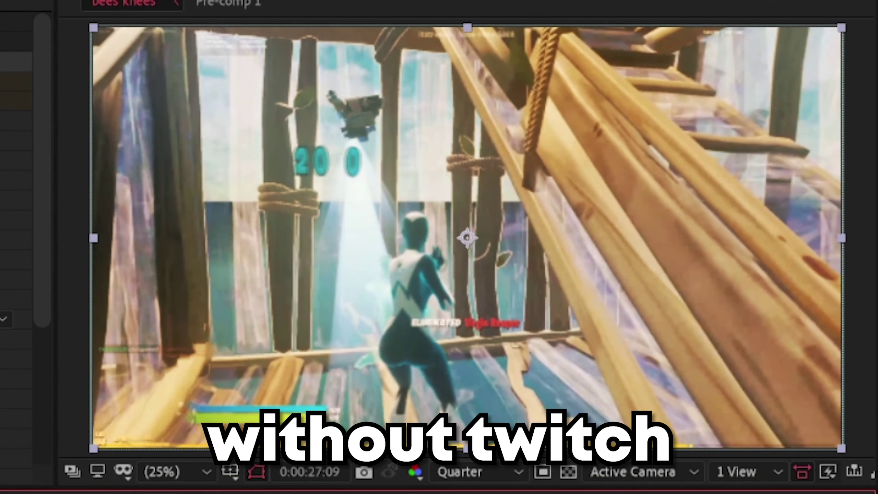
click(187, 88)
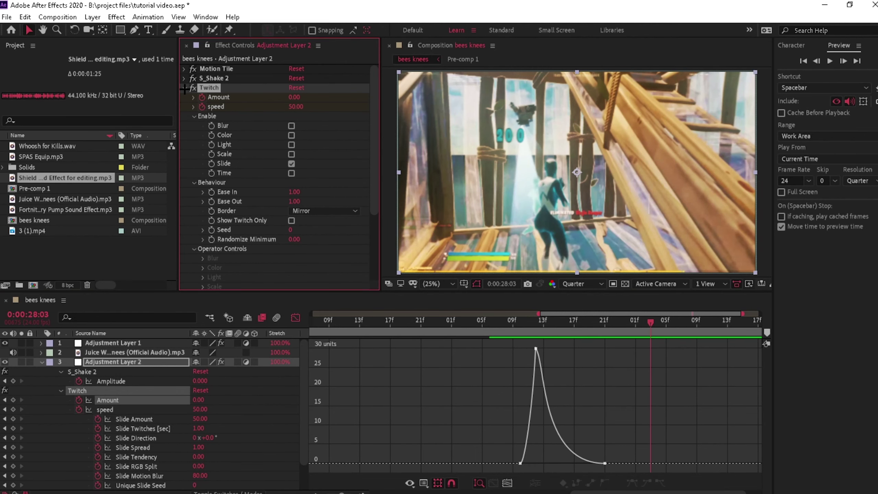
- Close the graph editor, collapse the Twitch settings and Adjustment Layer 2's properties, and save the project
click(184, 88)
click(296, 318)
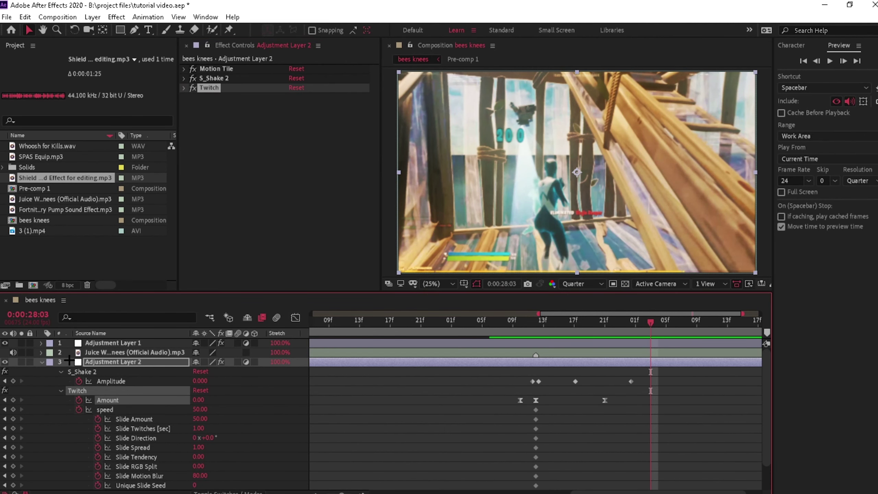
click(41, 362)
key(ctrl+s)
- Check the frames between 0:00:27:02 and the music marker at 0:00:27:12, with the timeline showing a wider range
drag(574, 321, 490, 339)
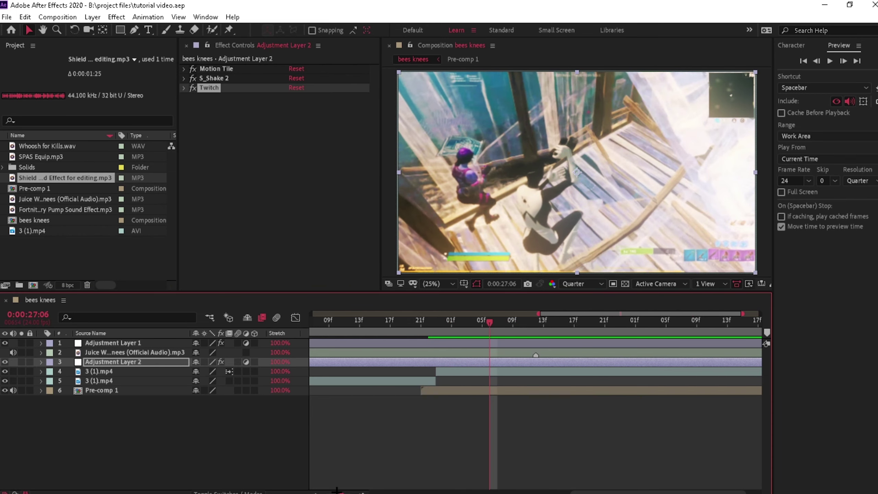
drag(337, 491, 337, 489)
click(612, 459)
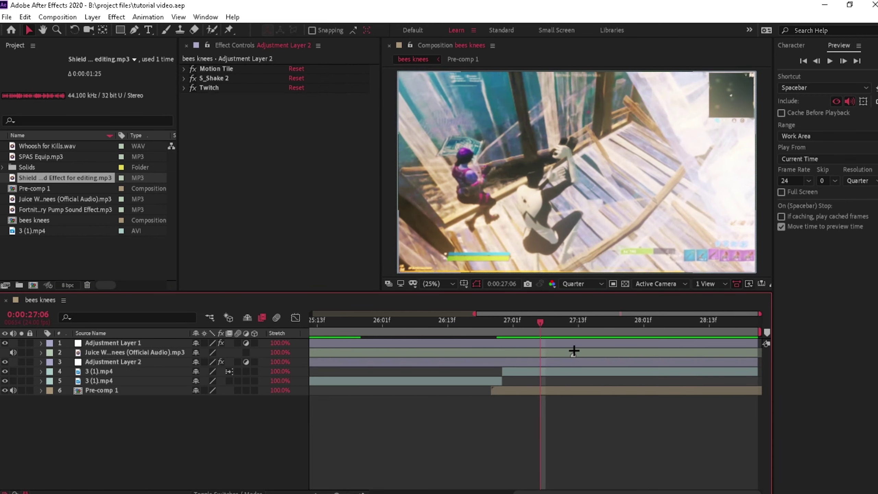
click(572, 323)
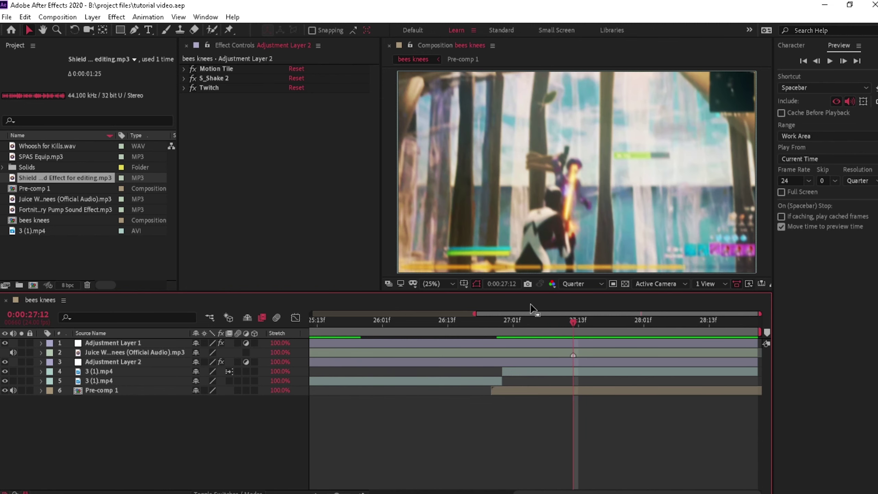
click(520, 324)
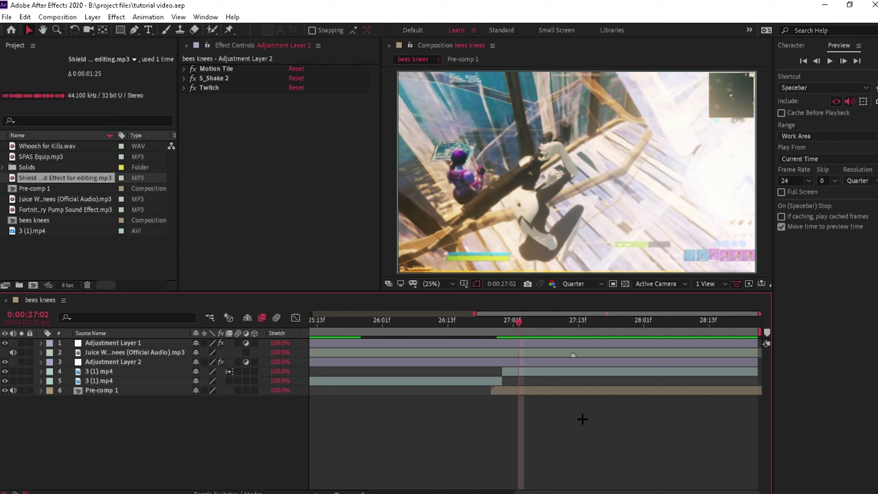
key(k)
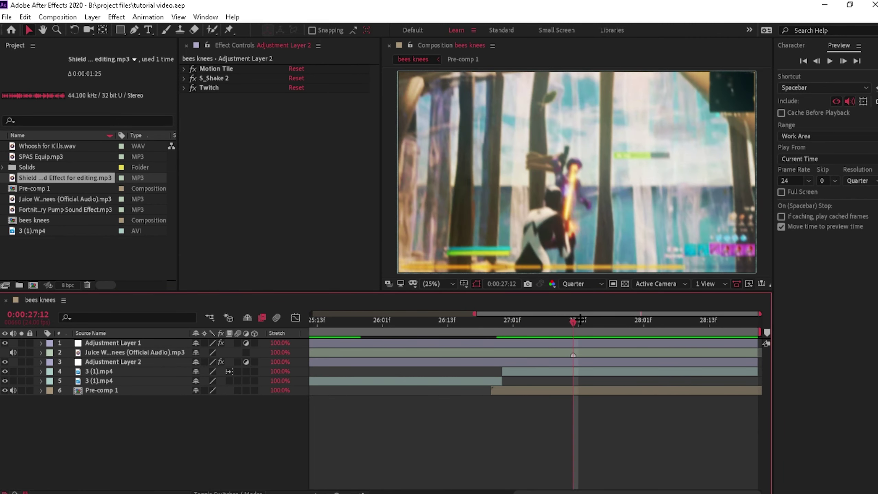
drag(581, 320, 575, 321)
drag(338, 492, 338, 492)
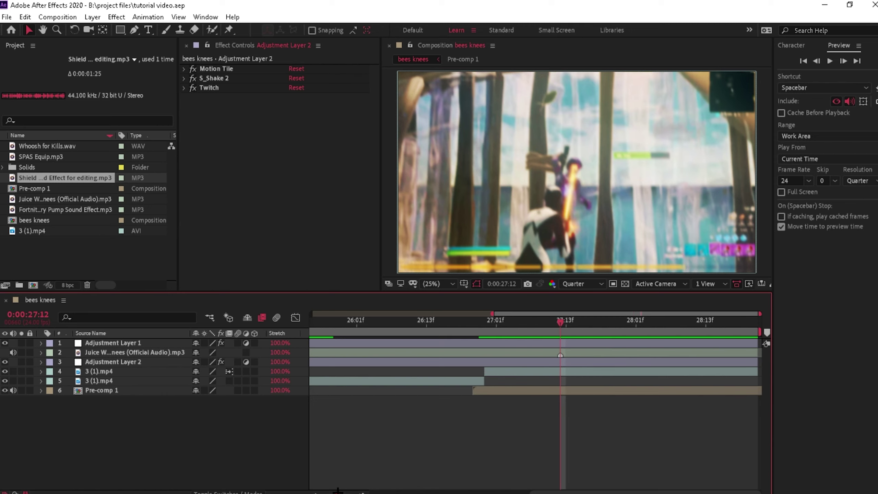
- Create a new adjustment layer and place it directly below Adjustment Layer 2, above the two gameplay clips
right_click(226, 449)
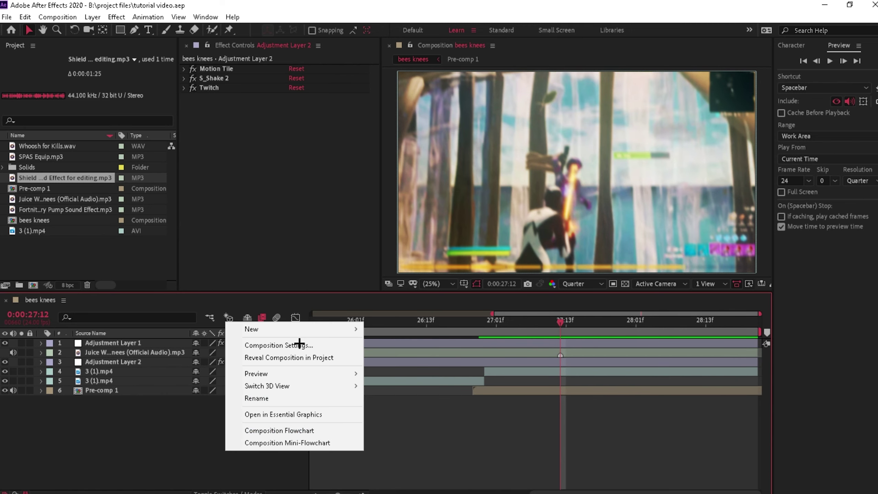
mouse_move(304, 329)
click(405, 418)
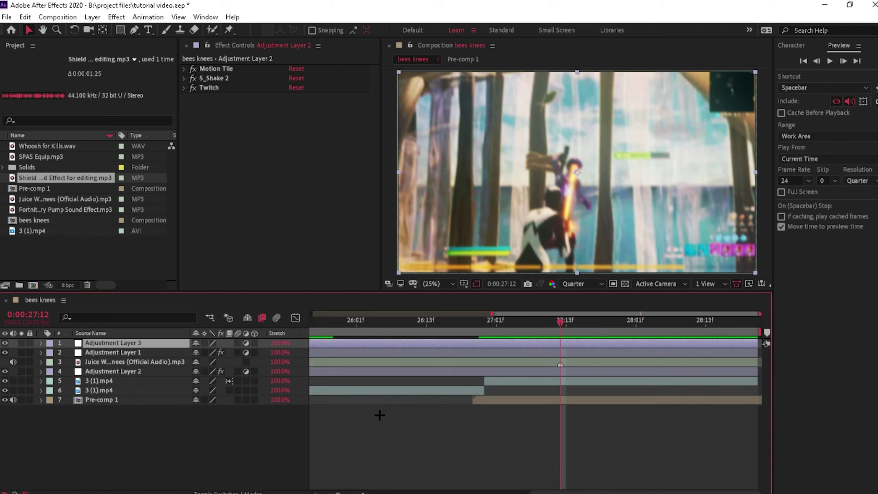
drag(138, 342, 151, 373)
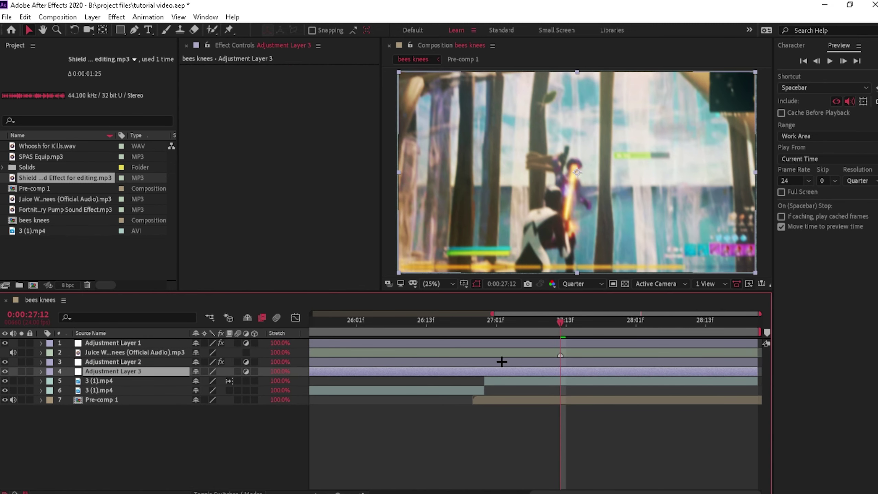
- Rename Adjustment Layer 2 to "shake" and the new adjustment layer beneath it to "flash"
click(138, 364)
key(Return)
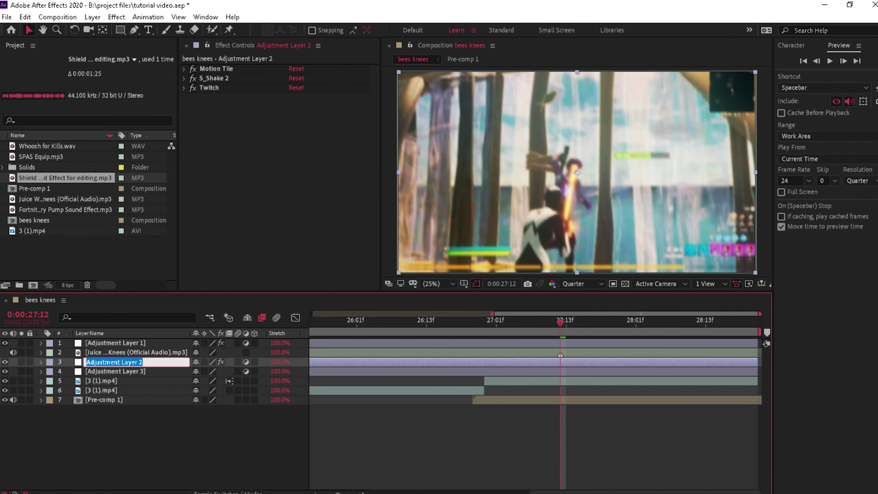
text(shake)
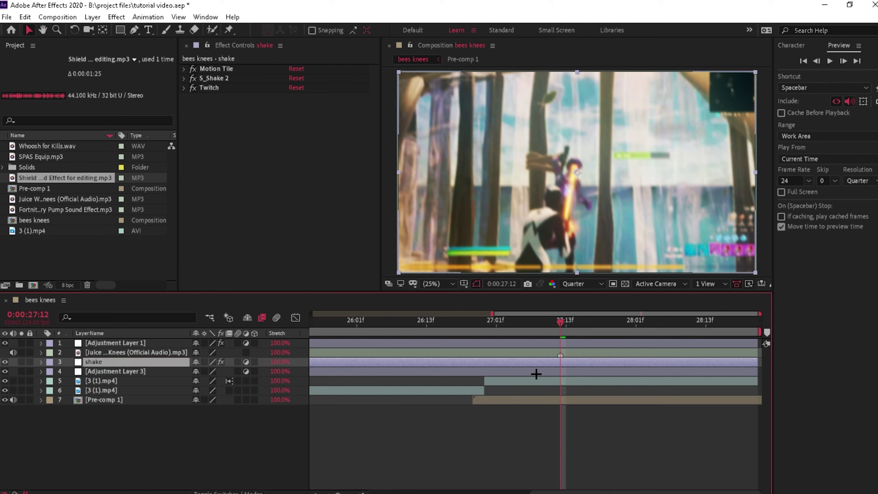
click(536, 373)
key(Return)
text(blash)
key(Return)
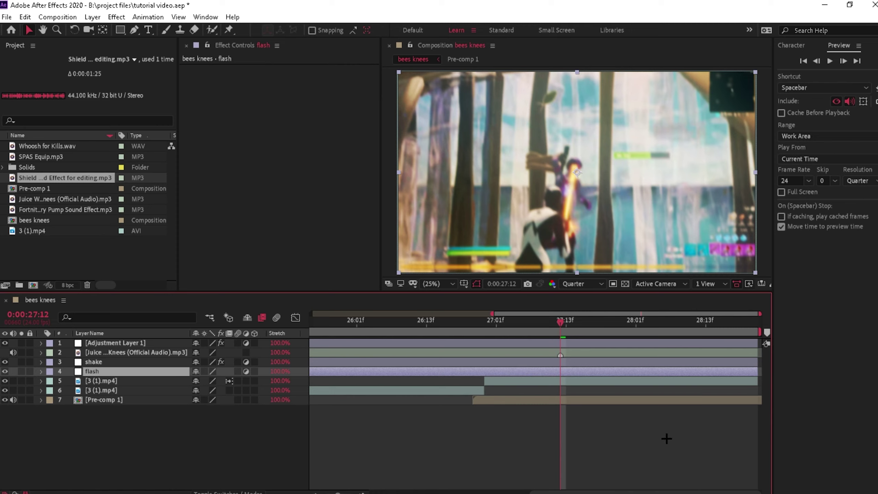
- Apply the Exposure effect to the flash layer, try an Exposure of -15.20, and undo that value change
key(ctrl+space)
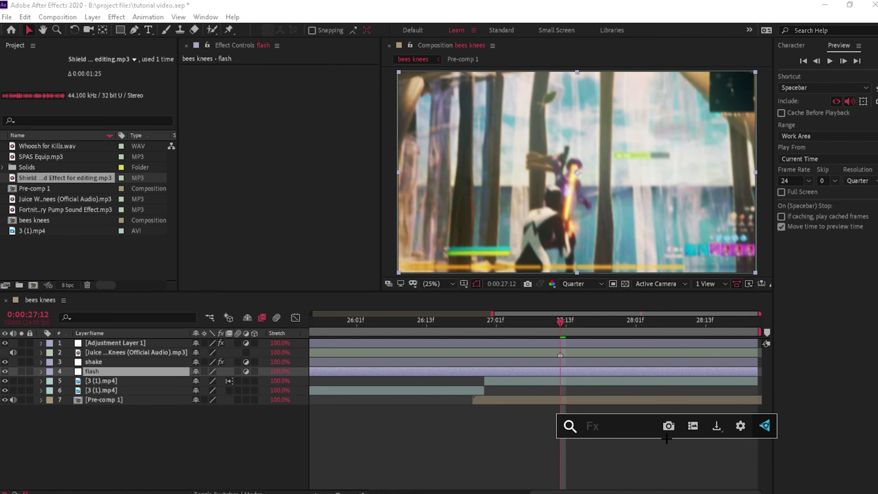
text(exposure)
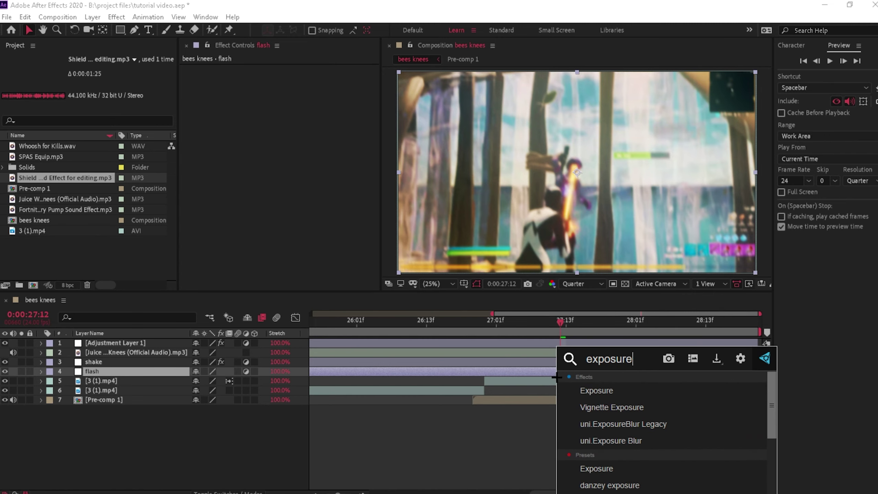
click(579, 388)
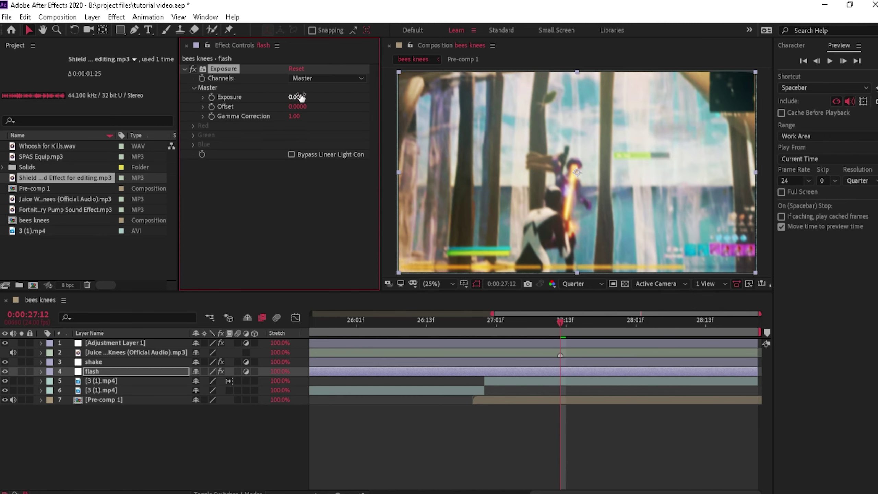
drag(294, 97, 1, 96)
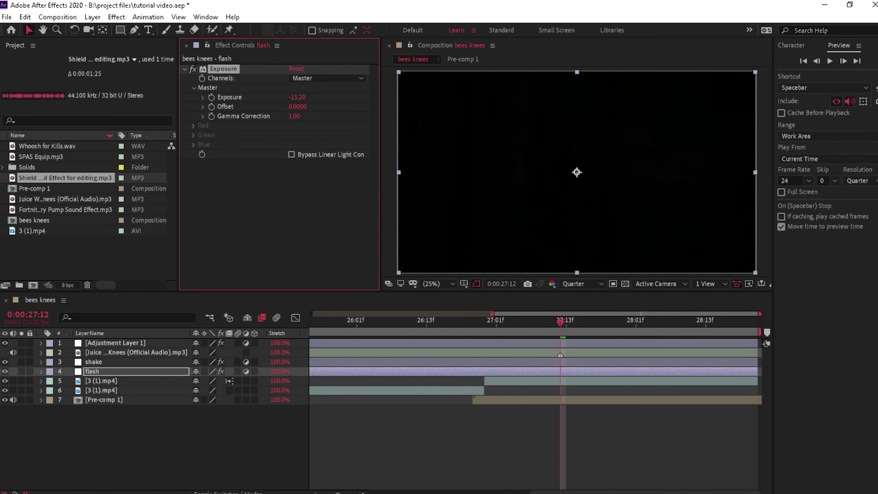
key(ctrl+z)
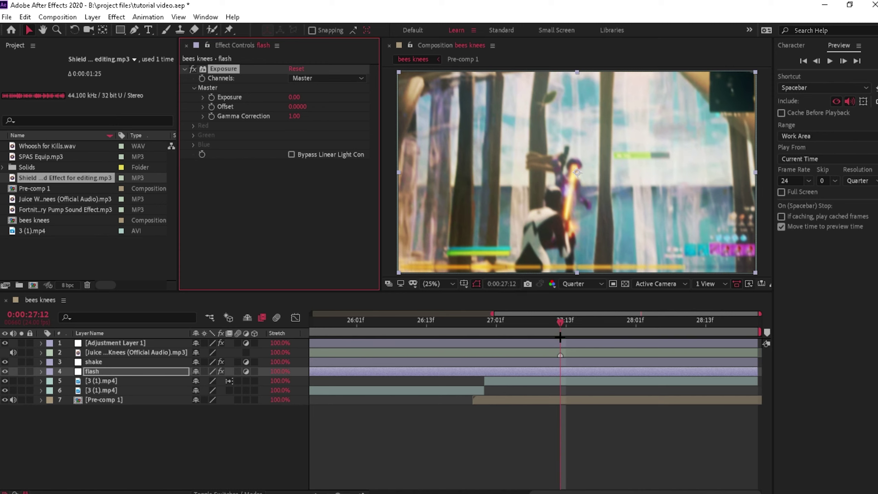
- Keyframe the flash layer's Exposure at 0.00 on 0:00:27:10, 2.00 on 0:00:27:12 and 0.00 on 0:00:28:07
key(Page_Up)
key(Page_Up)
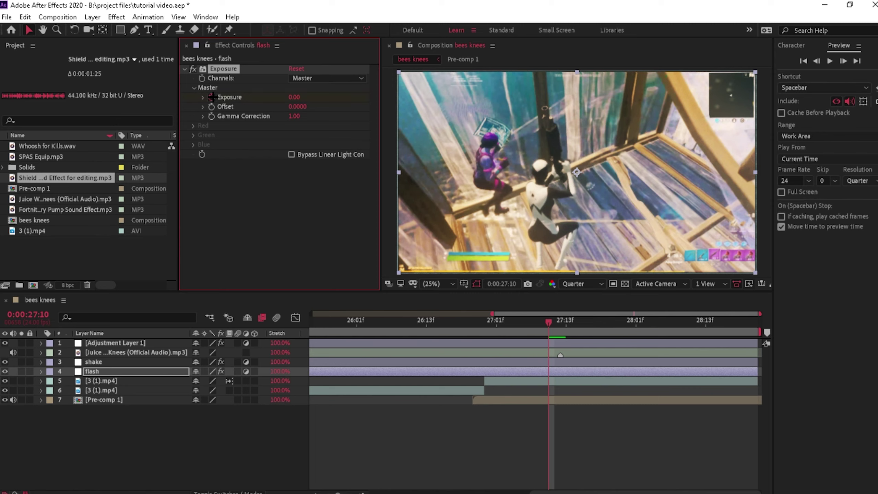
key(Page_Down)
key(Page_Down)
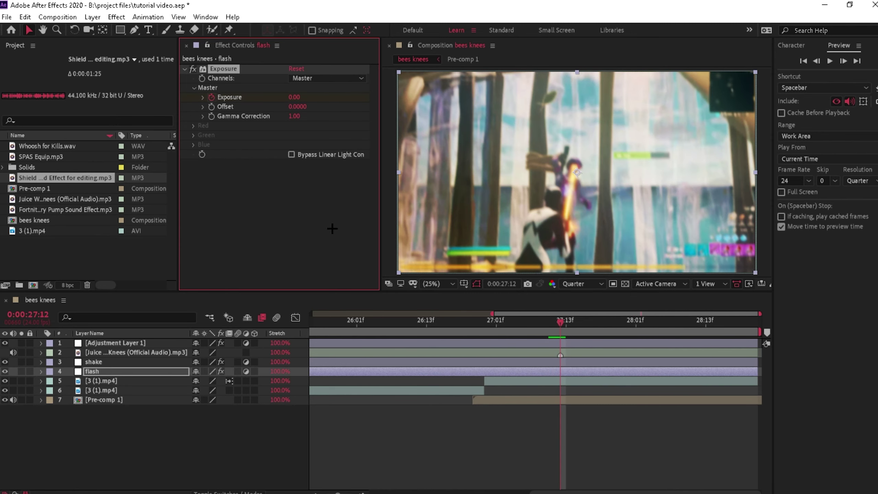
drag(294, 98, 407, 105)
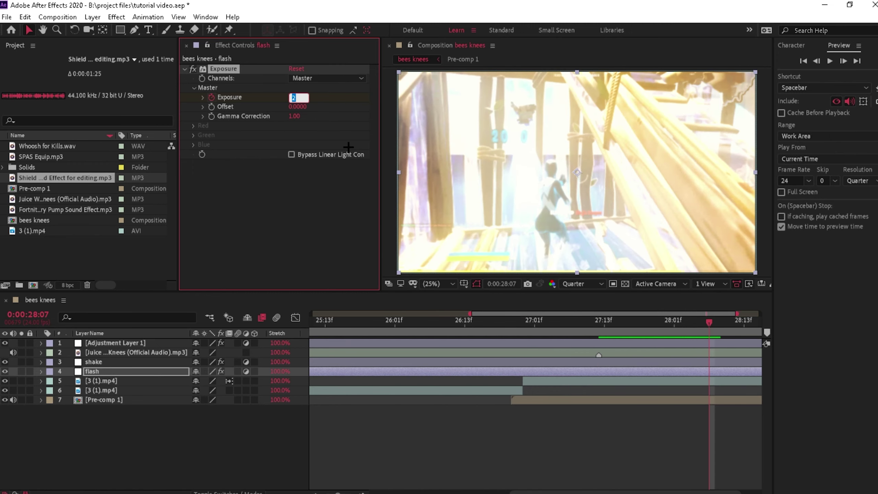
key(Return)
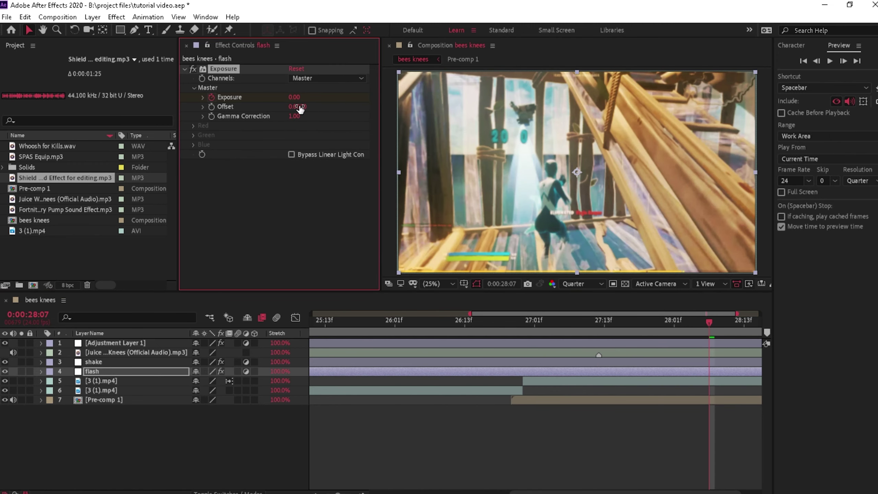
- Apply Easy Ease to all three Exposure keyframes of the flash layer and show their curve in the graph editor
key(u)
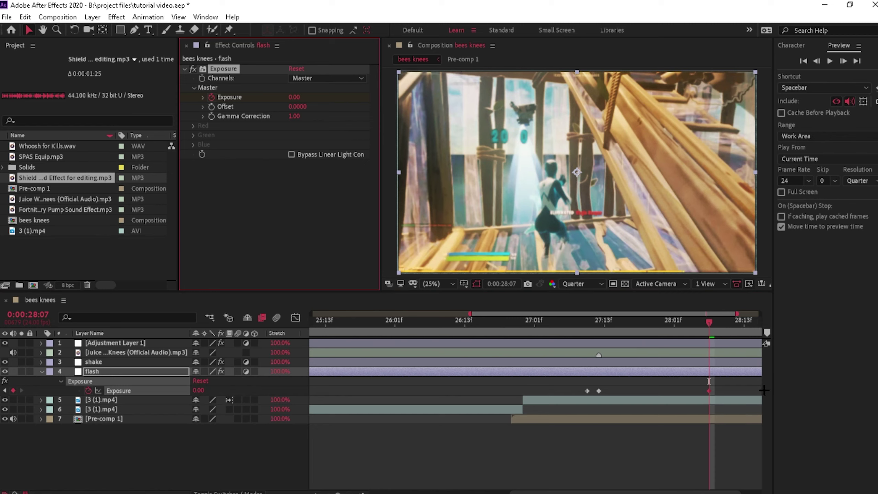
drag(764, 390, 551, 394)
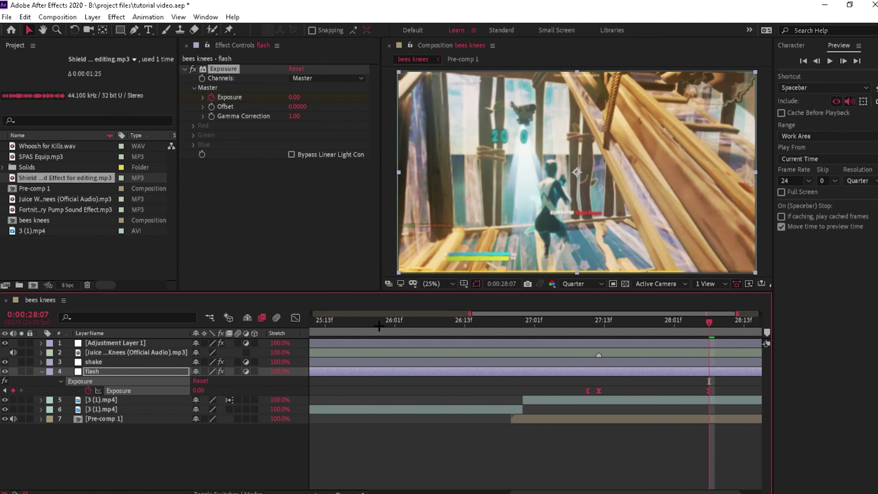
click(296, 318)
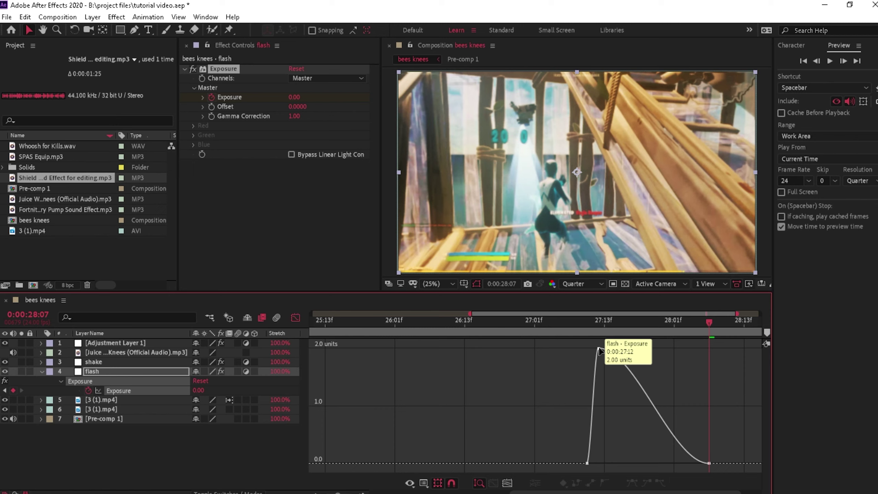
- Reshape the Exposure curve by shortening the peak's outgoing handle and extending the last keyframe's incoming handle toward the peak for a fast falloff
drag(594, 347, 594, 399)
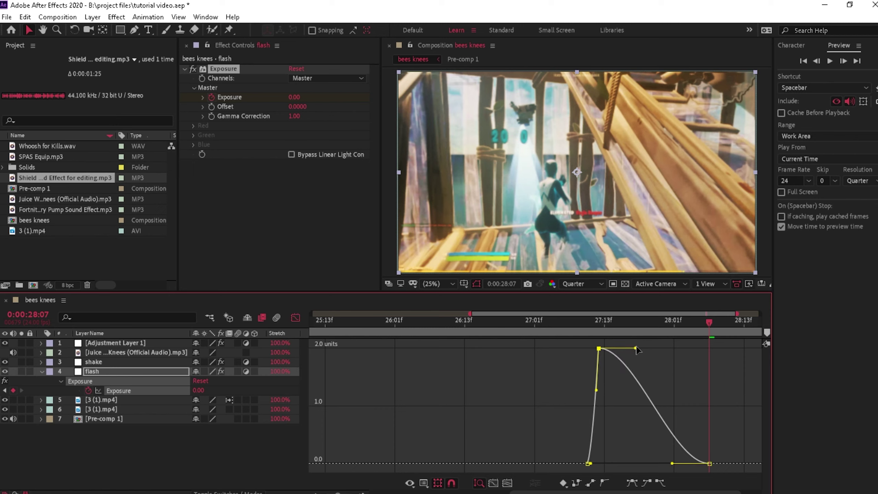
drag(636, 349, 613, 348)
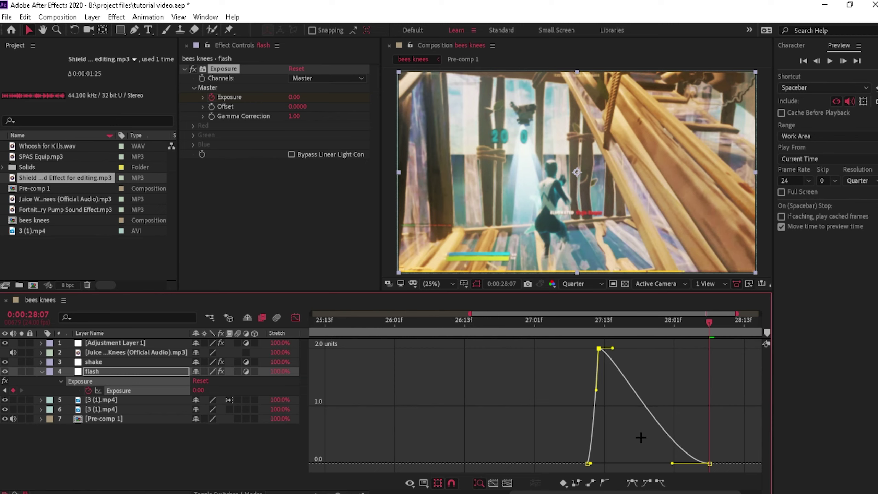
drag(672, 464, 610, 453)
click(693, 409)
- Preview the flash from 0:00:27:08 and again from 0:00:27:10 with the Exposure settings collapsed
key(space)
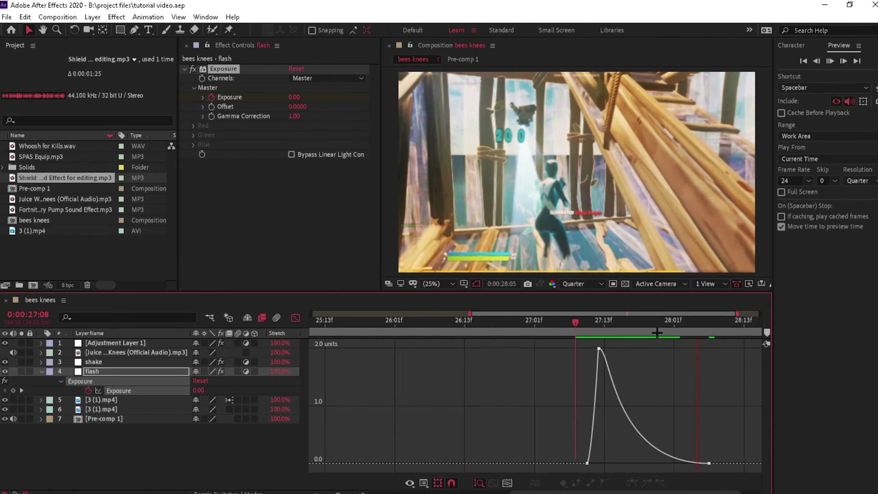
click(595, 328)
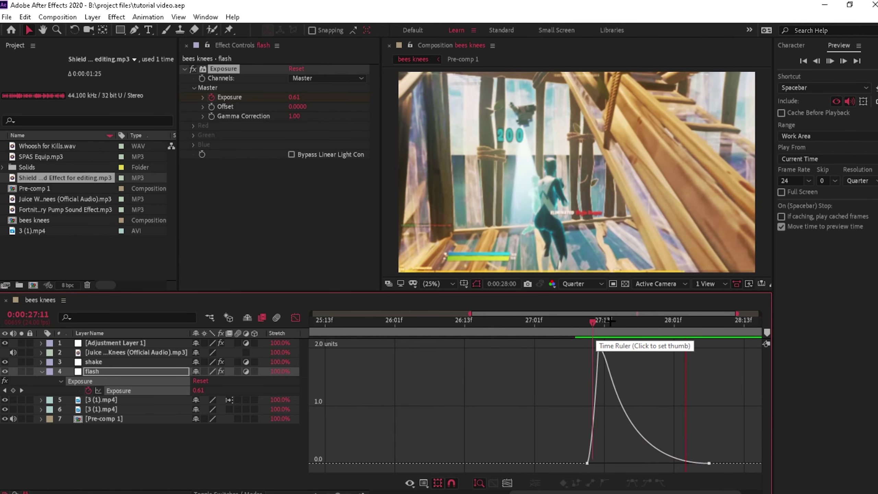
click(587, 324)
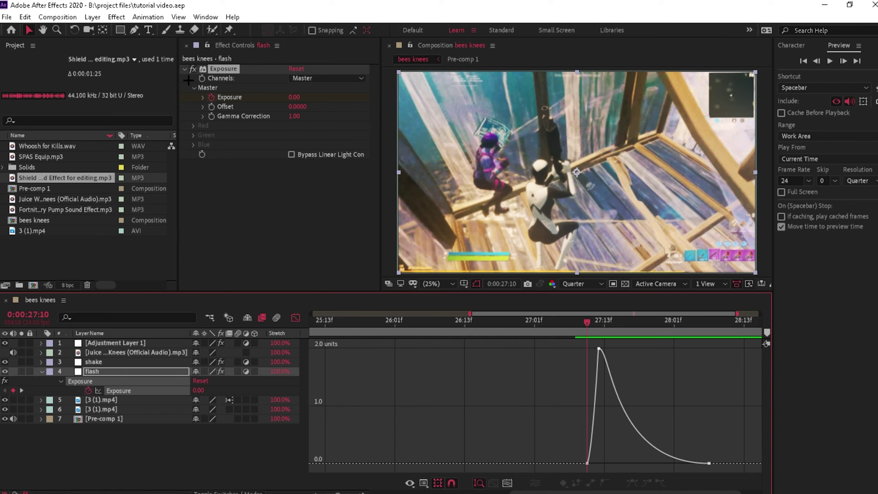
click(184, 69)
key(space)
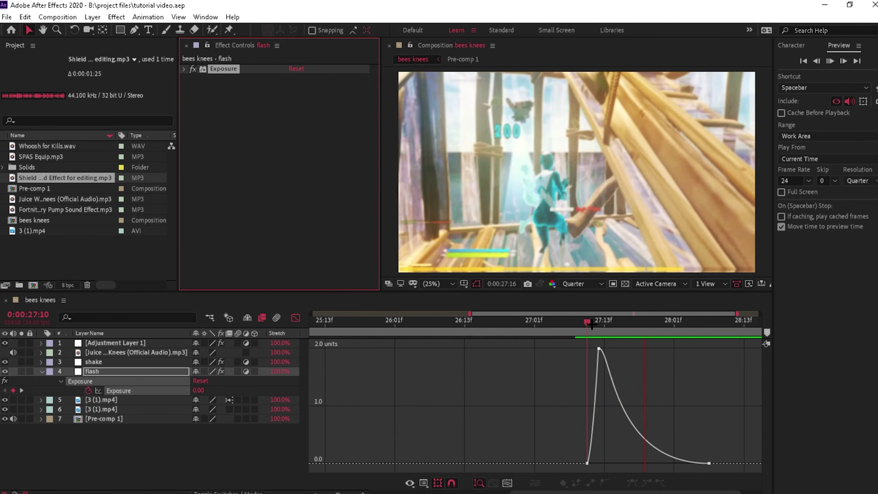
- Soften the Exposure curve's falloff just after the 0:00:27:12 peak, preview the flash, and save the project
click(599, 324)
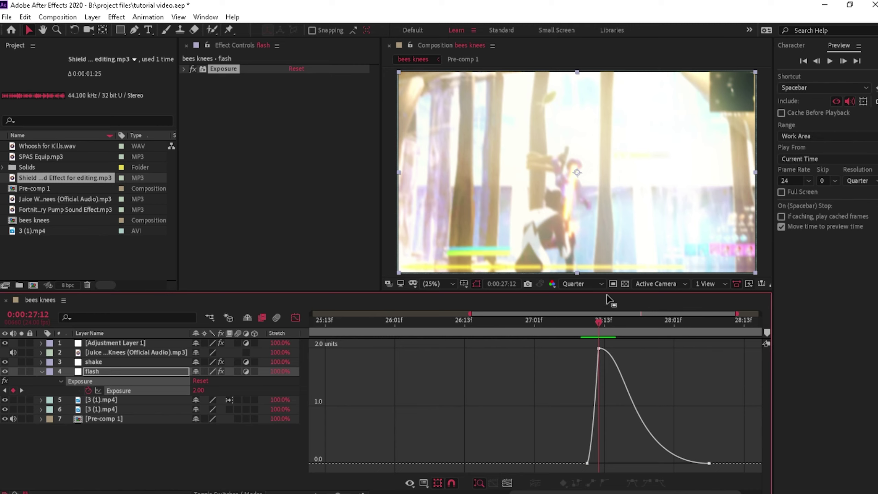
key(space)
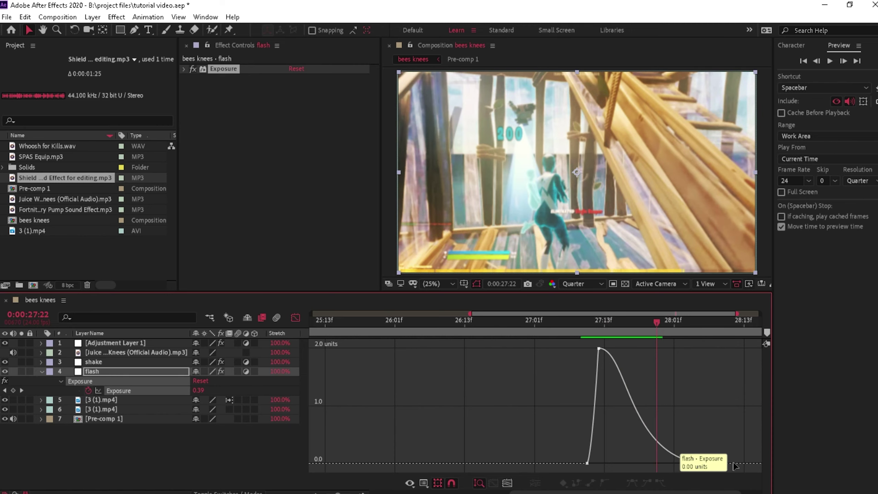
key(ctrl+s)
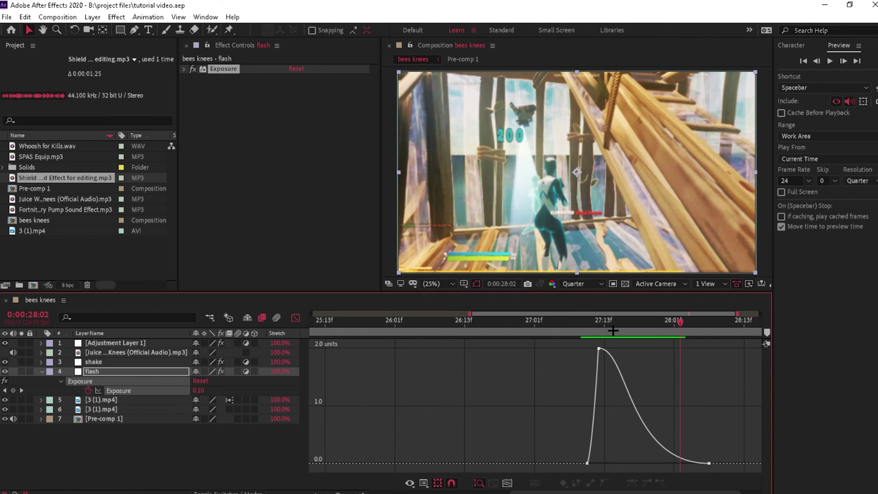
- Preview the softened flash from 0:00:27:07, close the graph editor and collapse the flash layer's properties
drag(609, 323, 568, 357)
key(space)
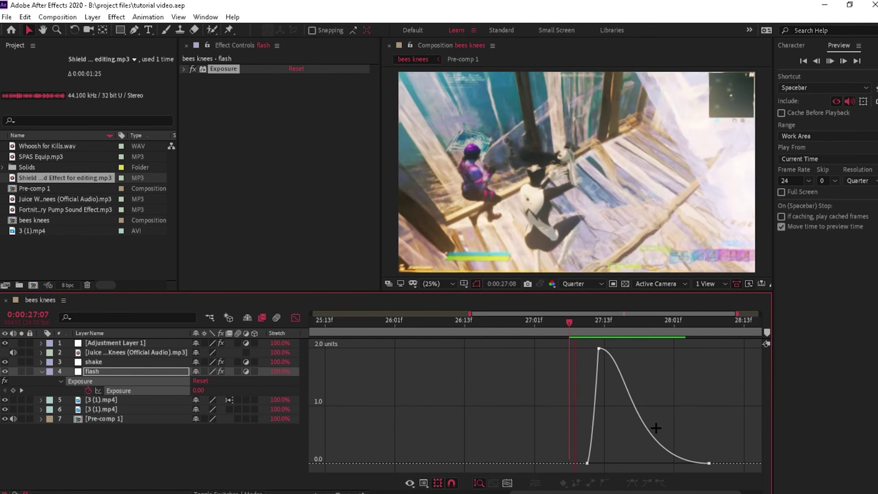
click(581, 323)
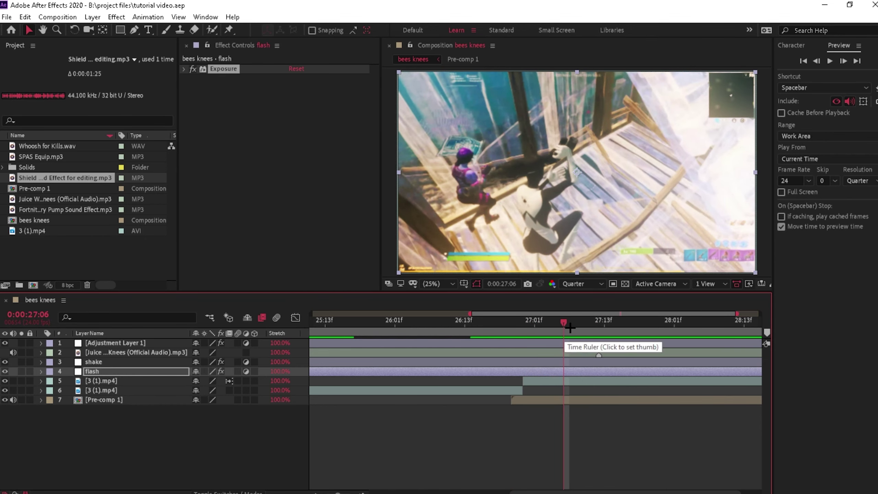
- With the current time at 0:00:27:12, create another adjustment layer and place it directly below the flash layer
click(262, 457)
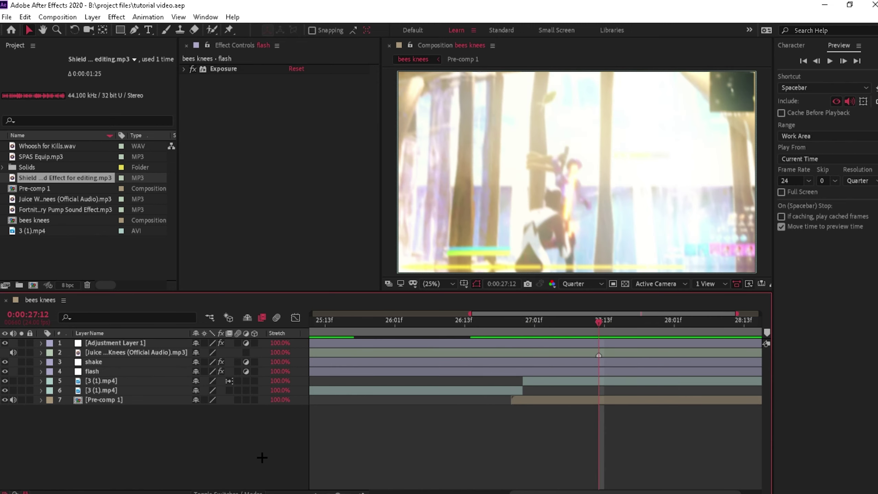
right_click(176, 437)
mouse_move(241, 316)
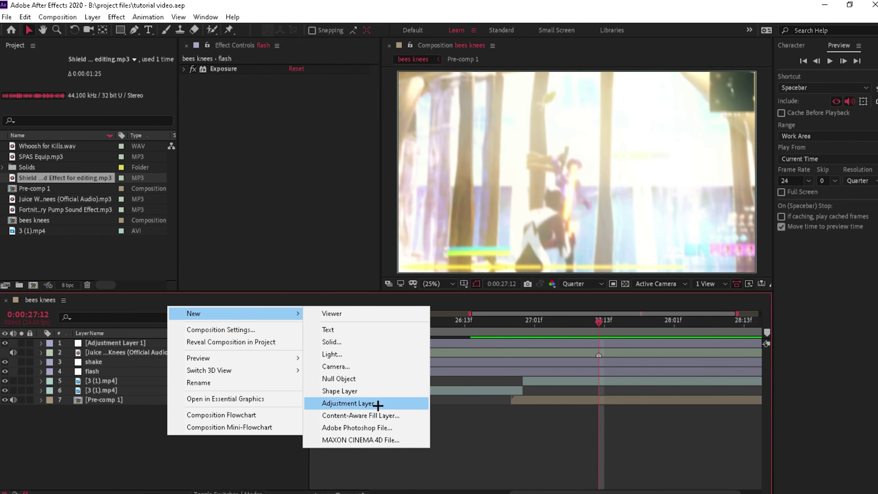
click(378, 405)
drag(163, 342, 178, 384)
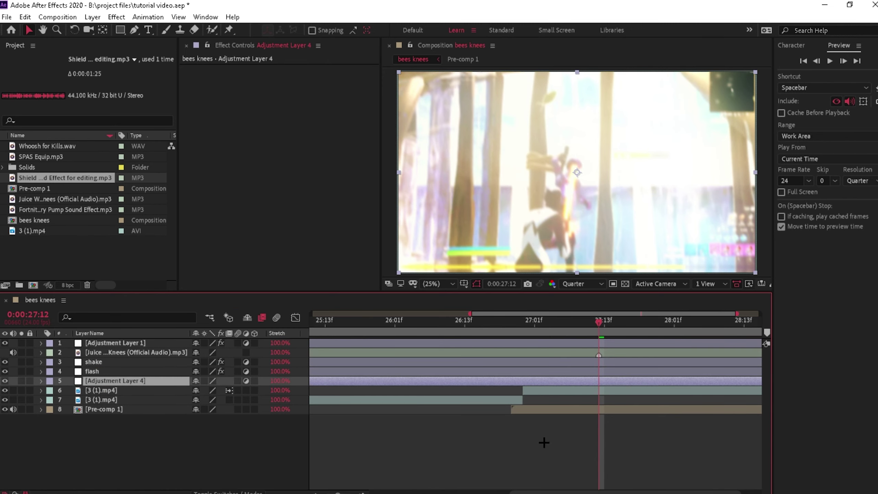
- Find the S_Glow effect and apply it to Adjustment Layer 4
key(ctrl+space)
text(s)
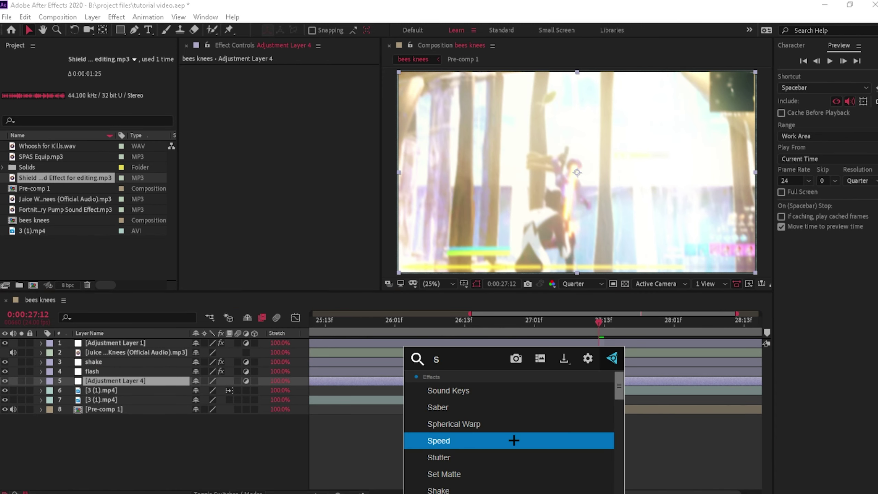
text(_glow)
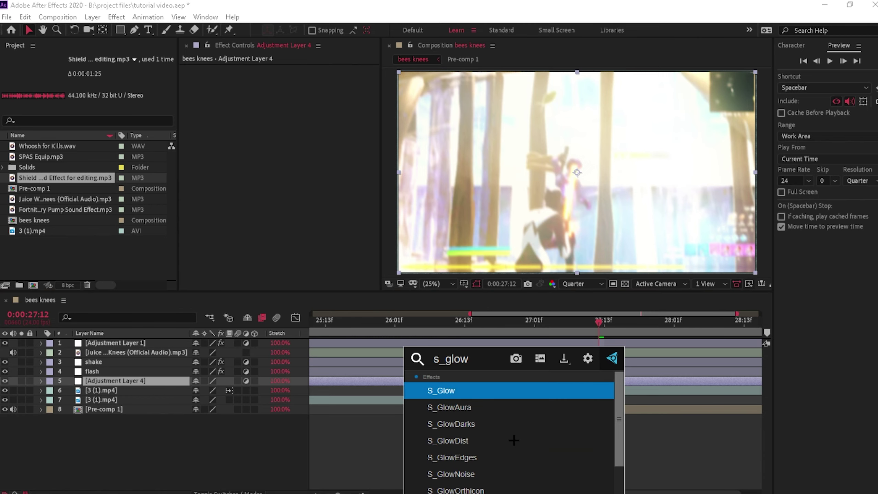
click(537, 403)
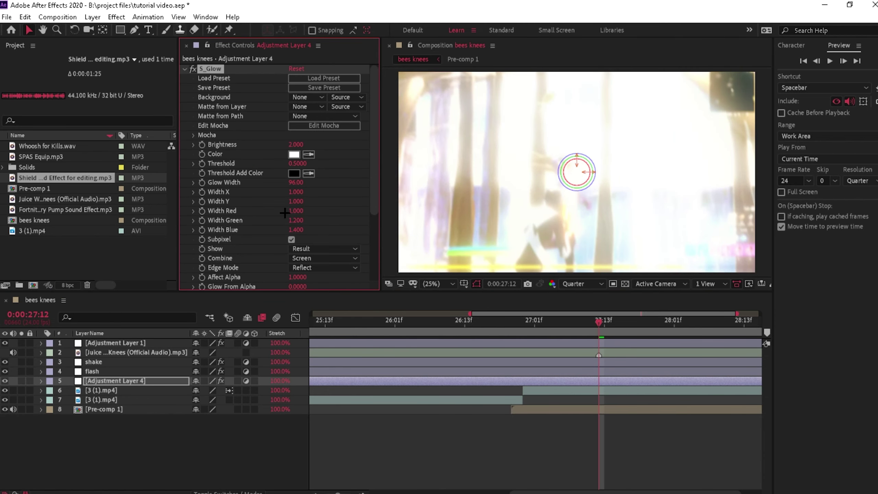
- Change the S_Glow color on Adjustment Layer 4 to orange, checking it on a frame around 0:00:26:18
click(610, 318)
drag(610, 318, 506, 318)
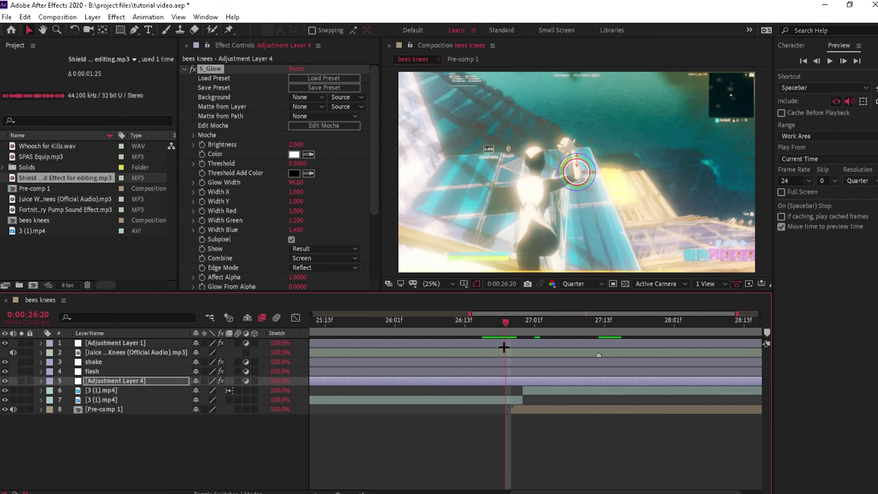
drag(541, 325, 572, 347)
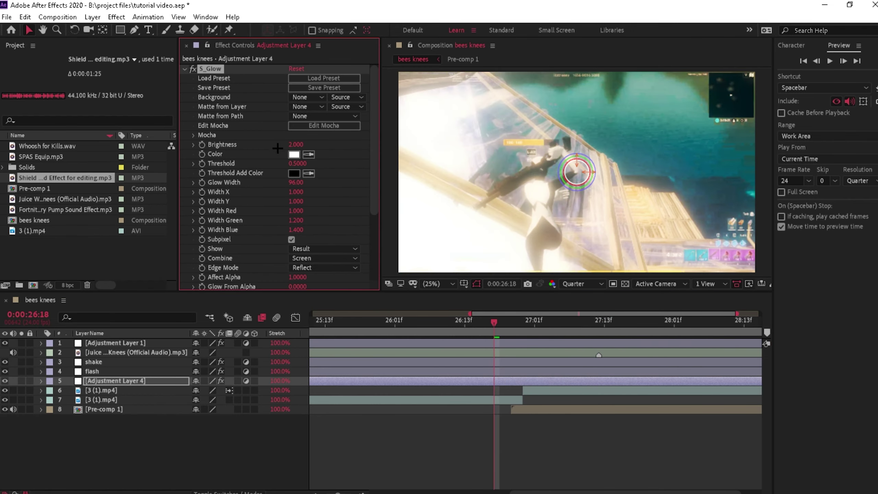
click(294, 154)
text(FFF000)
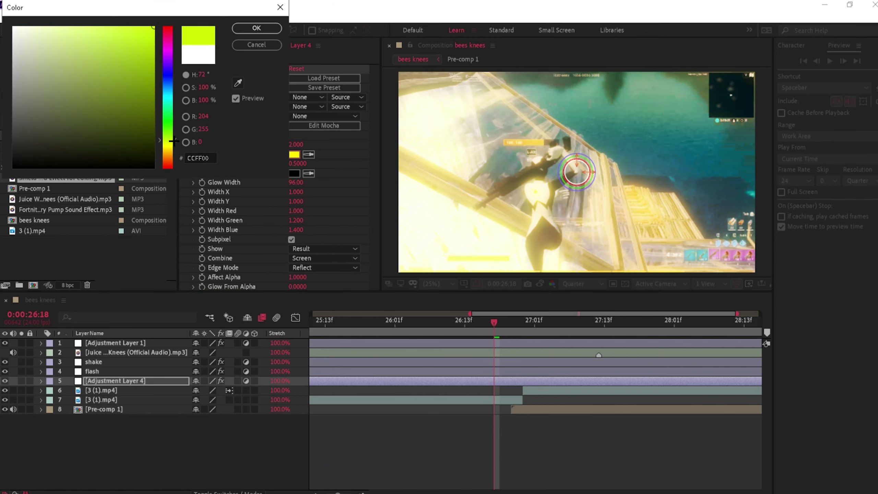
click(172, 157)
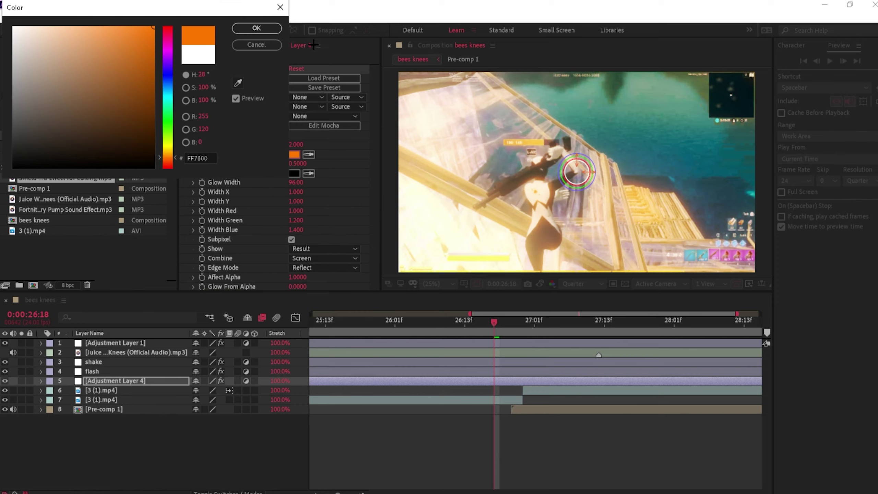
click(256, 28)
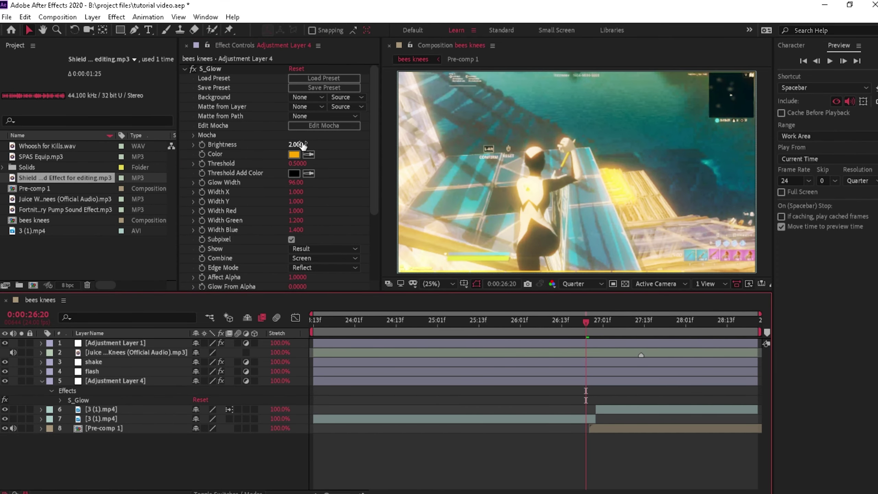
- Set the S_Glow Brightness to 1.495 and the Threshold to 0.1
click(301, 145)
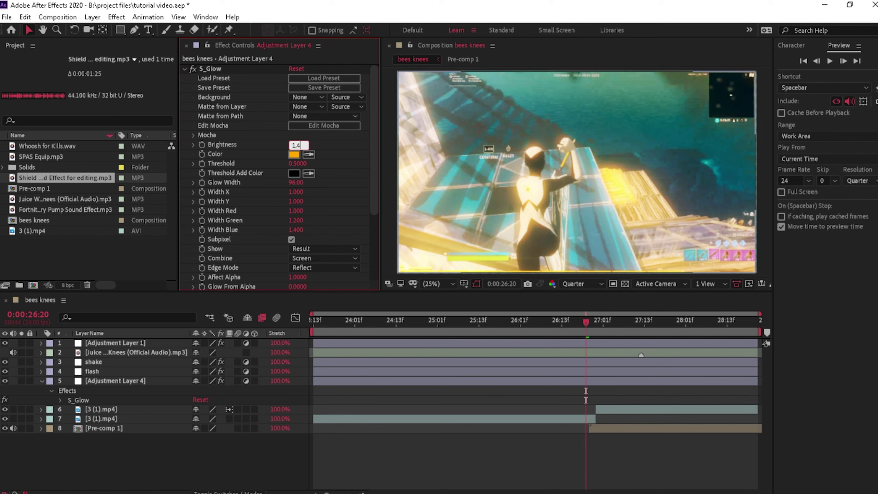
text(1.495)
key(Return)
click(297, 163)
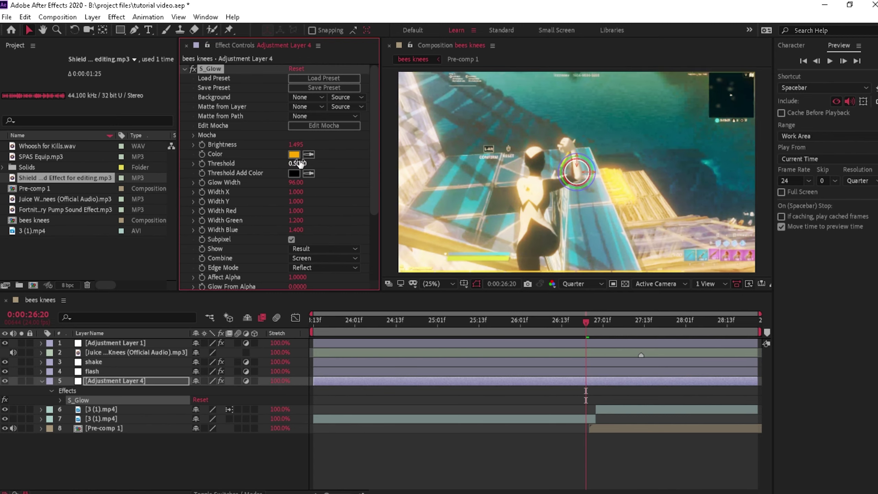
text(.1)
key(Return)
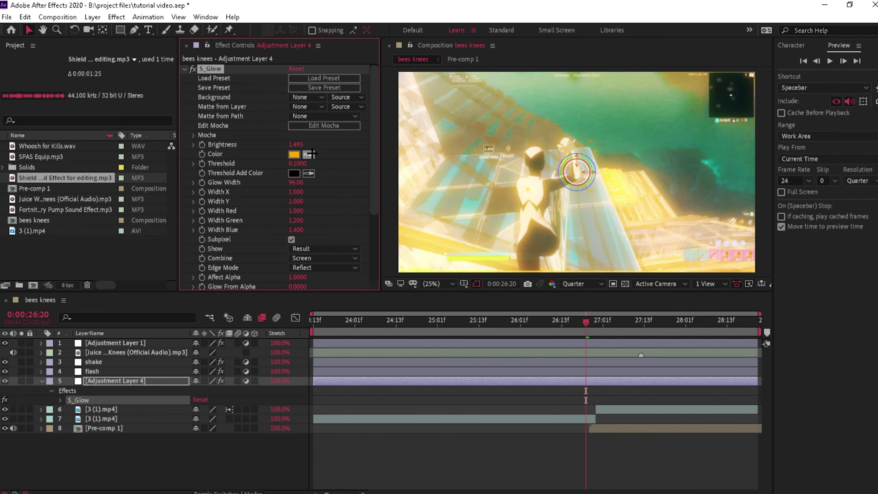
- Keyframe the S_Glow Brightness at 0:00:27:12, and set it to 0 one frame earlier at 0:00:27:11
drag(585, 334, 648, 326)
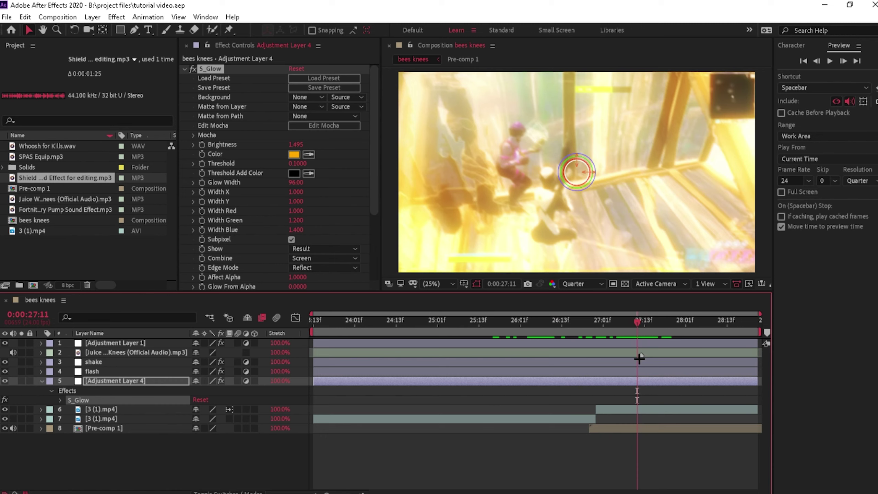
key(Page_Down)
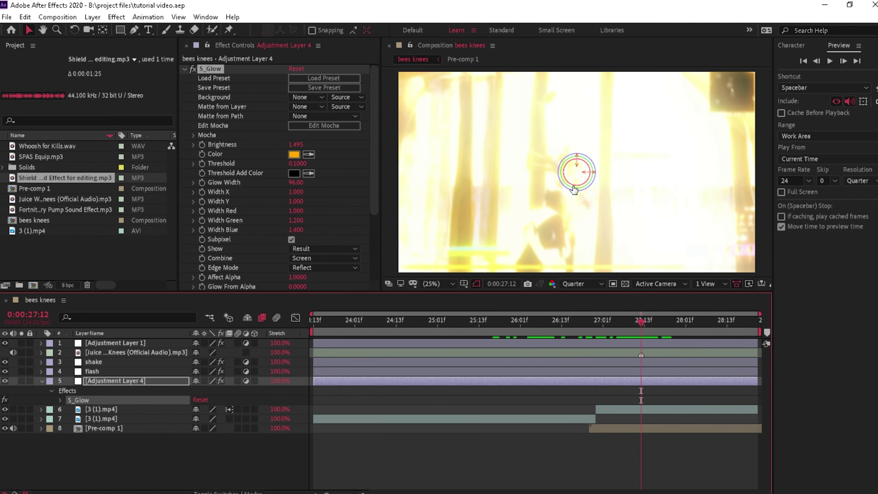
click(203, 143)
key(Page_Up)
drag(301, 147, 252, 147)
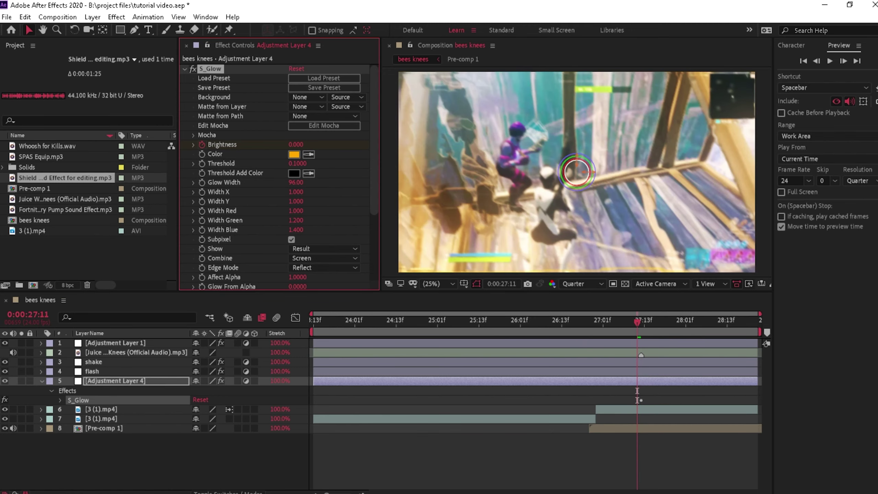
- Reveal the Brightness keyframes in the timeline and add one with value 0 at 0:00:28:05
drag(605, 320, 634, 326)
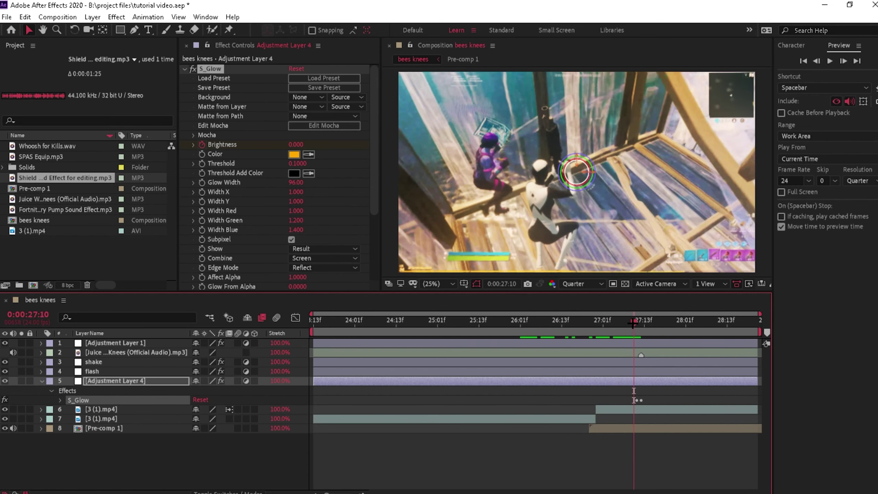
key(u)
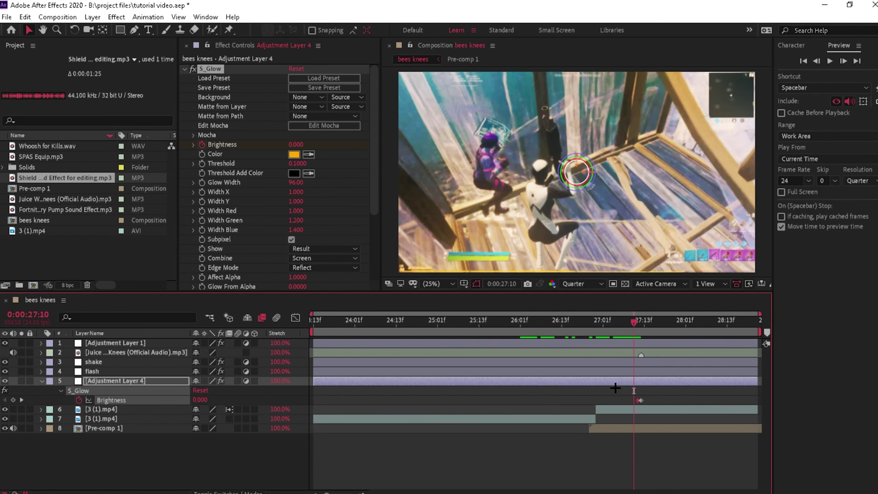
key(Page_Down)
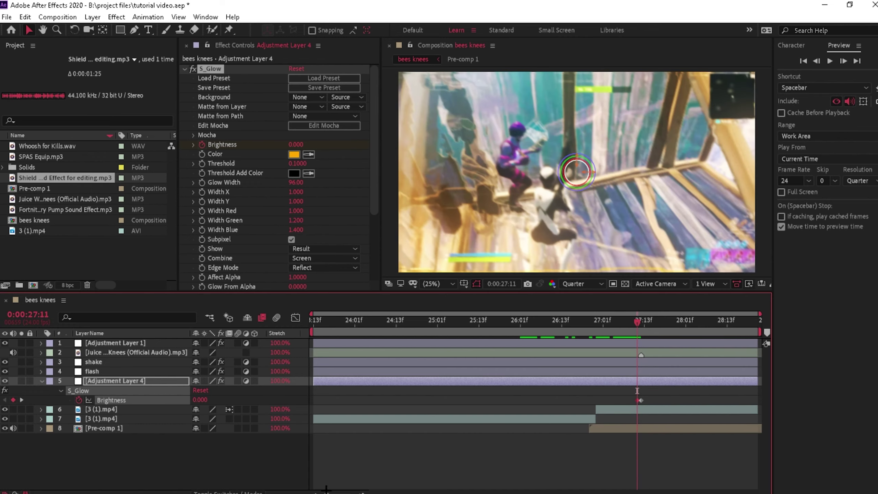
drag(326, 489, 341, 489)
key(Page_Down)
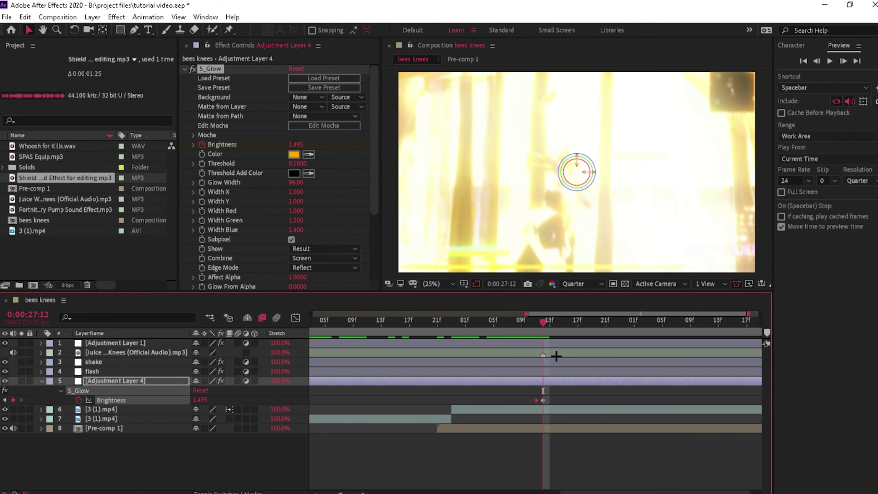
key(space)
click(489, 451)
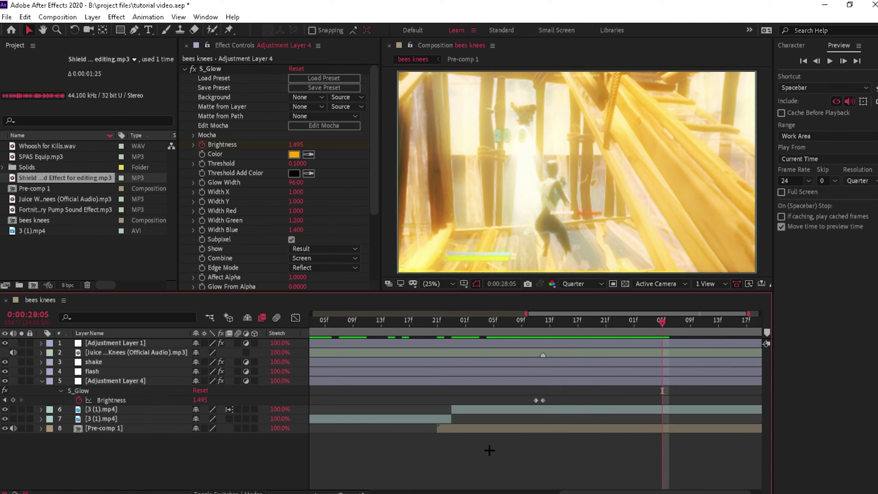
drag(200, 401, 28, 416)
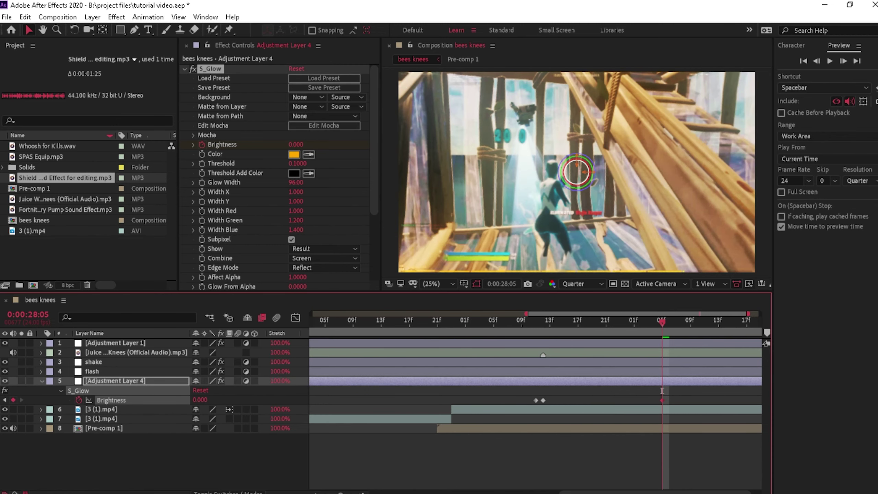
- Preview the glow fade and apply Easy Ease to all three Brightness keyframes
drag(628, 331, 493, 328)
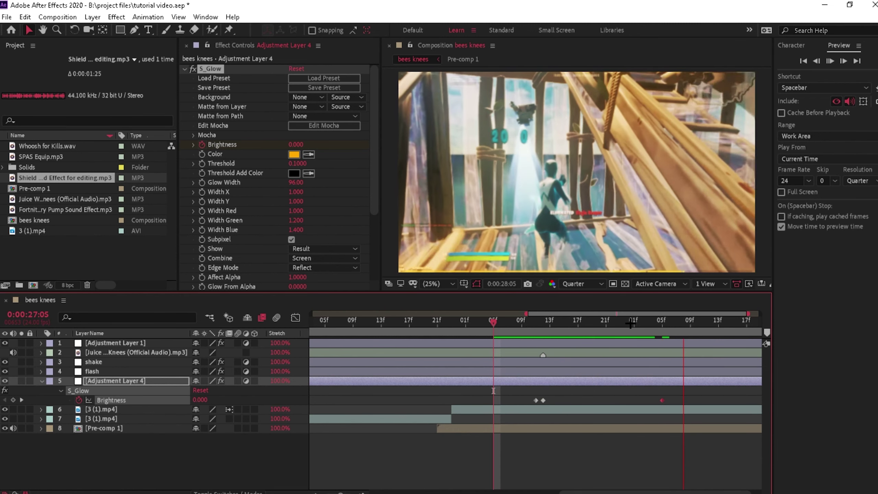
click(520, 326)
key(space)
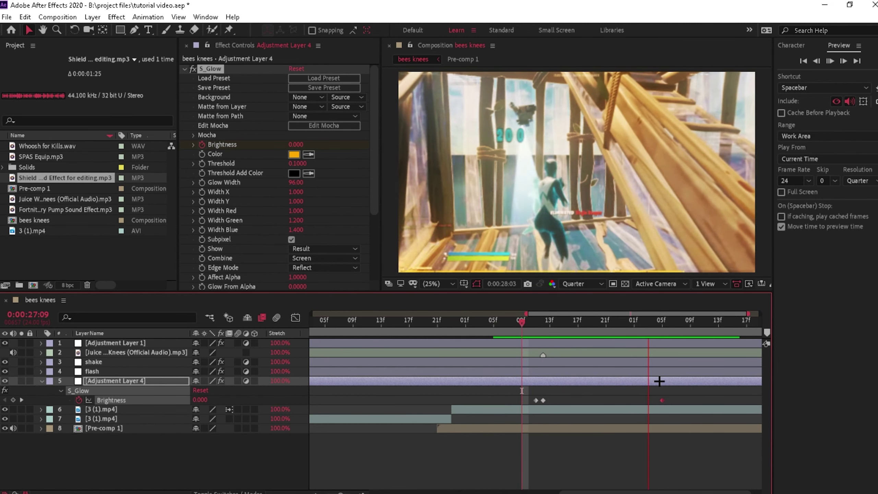
drag(695, 395, 463, 407)
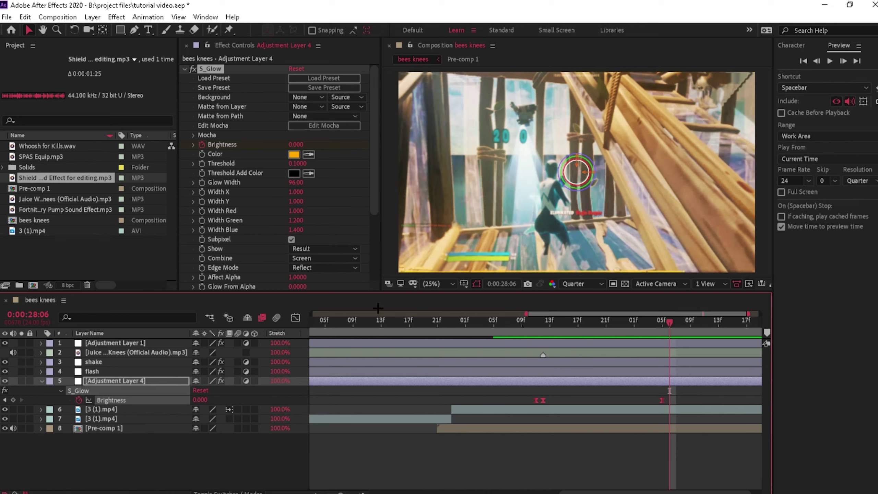
- Adjust the Brightness curve's ease handles between the 0:00:27:12 peak and 0:00:28:05 in the graph editor, and save the project
click(296, 317)
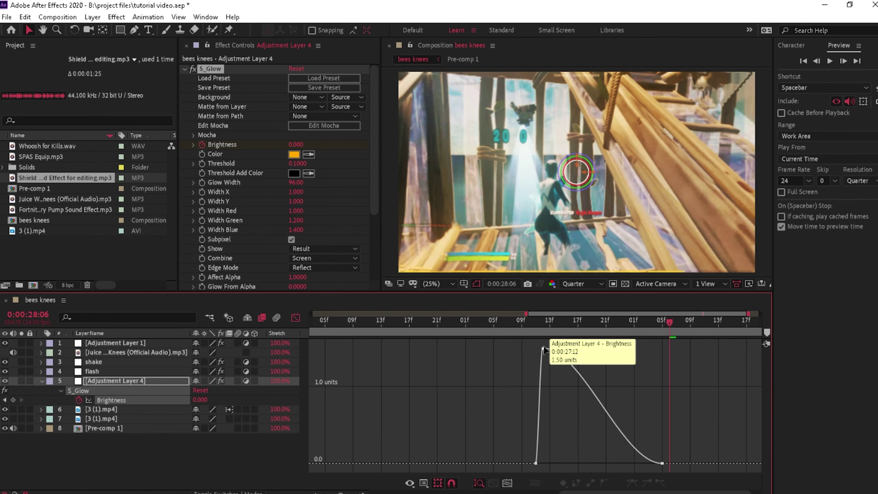
drag(582, 349, 580, 347)
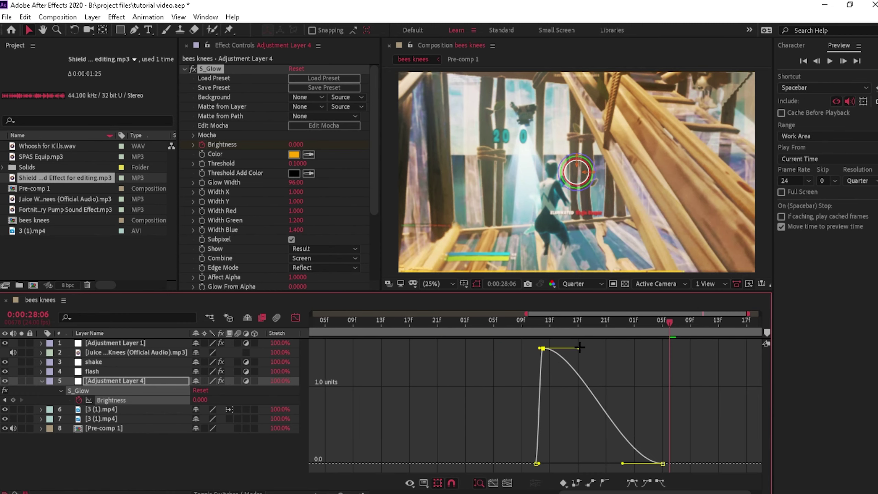
drag(615, 464, 607, 463)
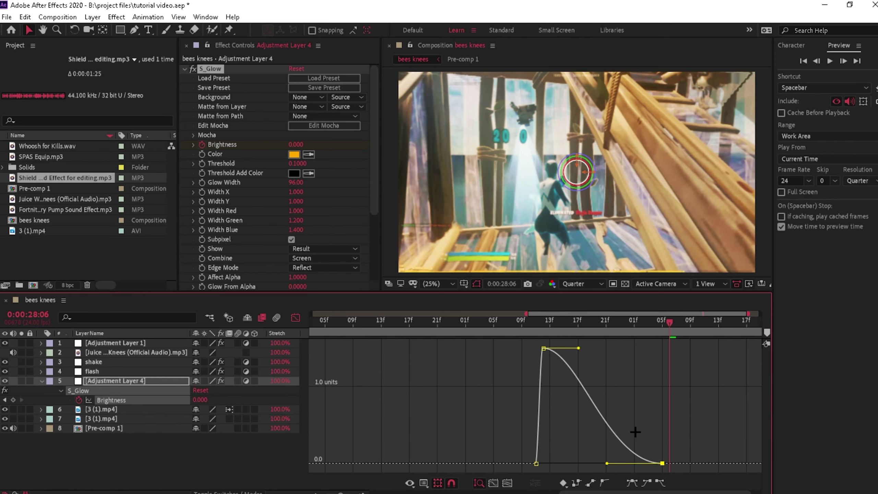
click(635, 432)
key(ctrl+s)
- Preview the glow from 0:00:27:08 and collapse the S_Glow settings
drag(565, 323, 521, 329)
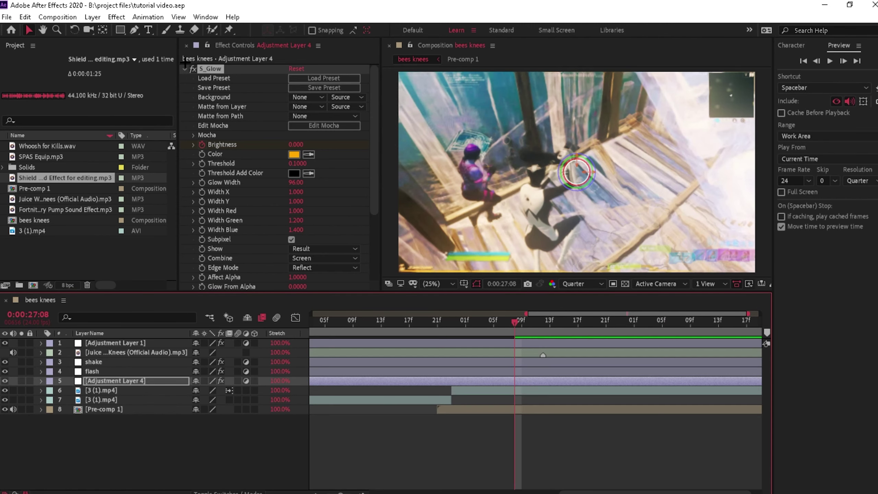
click(185, 69)
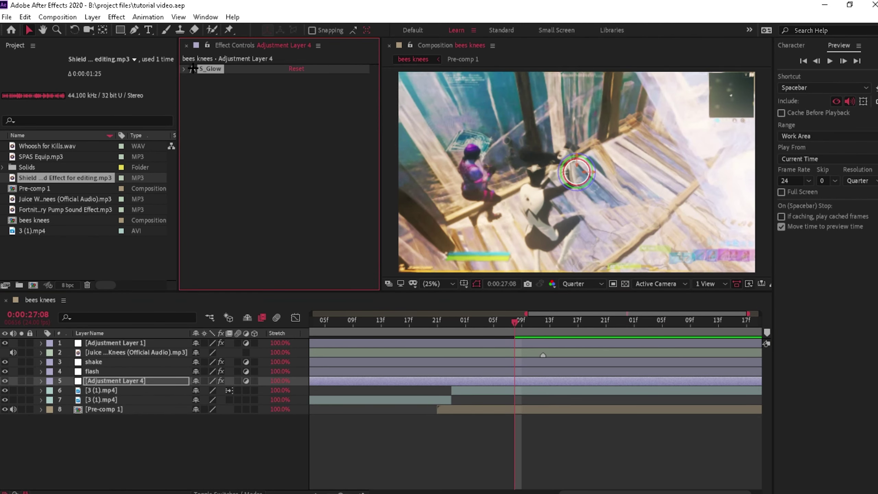
key(space)
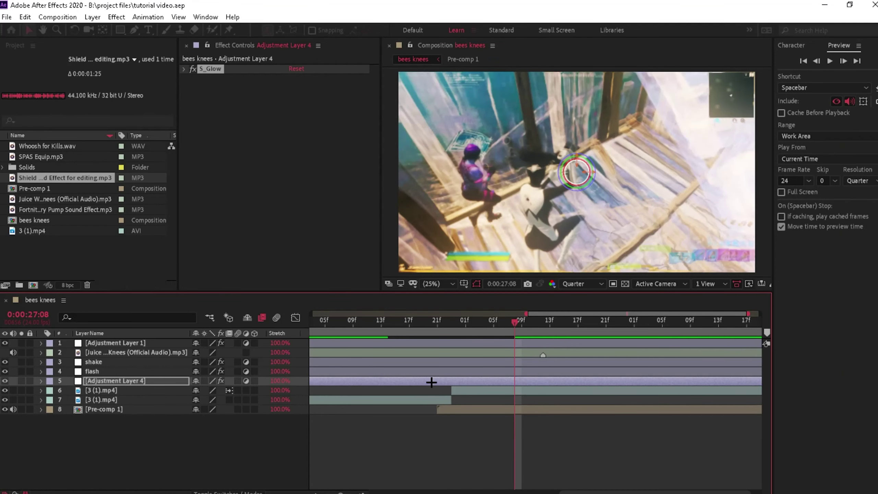
drag(337, 487, 324, 487)
click(544, 418)
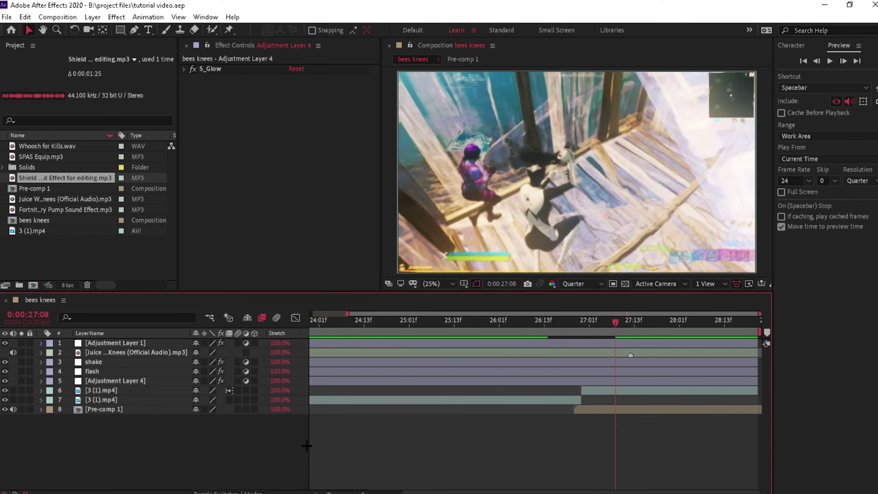
- Create another adjustment layer and place it directly below the glow layer
right_click(166, 416)
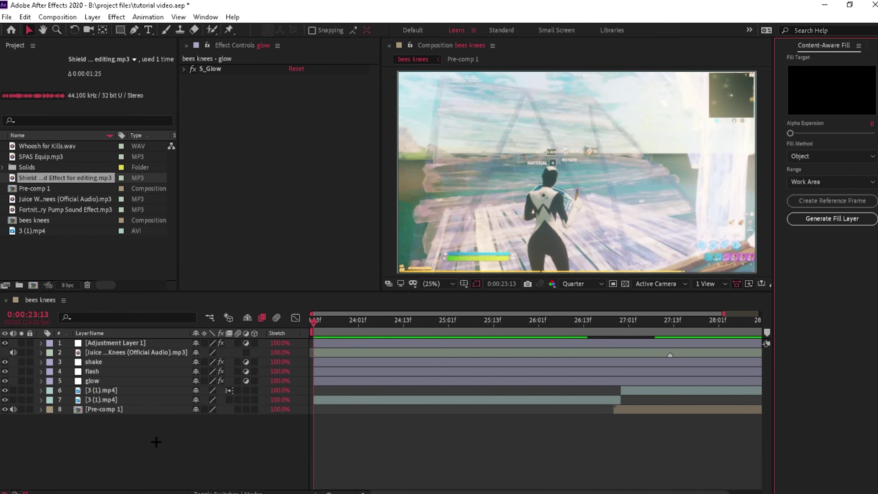
right_click(156, 441)
mouse_move(255, 325)
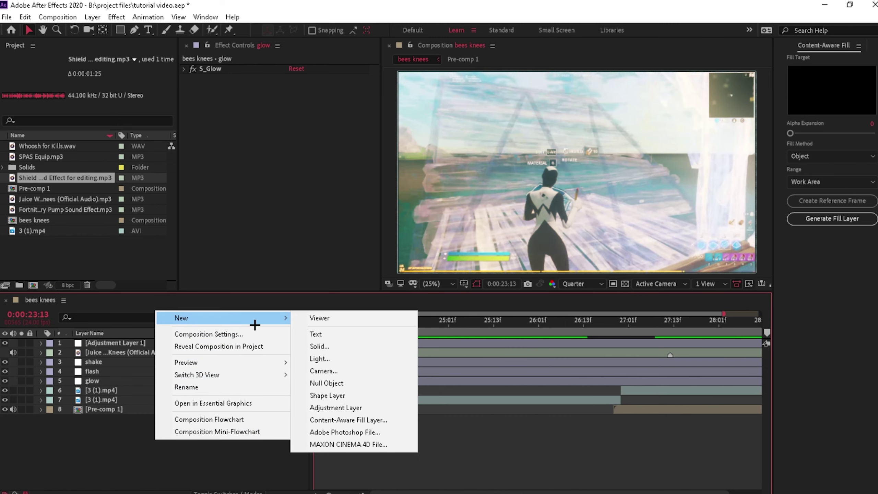
click(398, 408)
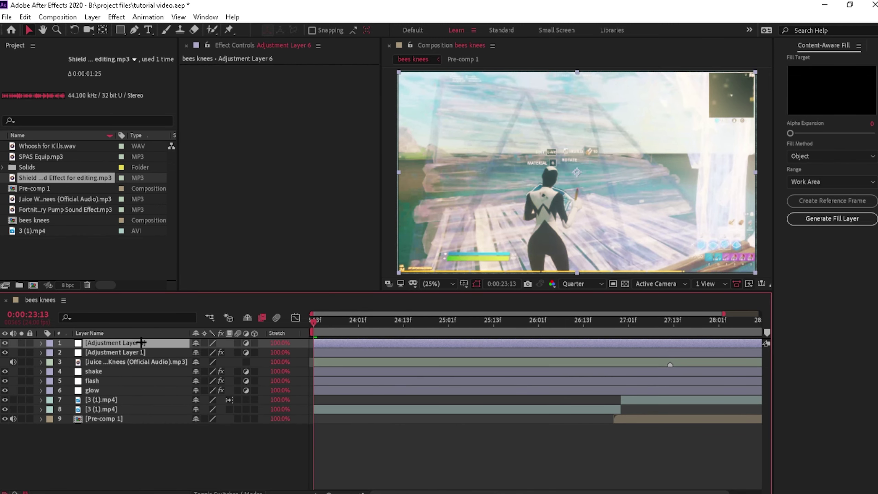
drag(141, 343, 121, 393)
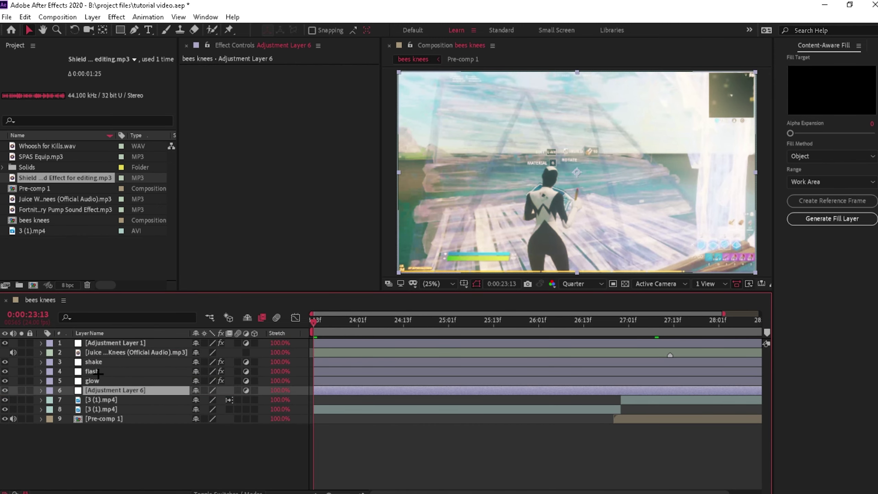
- Rename the new adjustment layer as warp
key(Return)
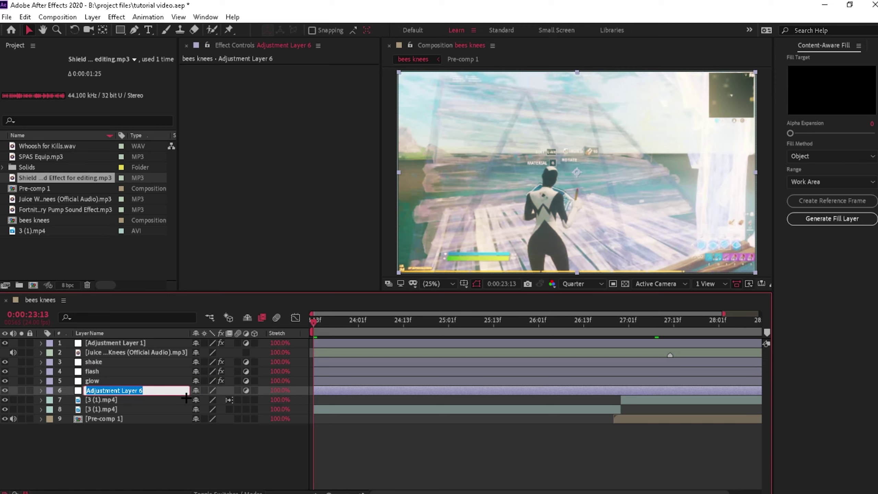
text(warp)
key(Return)
- Move the playhead to 0:00:26:17 and apply the Warp effect to the warp adjustment layer
click(596, 325)
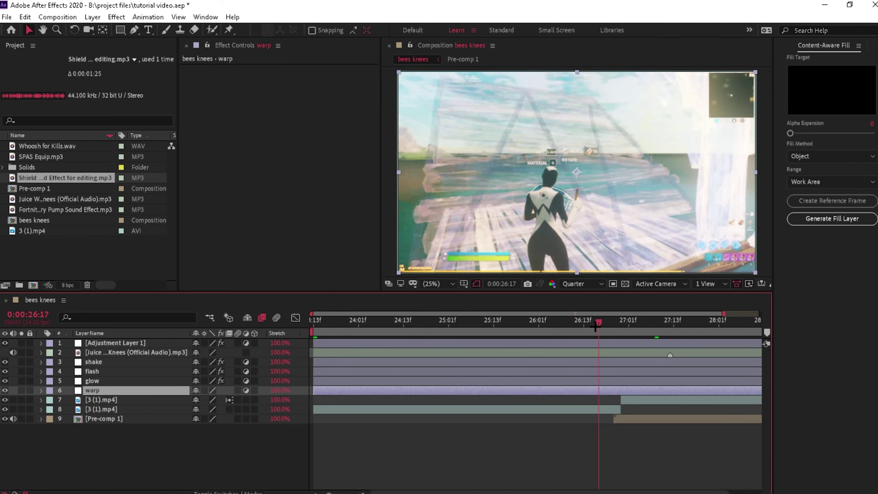
drag(596, 325, 600, 361)
key(ctrl+space)
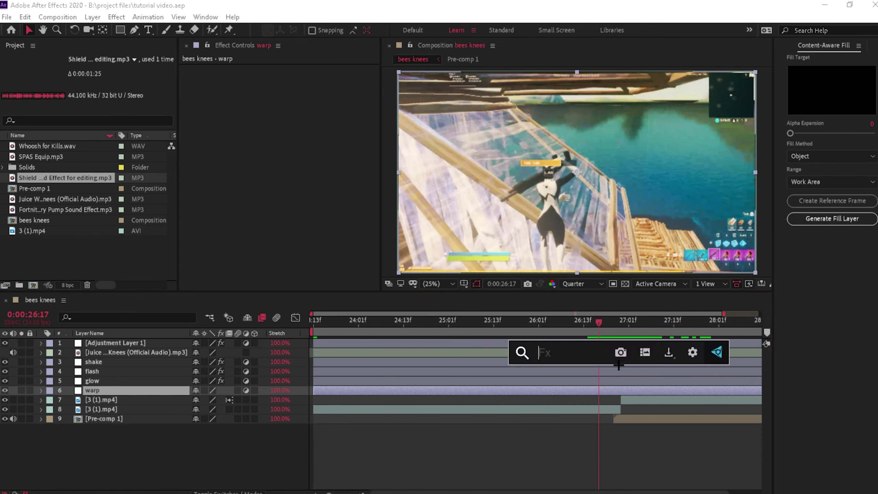
text(wap)
key(BackSpace)
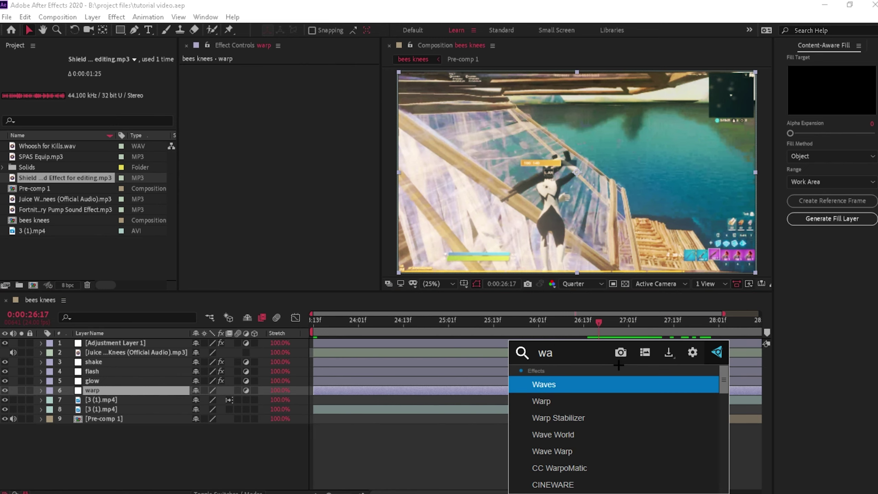
text(rp)
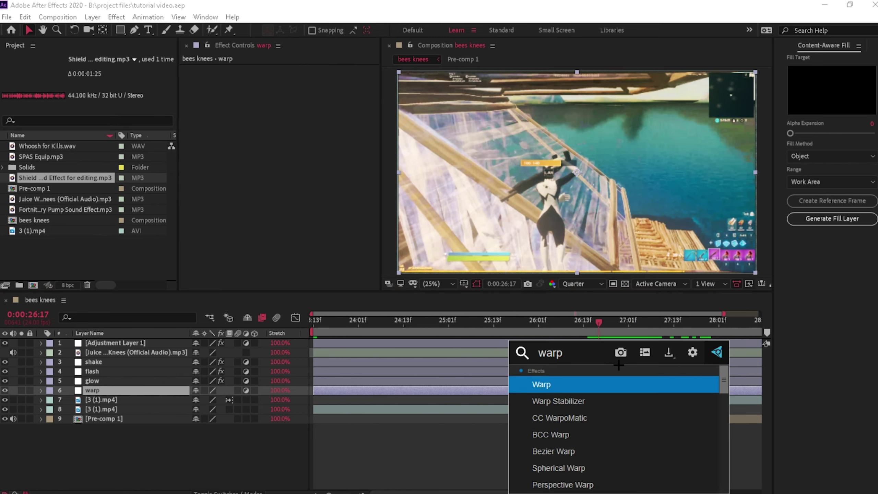
click(601, 387)
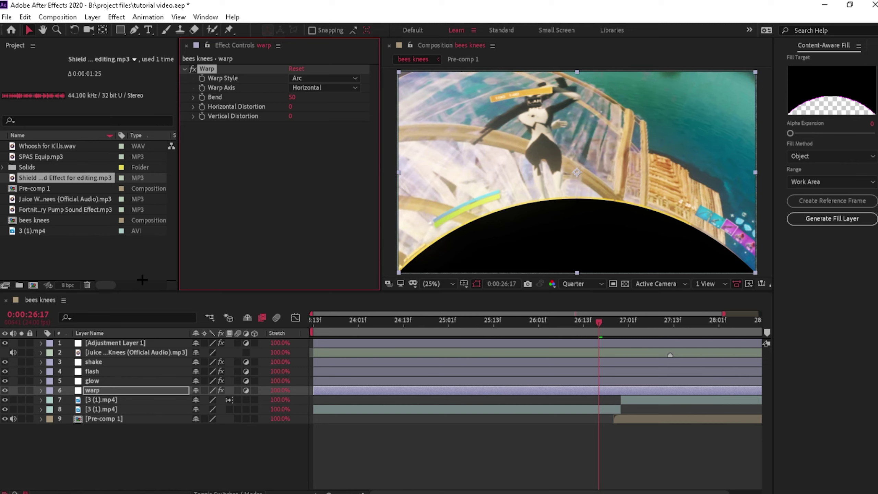
- Set the Warp effect's style to FishEye
click(317, 186)
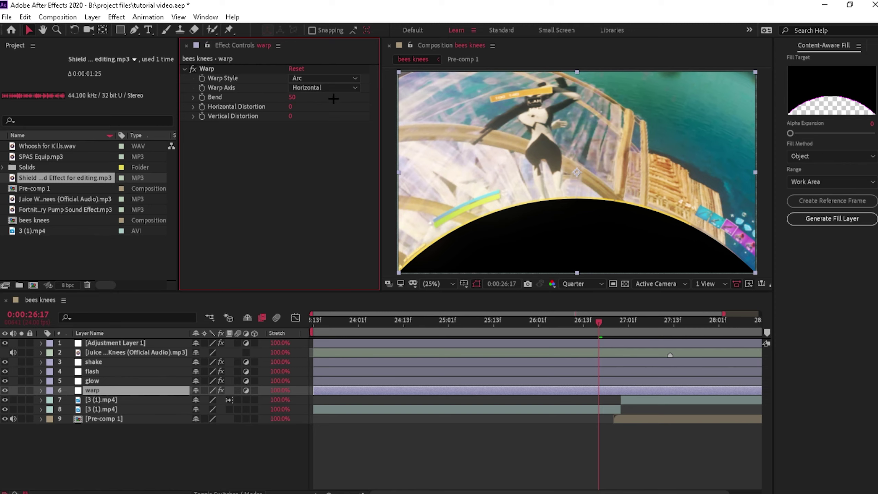
click(341, 80)
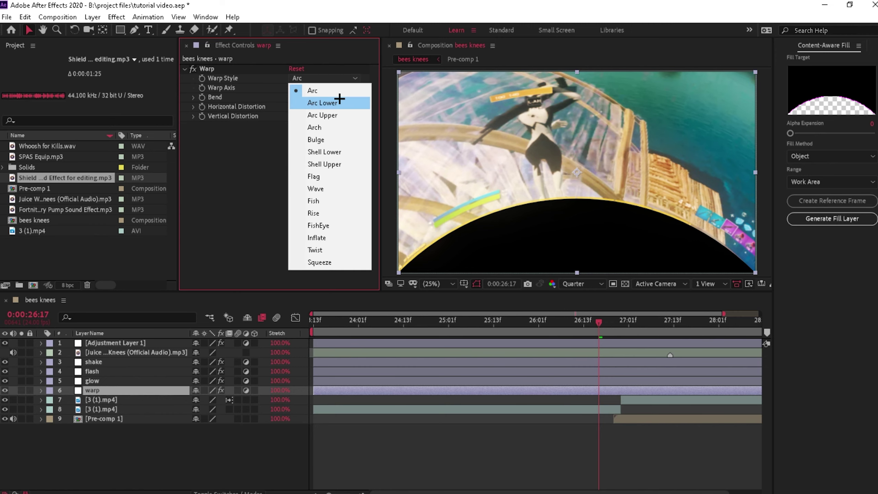
click(330, 224)
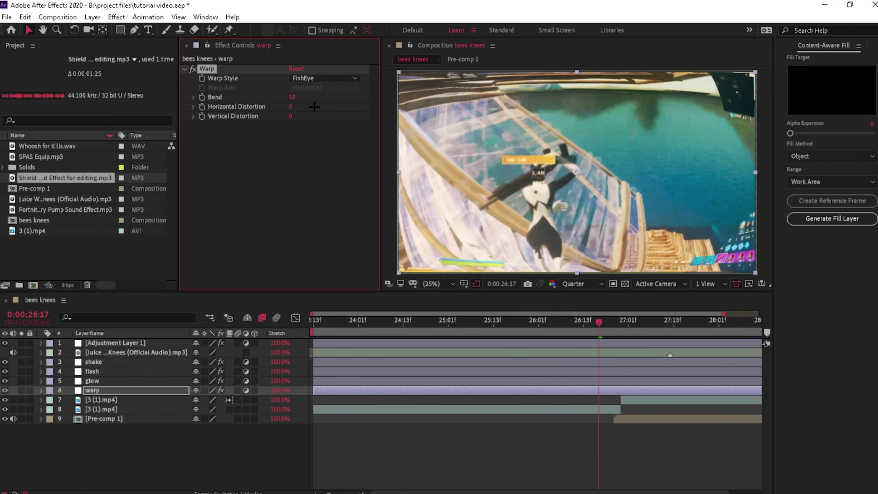
- Try out lower Bend values on the FishEye warp and undo them
drag(288, 99, 213, 106)
key(ctrl+z)
drag(126, 120, 8, 156)
key(ctrl+z)
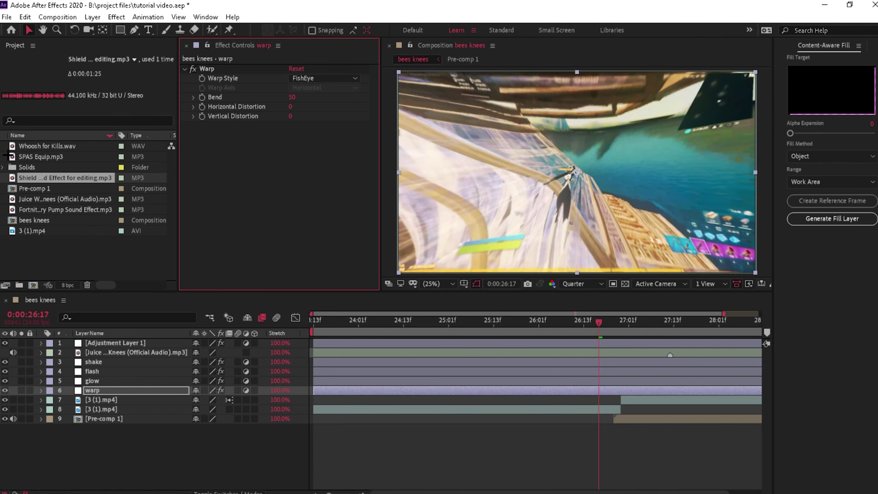
- Set the warp's Bend to -55 at 0:00:27:11 and enable keyframing for it
key(space)
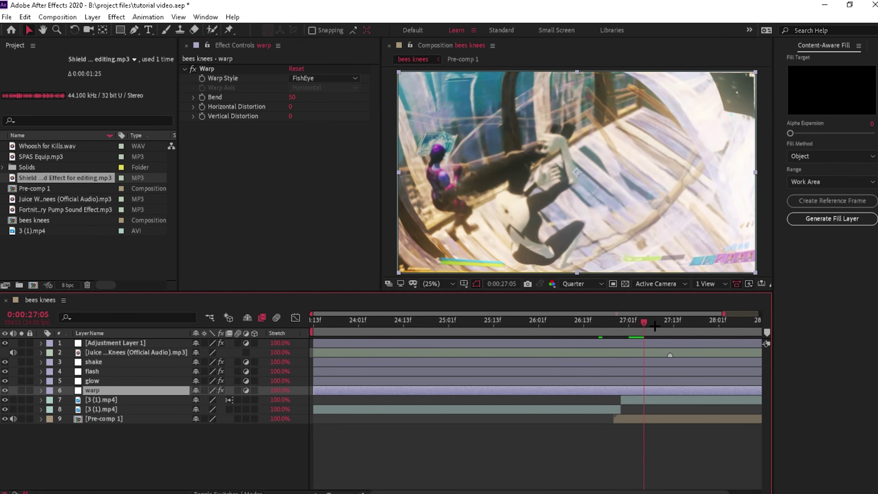
key(space)
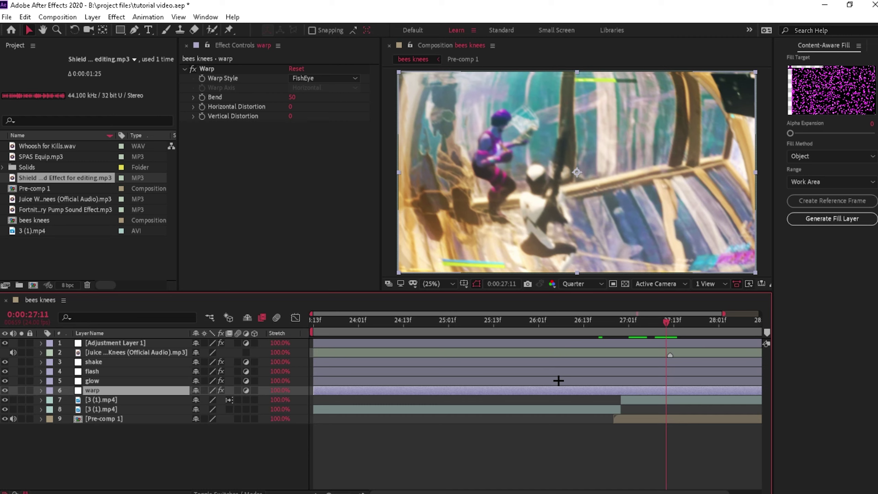
drag(284, 95, 231, 106)
click(294, 97)
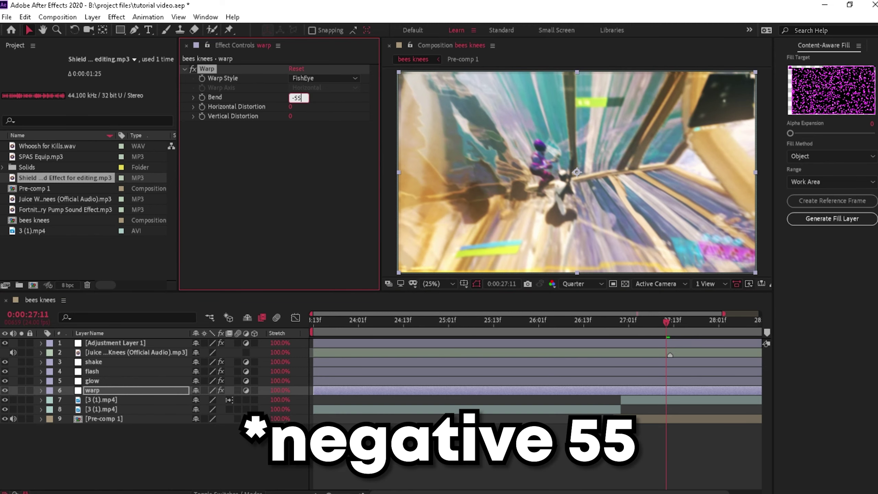
text(-55)
key(Return)
click(202, 97)
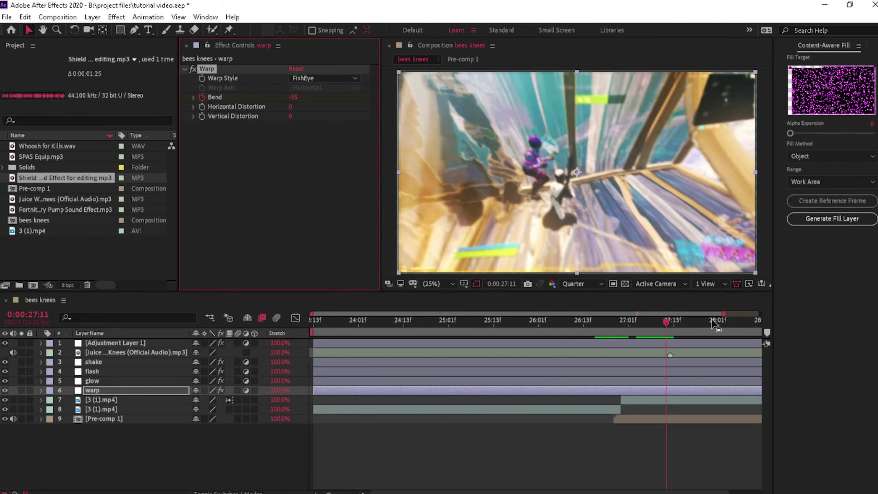
- Add a Bend keyframe of 0 at 0:00:26:17 and reveal the warp layer's keyframes in the timeline
drag(664, 321, 614, 317)
key(Page_Down)
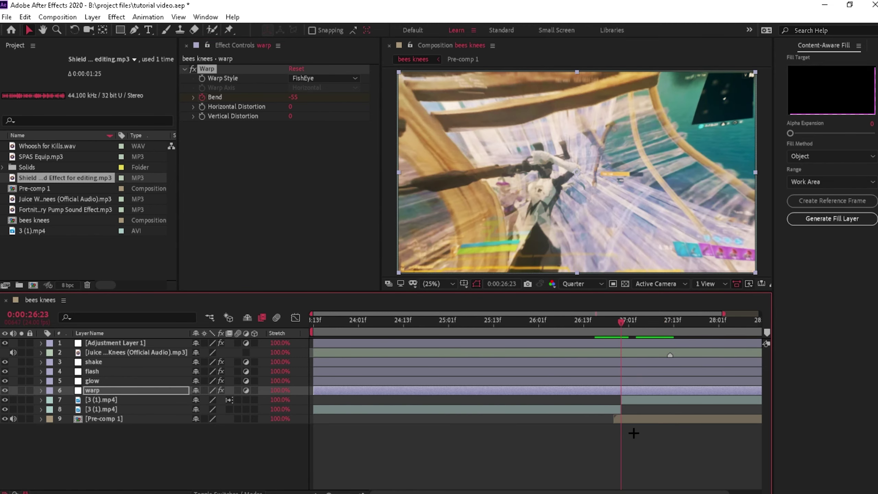
key(Page_Up)
key(Page_Up)
key(Page_Up)
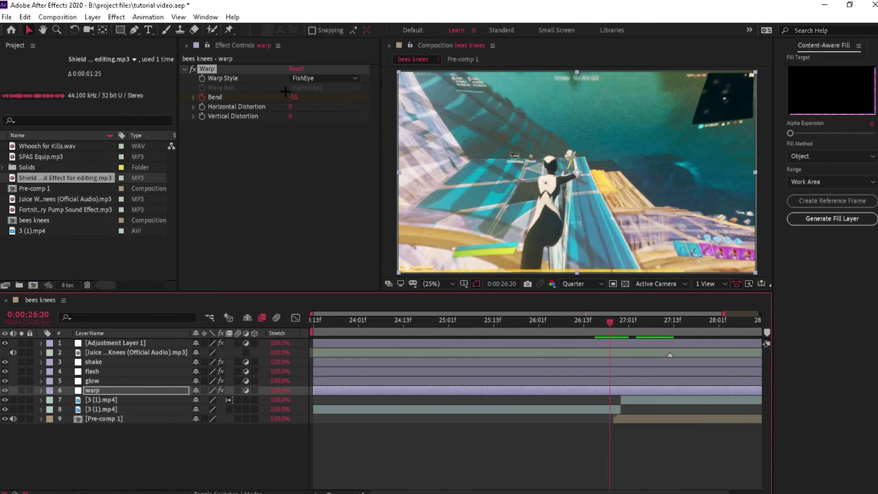
key(Page_Up)
key(Page_Up)
key(Page_Up)
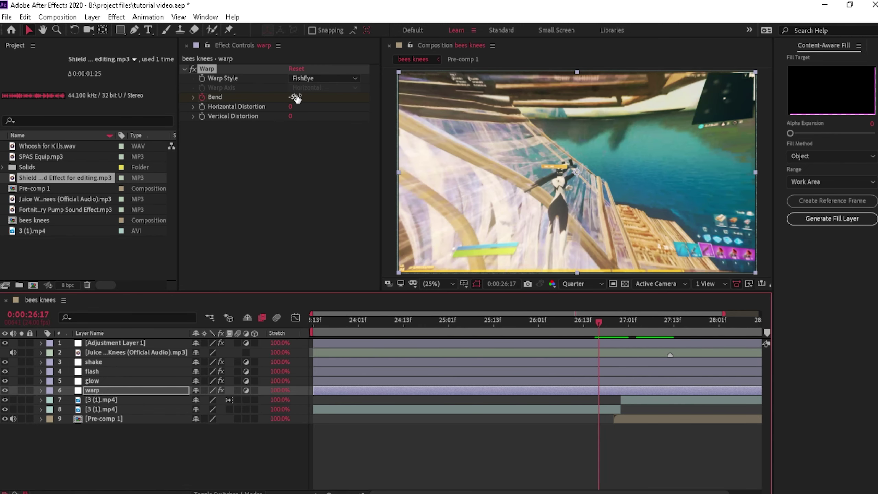
click(295, 97)
text(0)
key(Return)
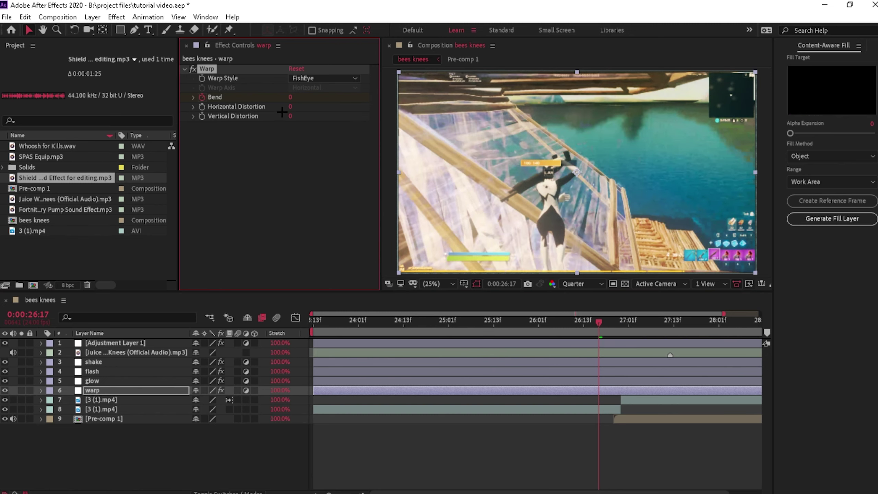
key(u)
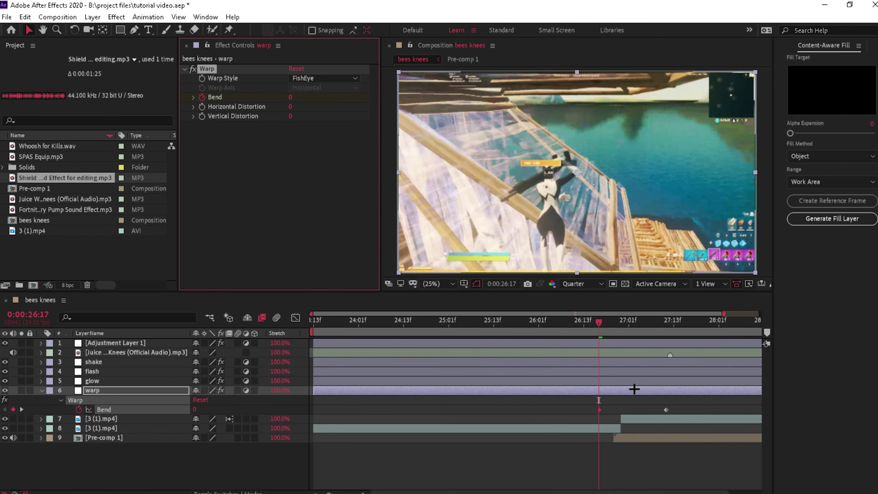
- Add a Bend keyframe of 30 at 0:00:27:13, just after the -55 keyframe
click(671, 333)
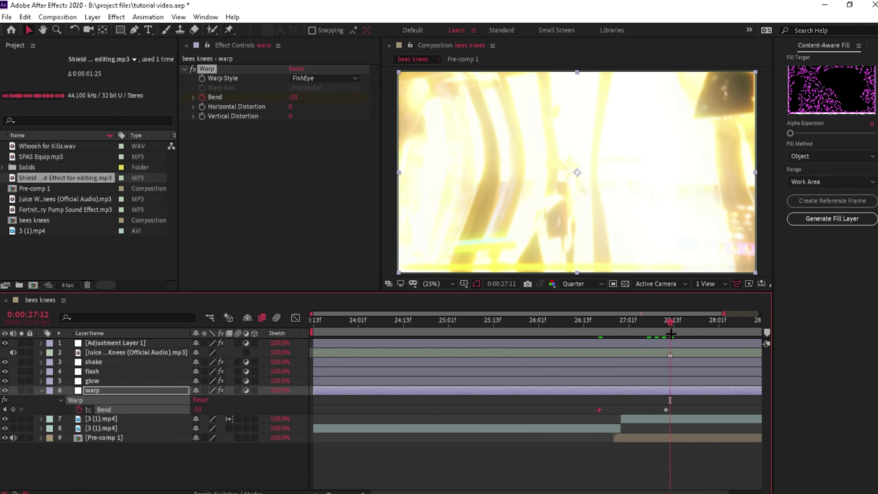
key(Page_Up)
key(Page_Down)
key(Page_Down)
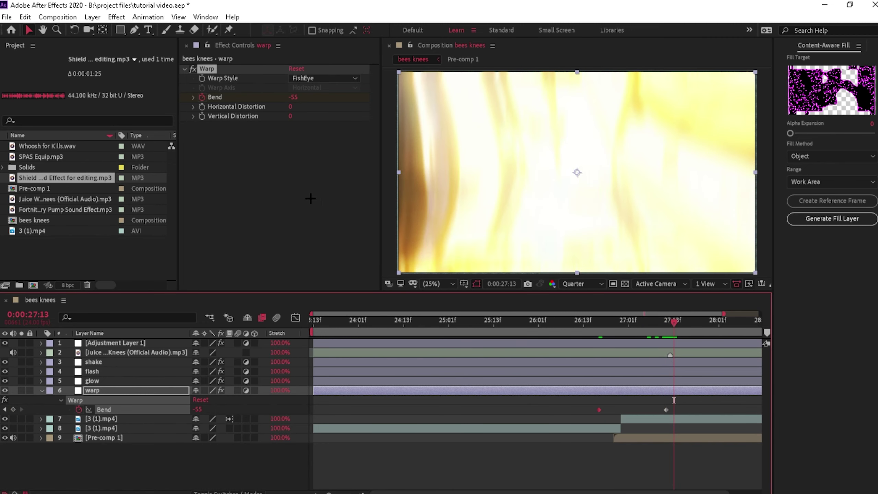
click(294, 97)
text(3)
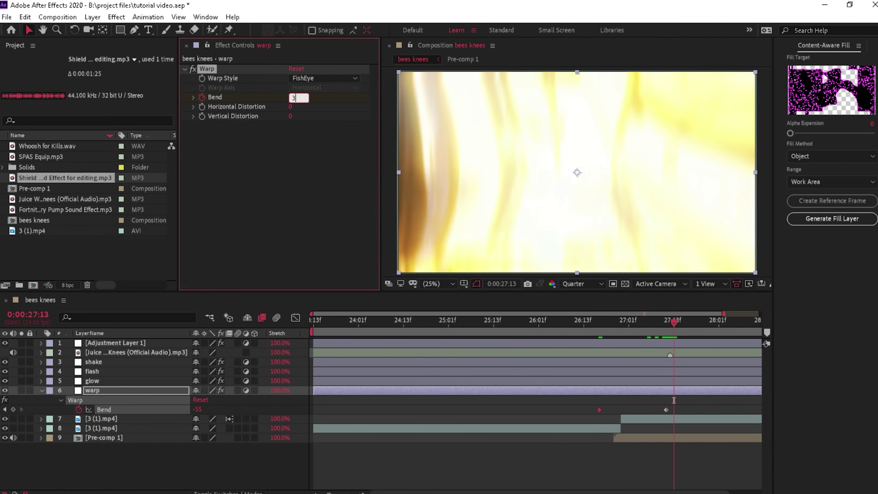
text(0)
key(Return)
- Add Bend keyframes of -13 at 0:00:27:18 and 0 at 0:00:27:23 on the warp layer
mouse_move(688, 323)
mouse_down()
mouse_move(671, 322)
mouse_move(693, 321)
mouse_up()
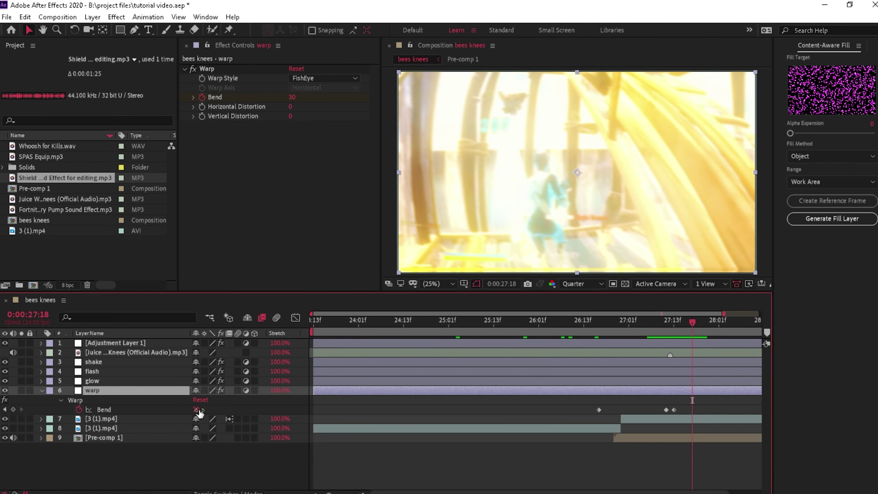
drag(198, 410, 185, 421)
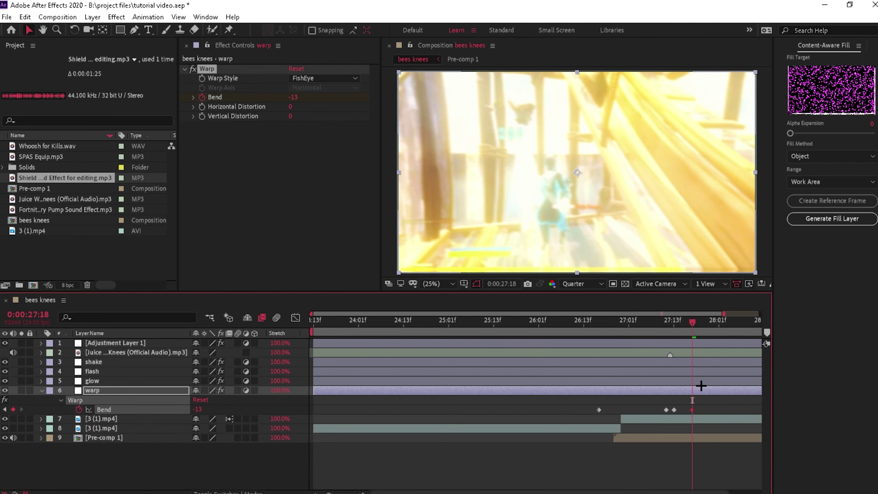
key(Page_Down)
key(Page_Down)
key(Page_Down)
key(Page_Down)
key(Page_Down)
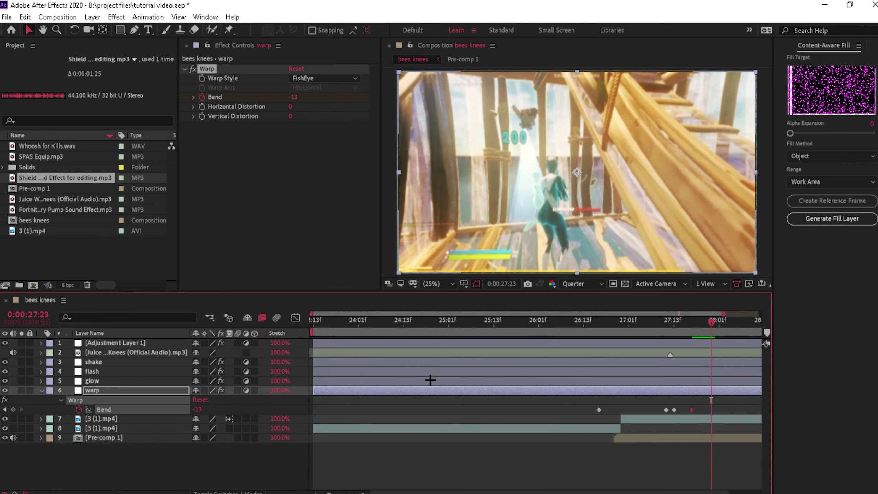
click(204, 410)
text(0)
key(Return)
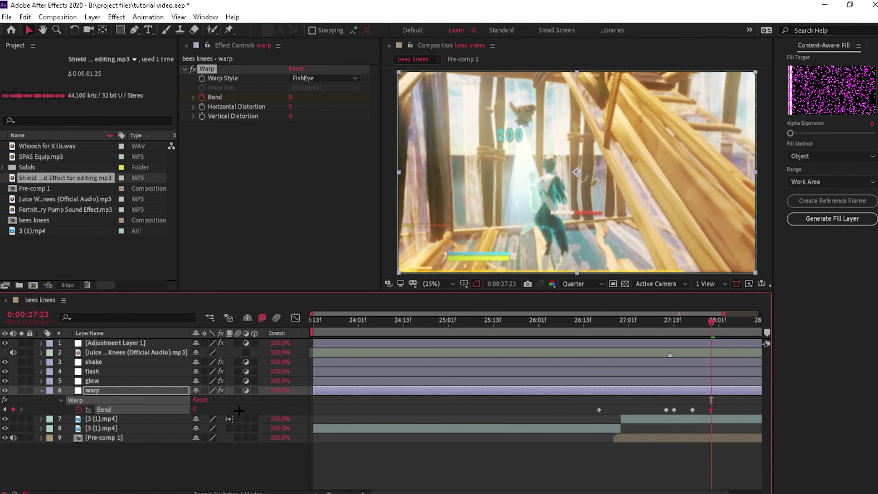
click(737, 407)
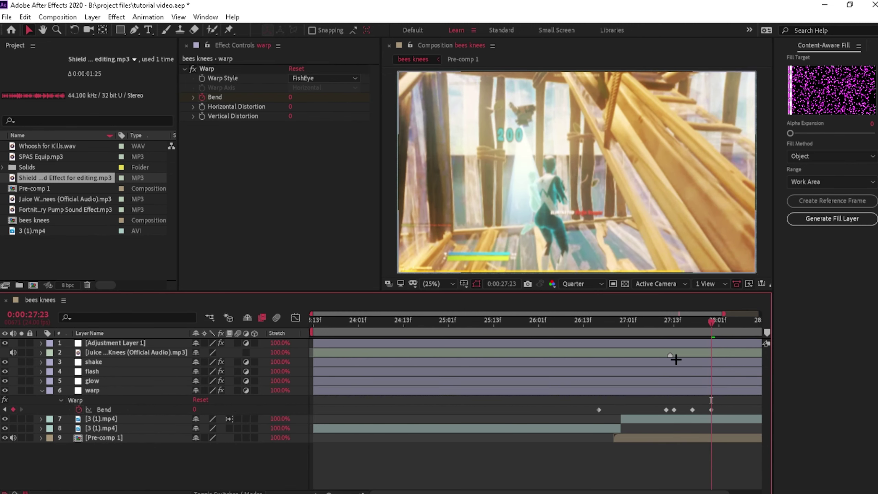
- Step back frame by frame from 0:00:27:23 to review the keyframed warp
key(Page_Up)
key(Page_Up)
key(Page_Up)
key(Page_Up)
key(Page_Up)
key(Page_Up)
key(Page_Up)
key(Page_Up)
key(Page_Up)
key(Page_Up)
key(Page_Up)
key(Page_Up)
key(Page_Up)
key(Page_Up)
key(Page_Up)
key(Page_Up)
key(Page_Up)
key(Page_Up)
key(Page_Up)
key(Page_Up)
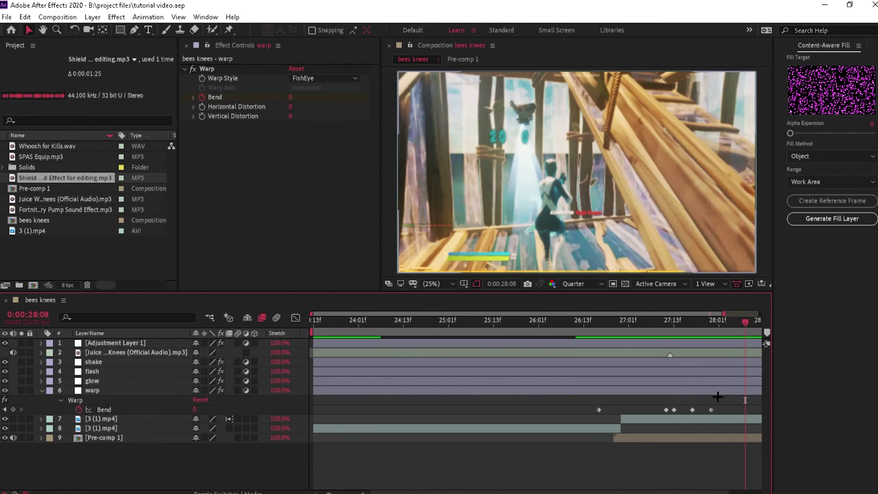
- Apply Easy Ease to all five Bend keyframes of the warp layer
drag(718, 396, 549, 412)
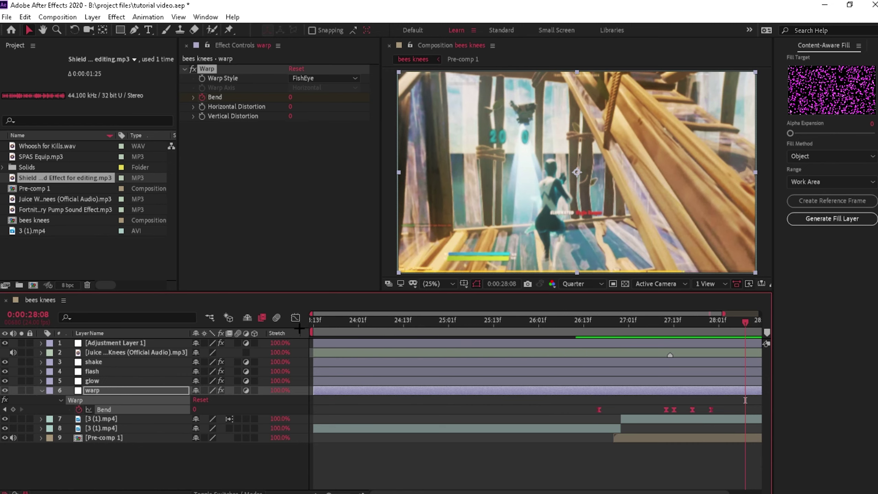
right_click(674, 410)
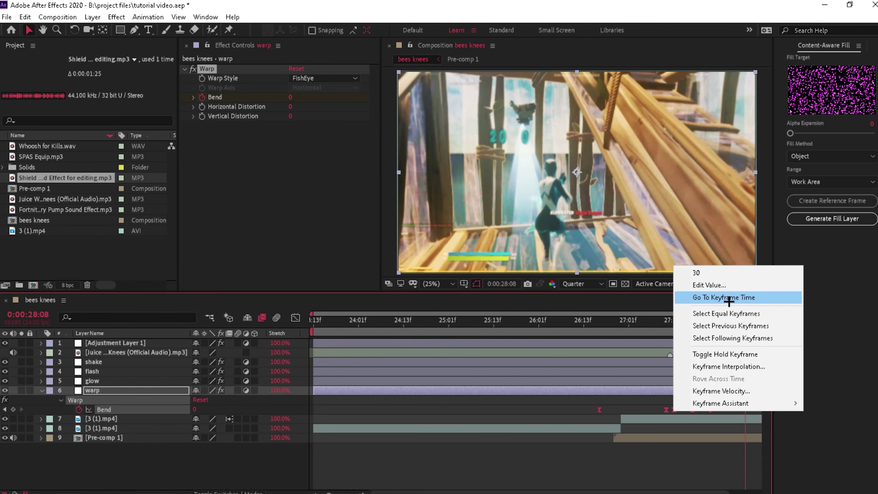
mouse_move(705, 403)
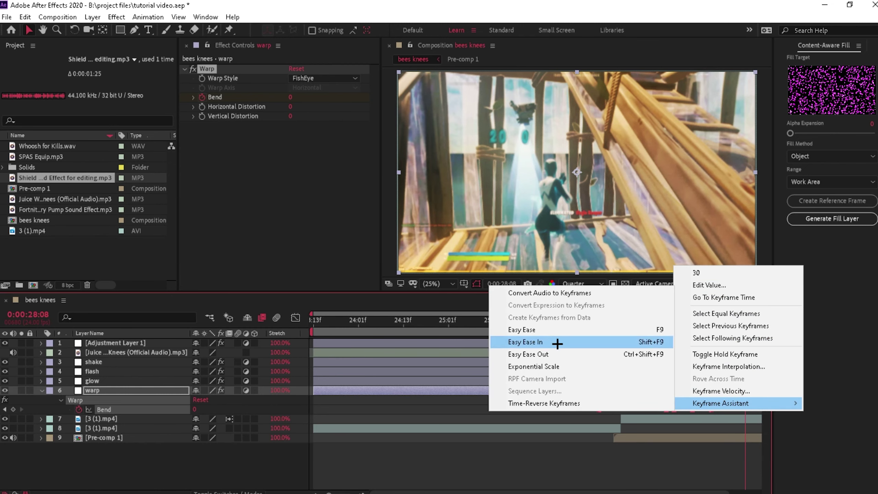
click(473, 454)
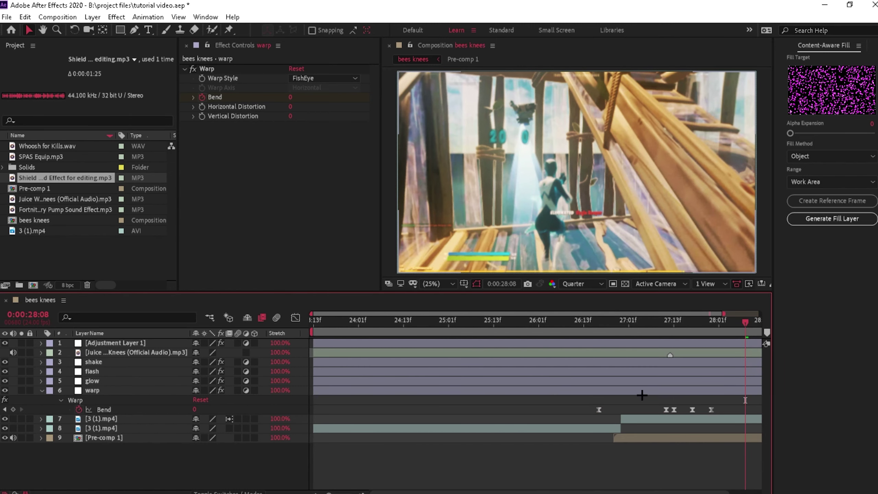
- Show the Bend curve in the graph editor and steepen its ease into the -55 keyframe at 0:00:27:11
drag(748, 411, 592, 411)
key(shift+F3)
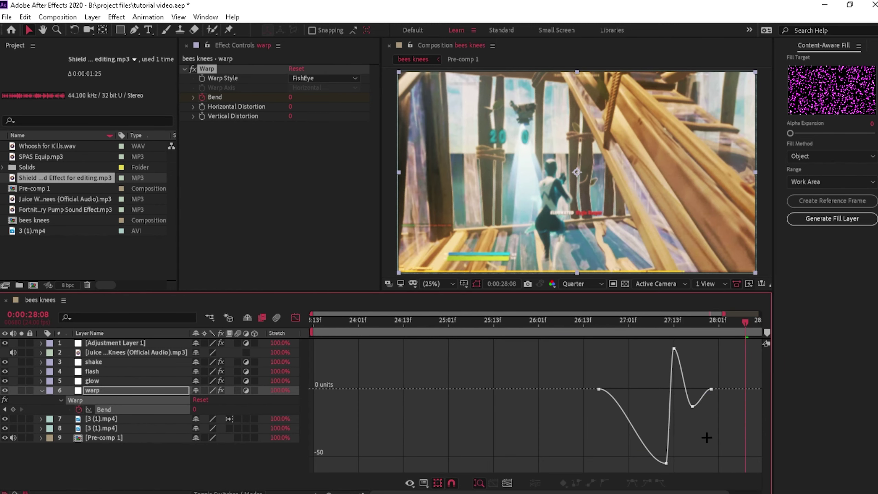
click(665, 465)
drag(644, 463, 702, 413)
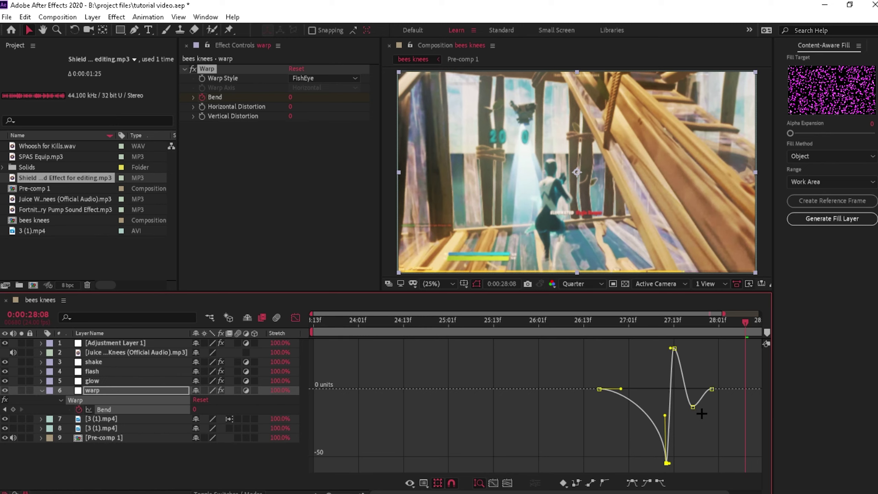
click(685, 445)
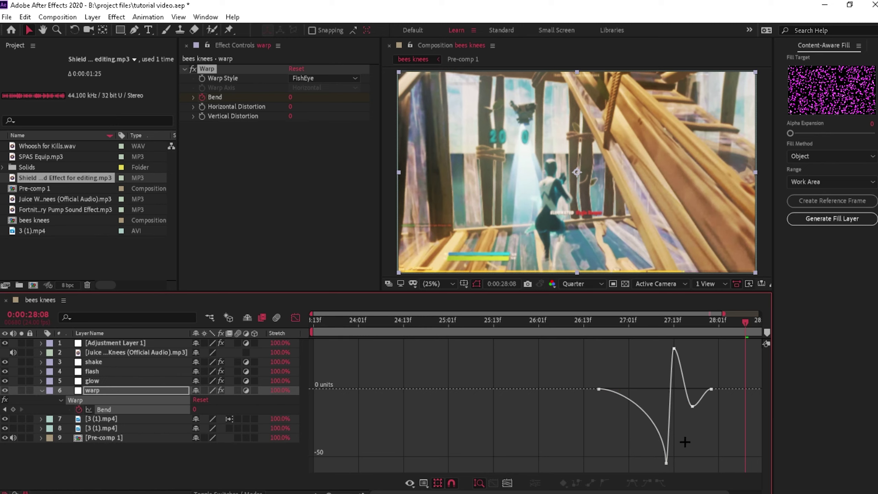
- Play back the edit from 0:00:23:13 to check the eased warp
mouse_move(329, 493)
mouse_down()
mouse_move(352, 493)
mouse_move(343, 493)
mouse_up()
click(472, 321)
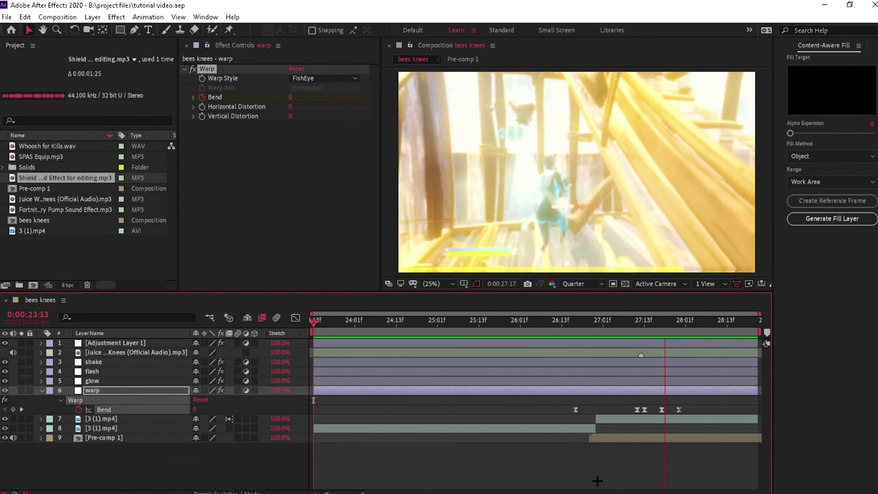
- Review the warp around 0:00:26:21 and collapse the warp layer's properties
click(604, 322)
drag(602, 322, 590, 322)
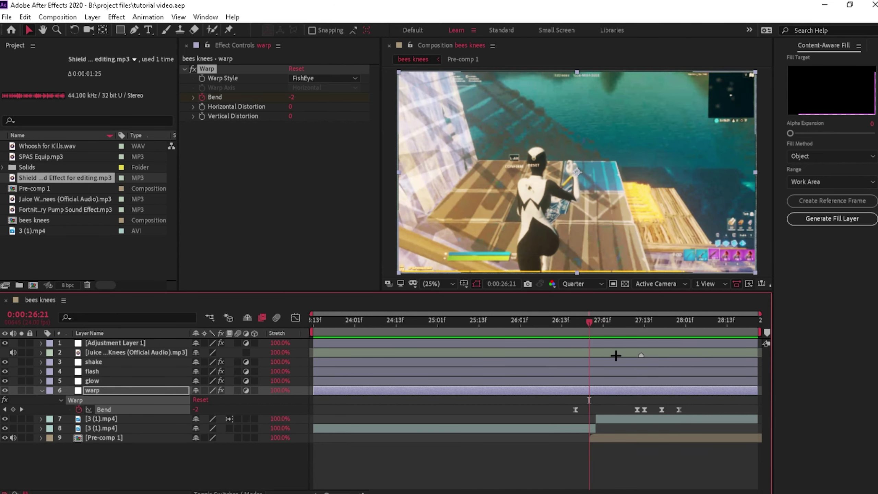
key(space)
click(592, 323)
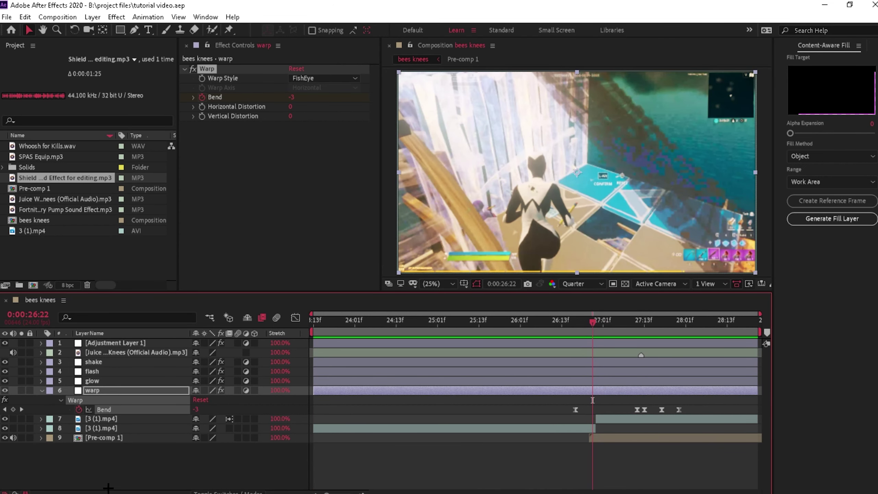
click(41, 390)
click(212, 193)
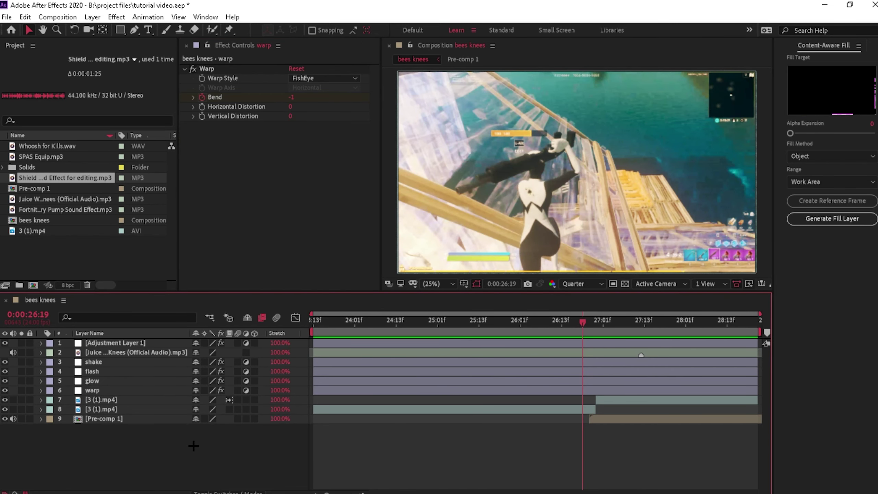
- Add a new adjustment layer directly below the warp layer and name it duotone
right_click(189, 466)
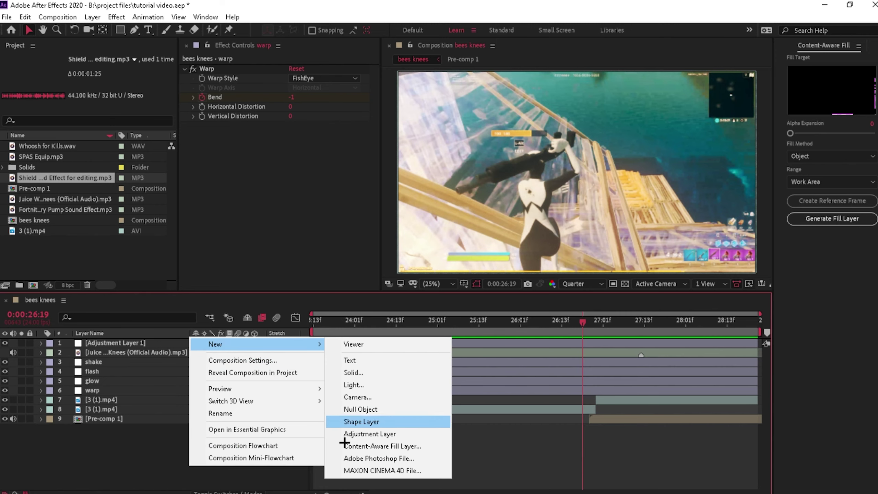
click(369, 434)
drag(131, 342, 159, 409)
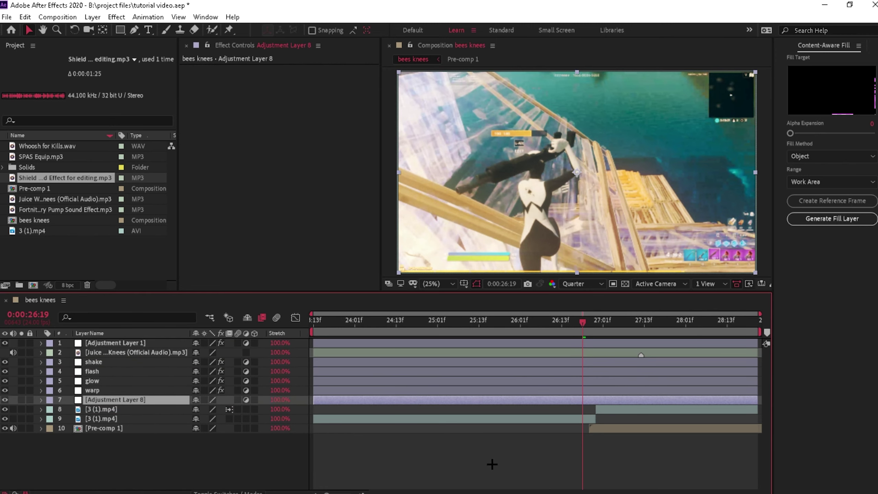
key(Return)
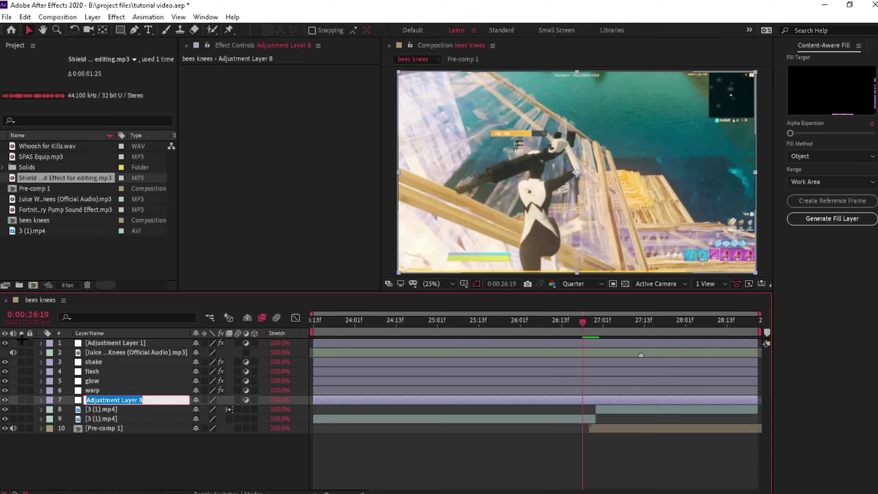
text(du)
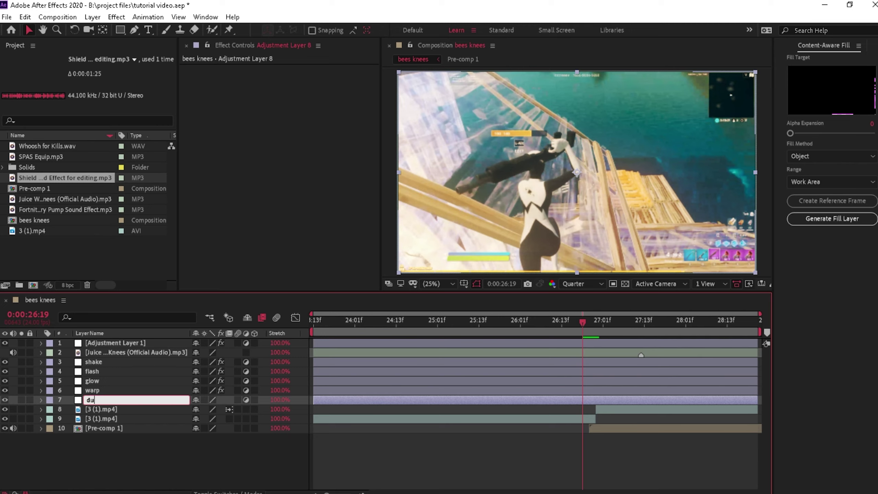
text(otone)
key(Return)
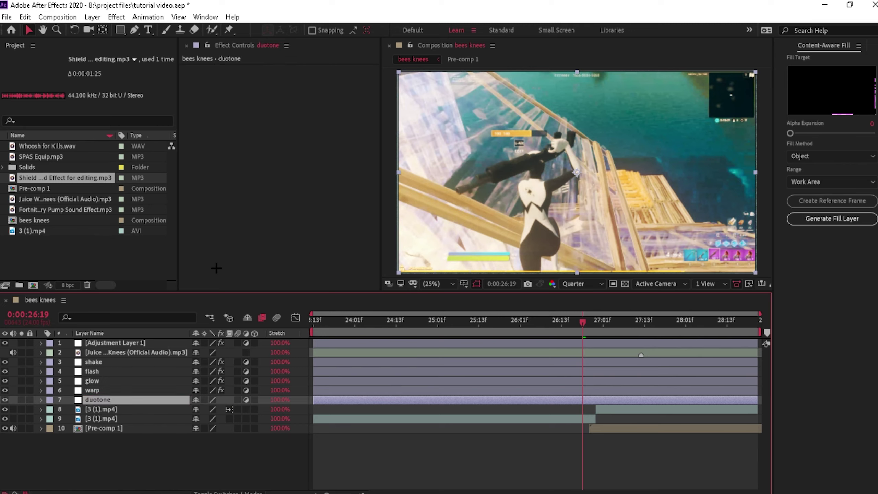
- Apply the S_DuoTone effect to the duotone layer and scrub back to 0:00:26:18 to check it
key(ctrl+space)
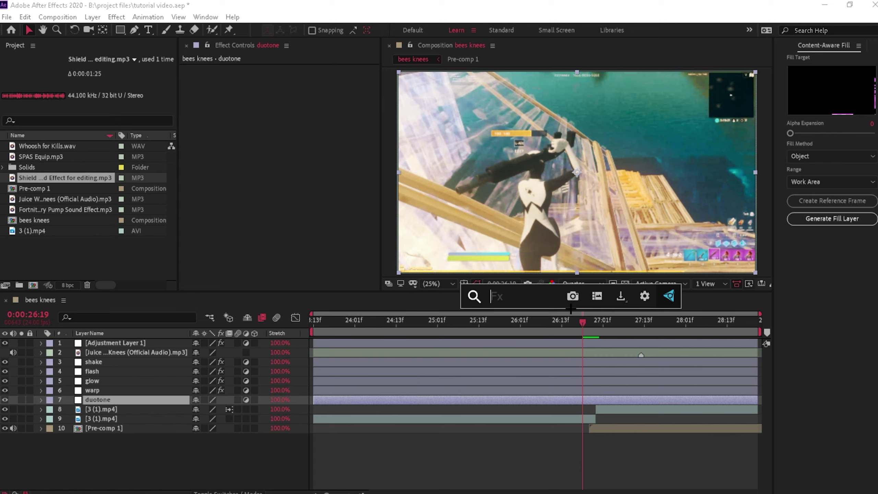
text(duo)
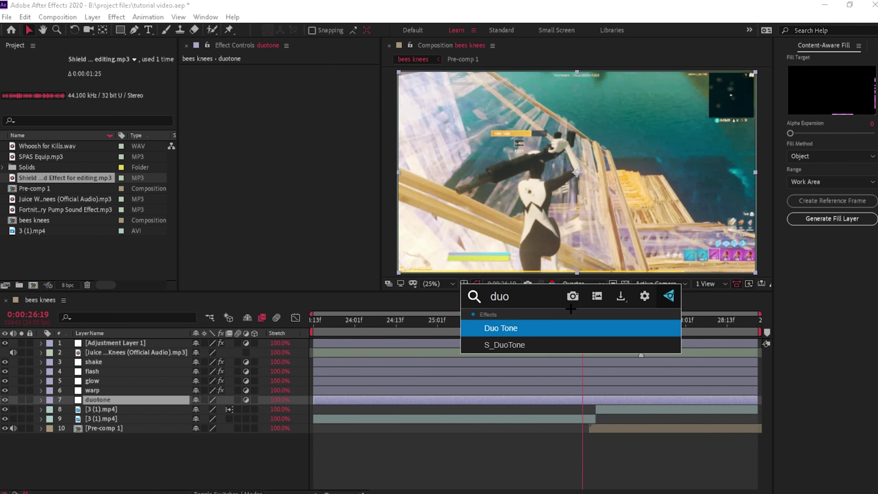
click(555, 345)
click(628, 325)
drag(628, 325, 579, 323)
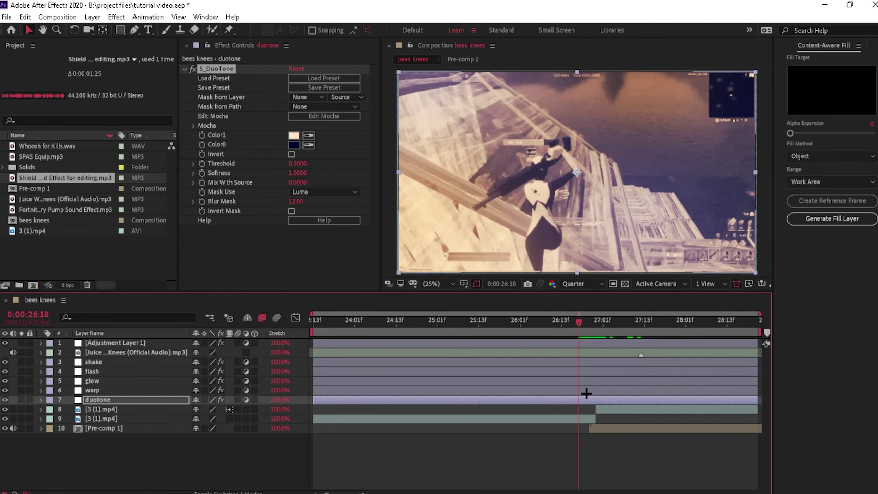
- Using the first warp keyframe at 0:00:26:17 as reference, keyframe the duotone layer's Mix With Source at 1.0000
click(617, 391)
key(u)
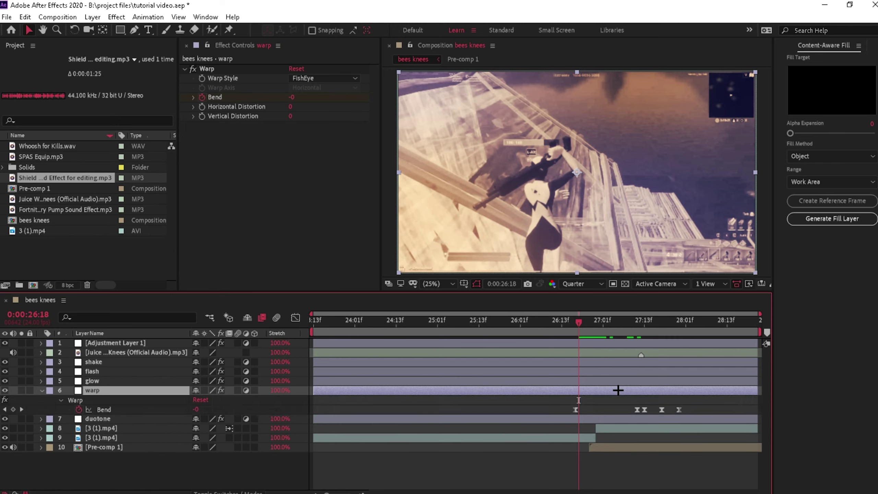
key(j)
click(577, 419)
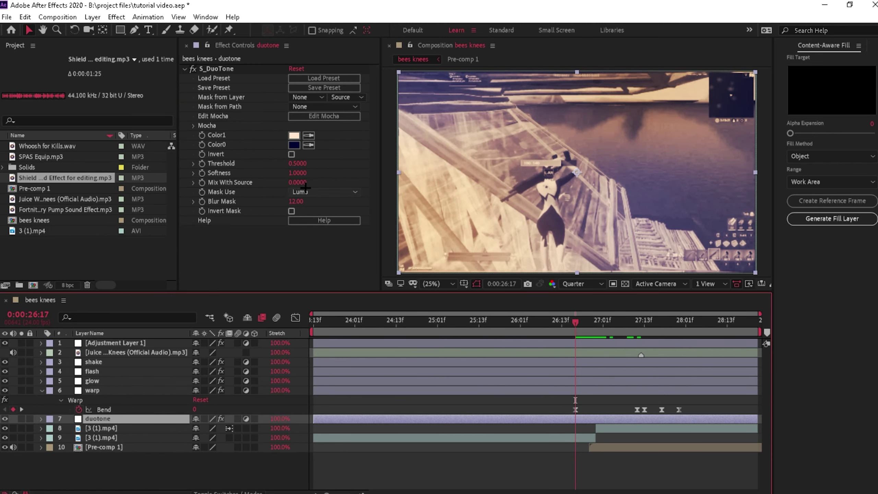
drag(297, 183, 508, 192)
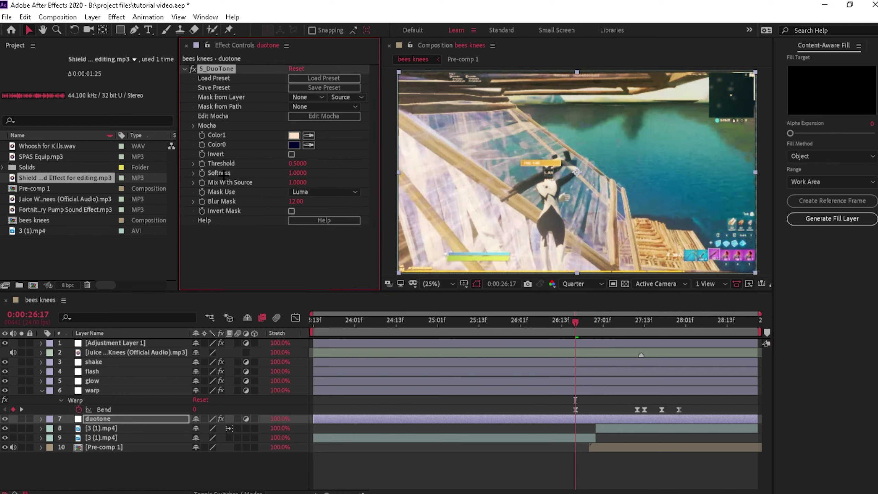
click(201, 182)
- Keyframe Mix With Source at 0.0000 at 0:00:27:11 and 1.0000 at 0:00:27:12, and reveal the duotone layer's keyframes
click(640, 320)
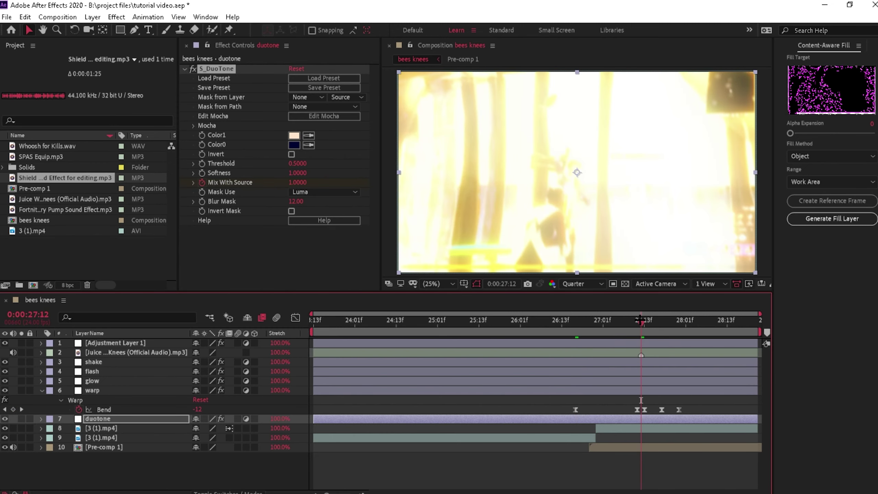
drag(299, 184, 71, 167)
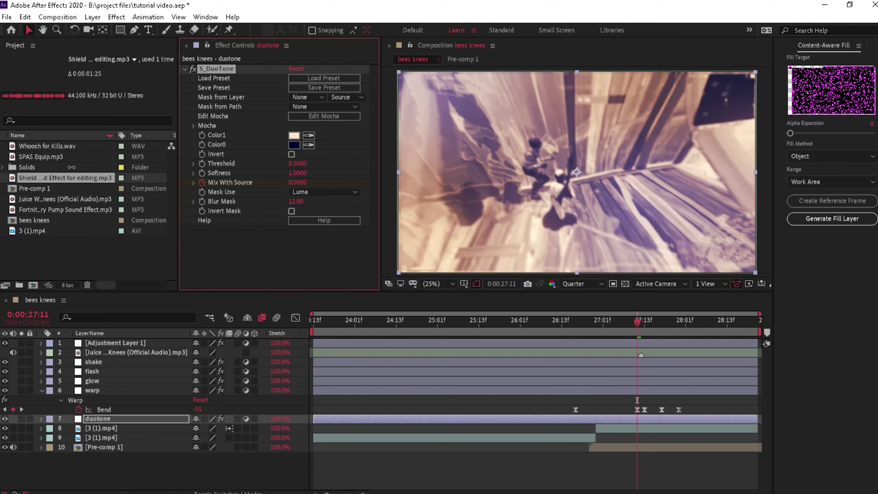
key(Page_Down)
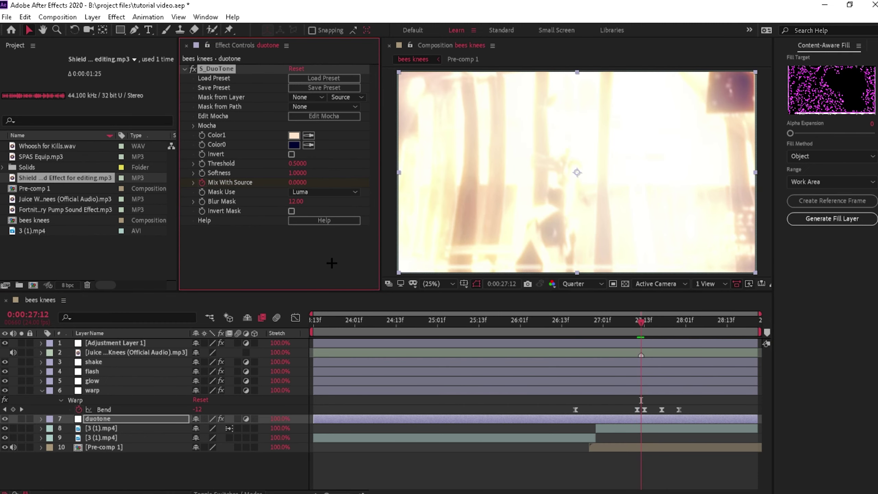
drag(298, 183, 489, 198)
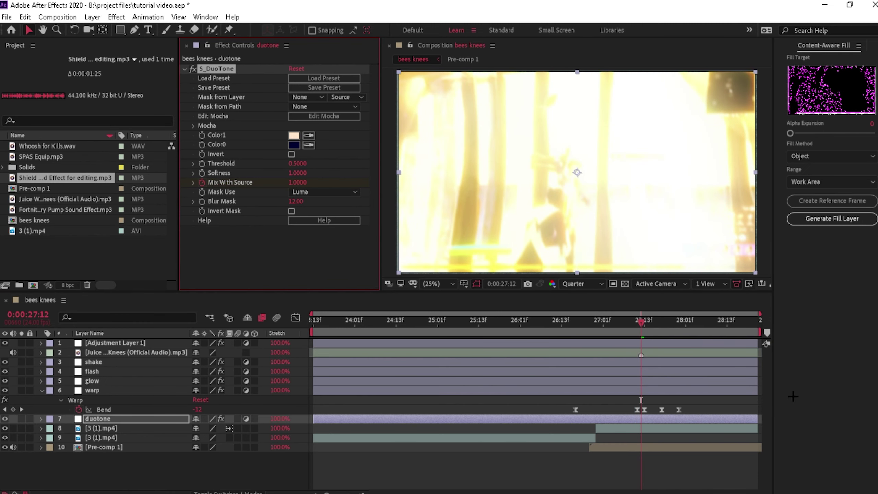
key(u)
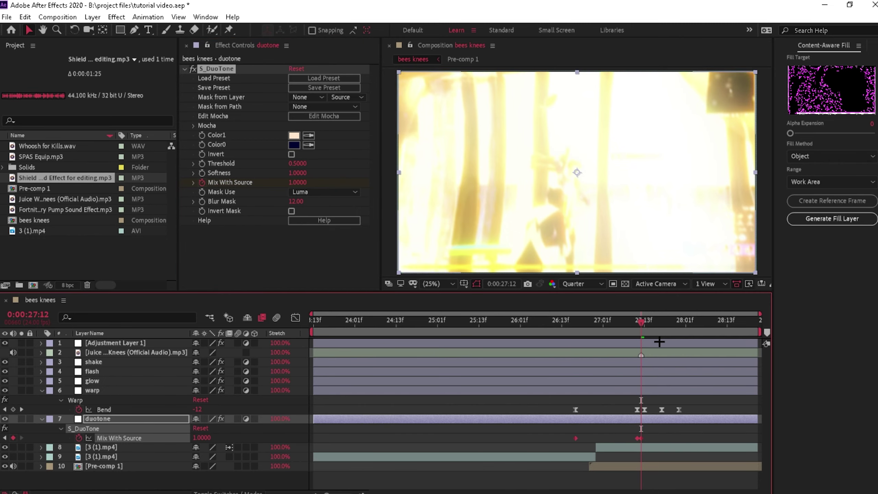
- Apply Easy Ease to the three Mix With Source keyframes and lengthen the ease into the 0:00:27:11 keyframe in the graph editor
mouse_move(650, 330)
mouse_down()
mouse_move(595, 331)
mouse_move(653, 330)
mouse_up()
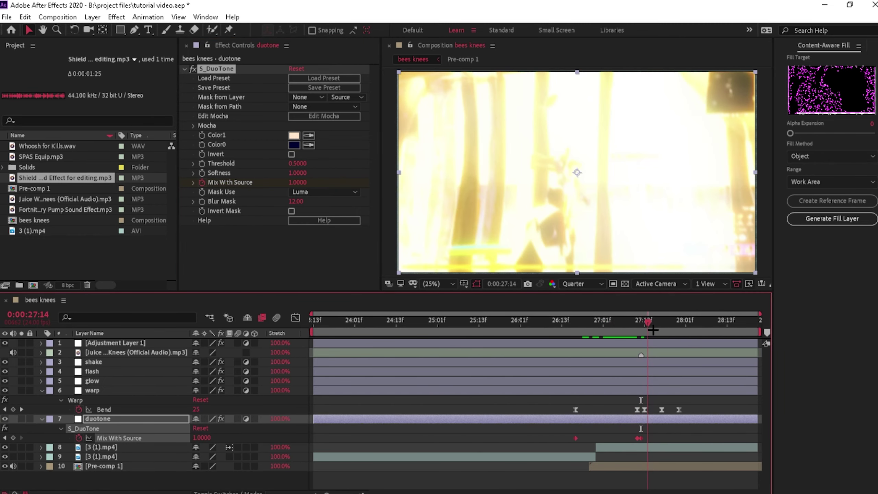
click(600, 321)
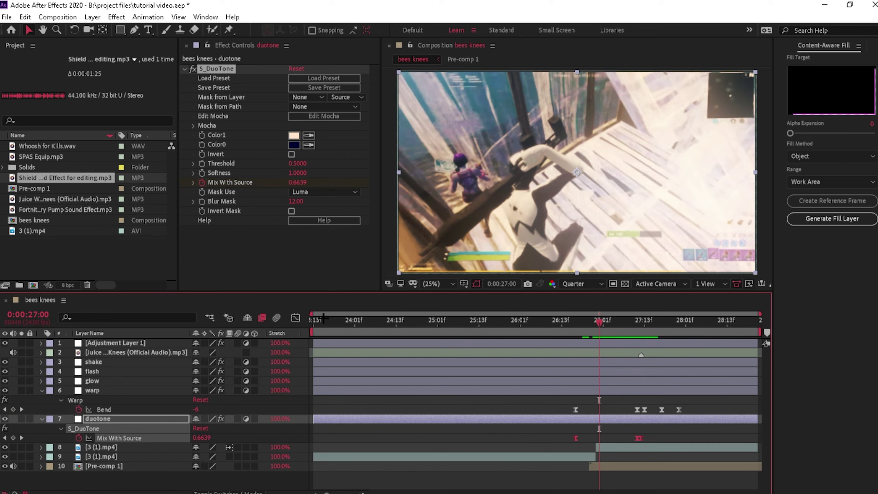
click(296, 318)
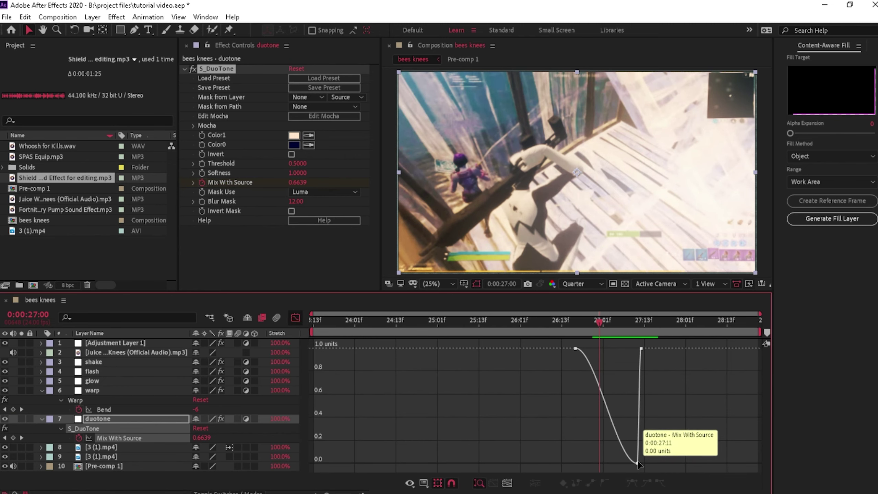
drag(638, 464, 582, 467)
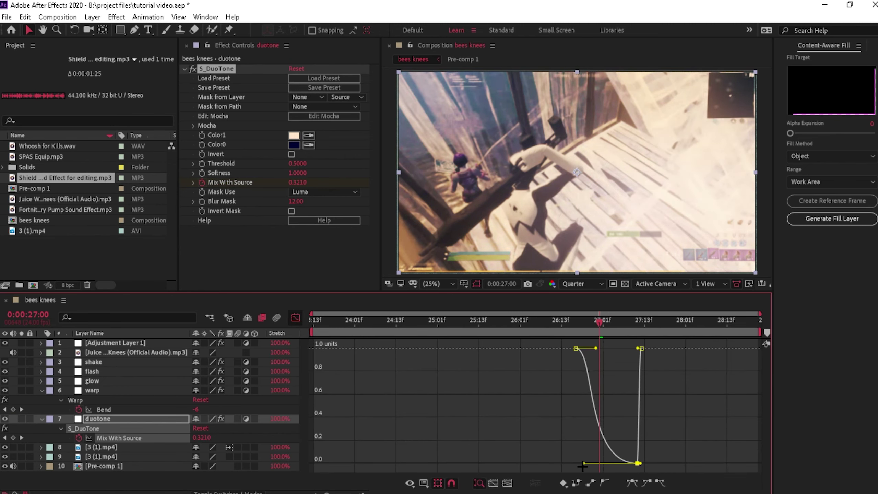
click(696, 422)
- Play back the duotone transition from about 0:00:26:12 and save the project
drag(599, 322, 562, 323)
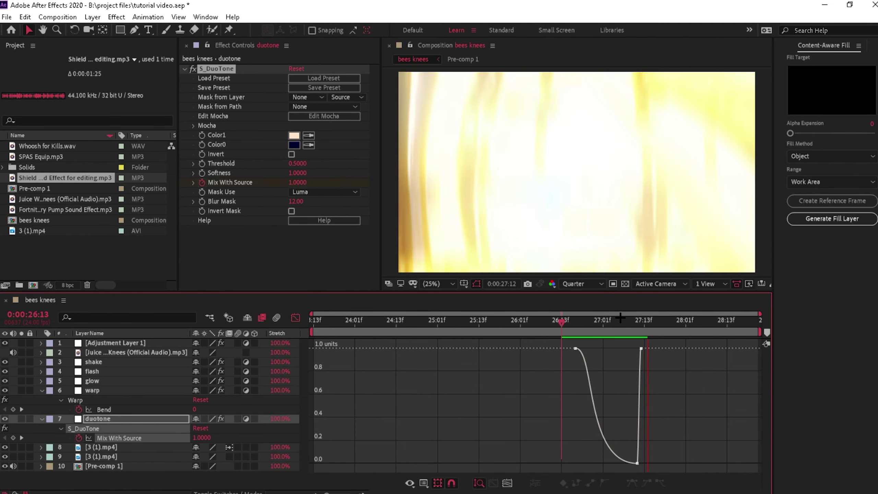
click(560, 322)
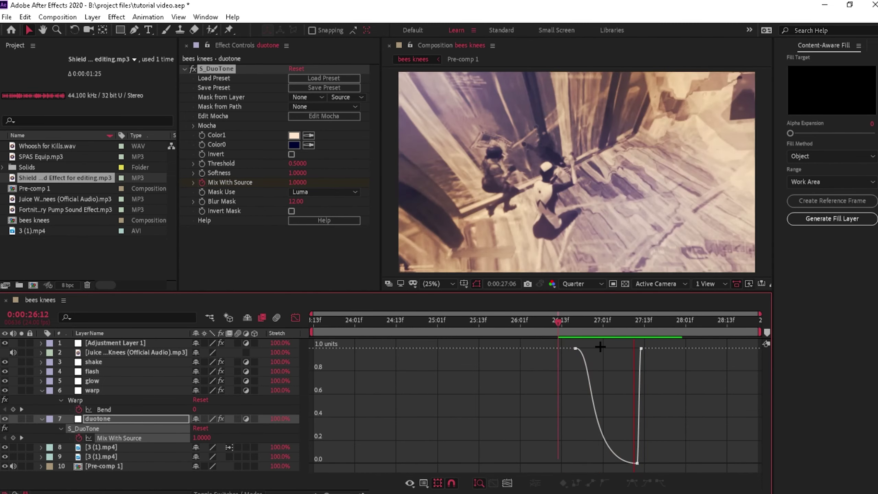
mouse_move(582, 323)
mouse_down()
mouse_move(573, 323)
mouse_move(596, 324)
mouse_up()
key(ctrl+s)
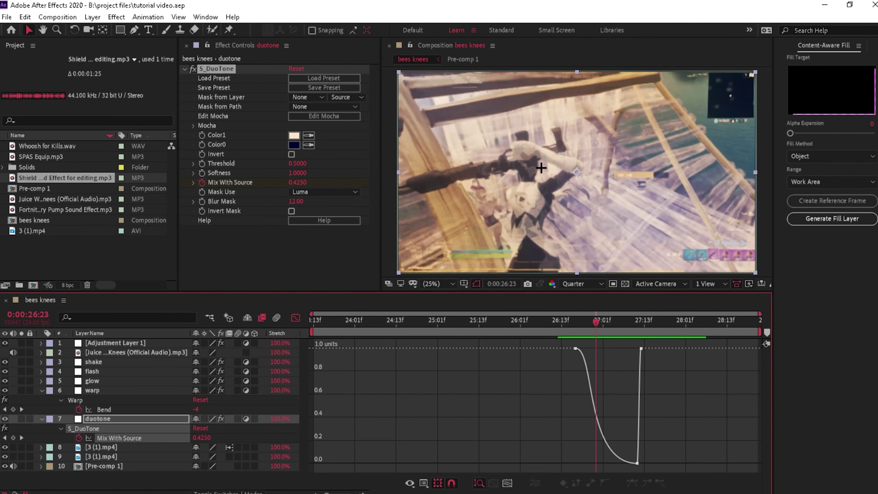
- Preview the duotone edit again, return to 0:00:25:02, close the graph editor and collapse the duotone and warp layers
key(space)
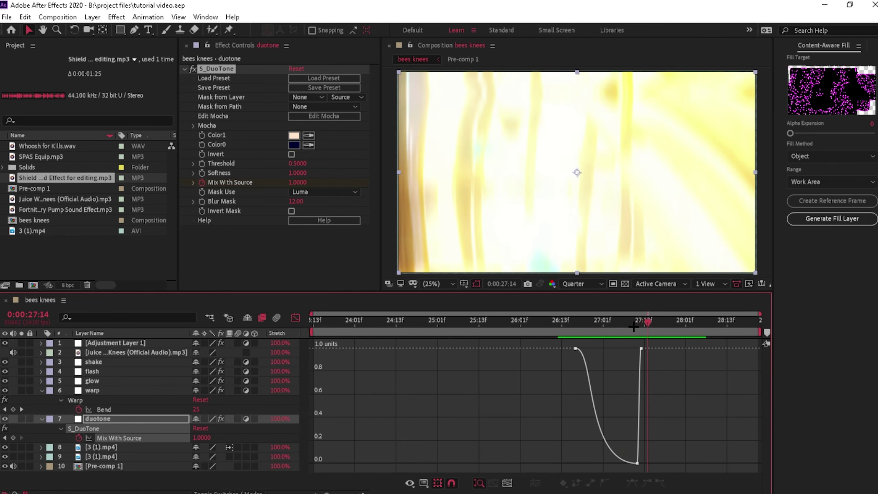
click(531, 313)
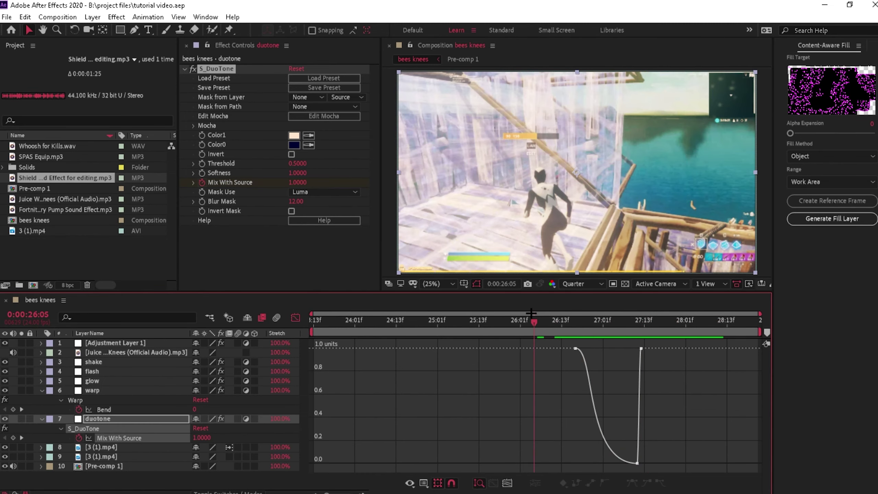
drag(531, 313, 441, 320)
click(295, 317)
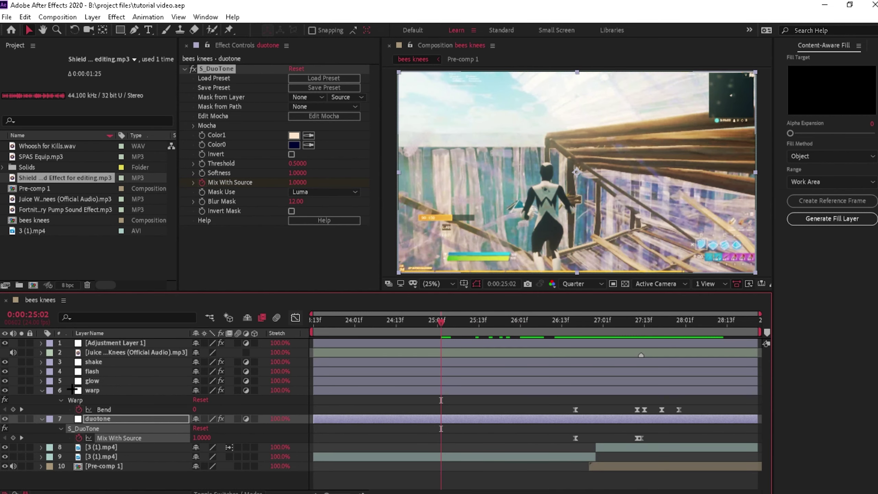
click(42, 418)
click(41, 390)
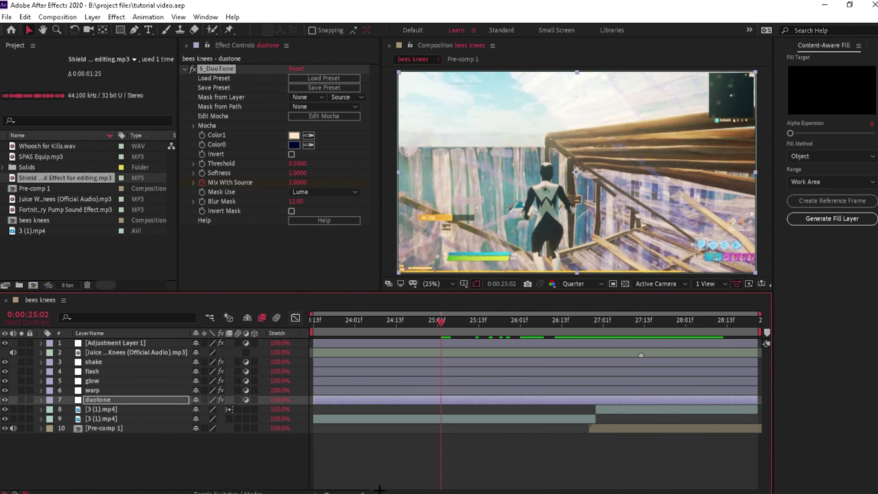
click(432, 488)
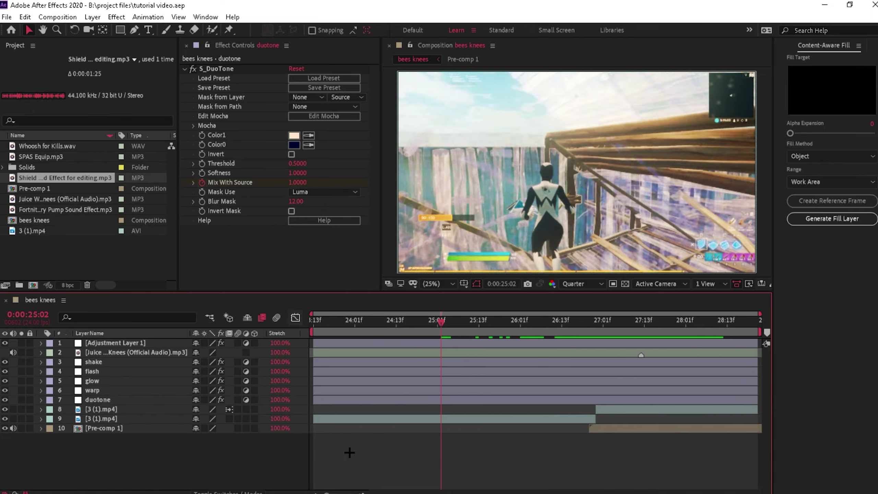